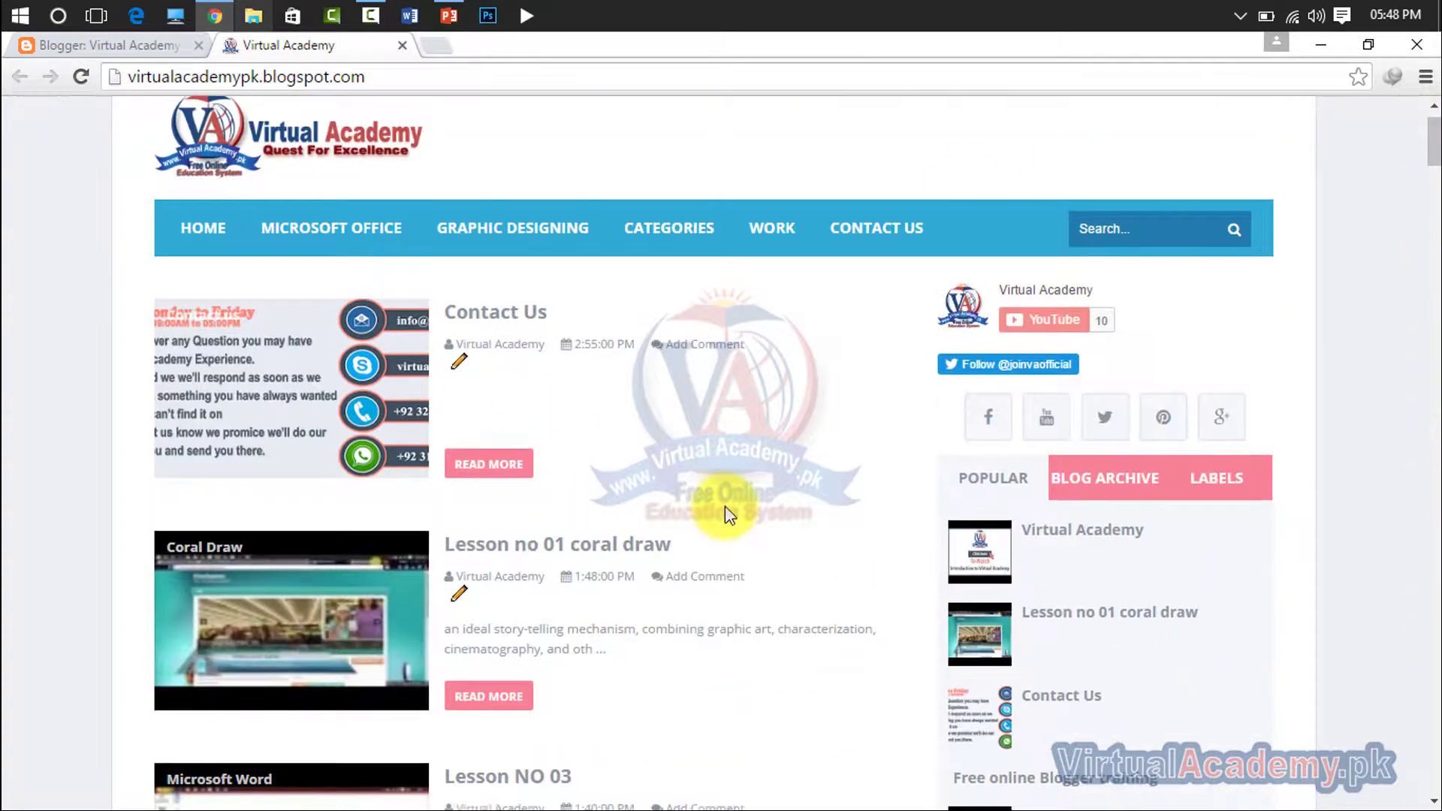
Look through the Virtual Academy blog's home page, from its header and post list down to the footer
scroll(724, 506, down, 15)
scroll(764, 528, down, 8)
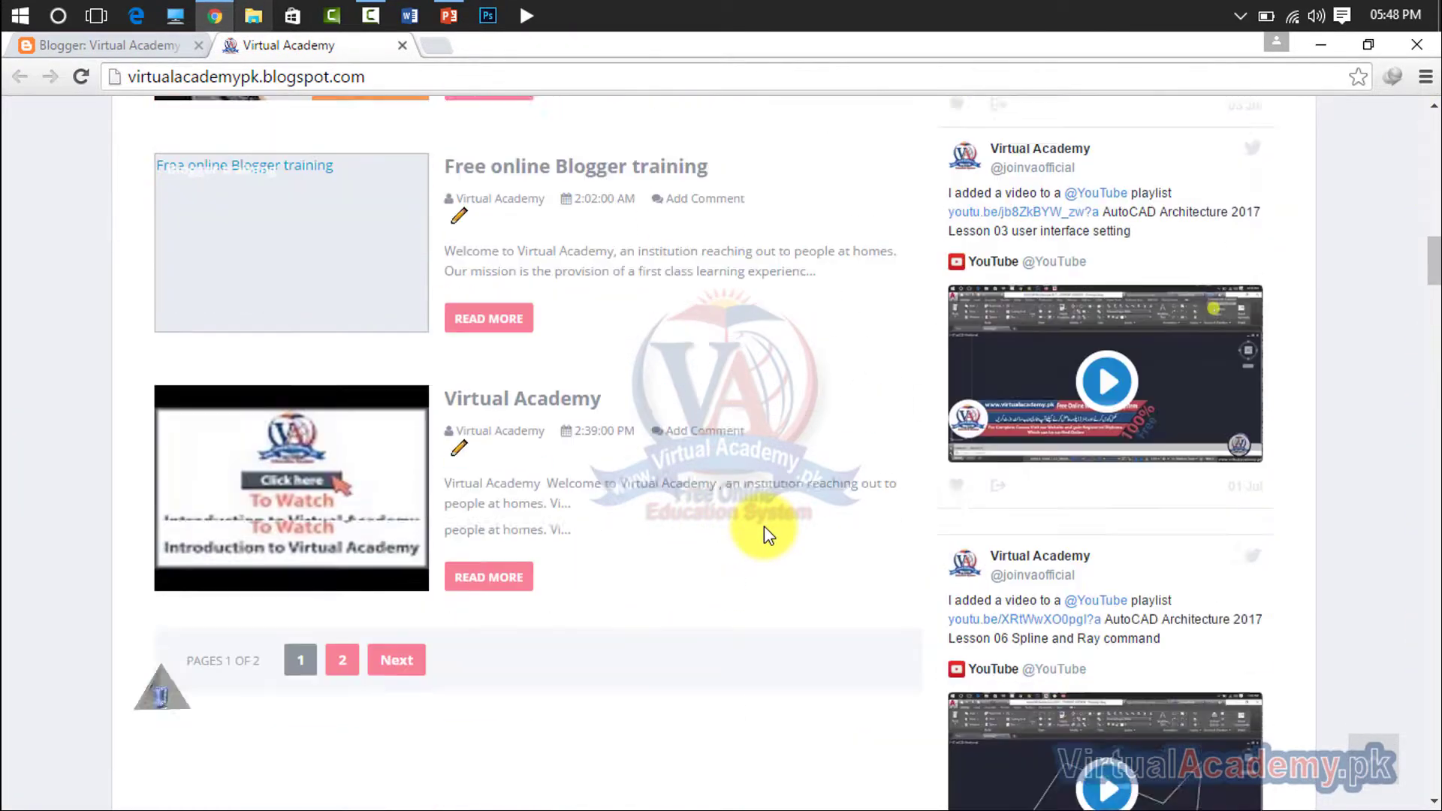
scroll(764, 526, up, 14)
scroll(764, 526, up, 9)
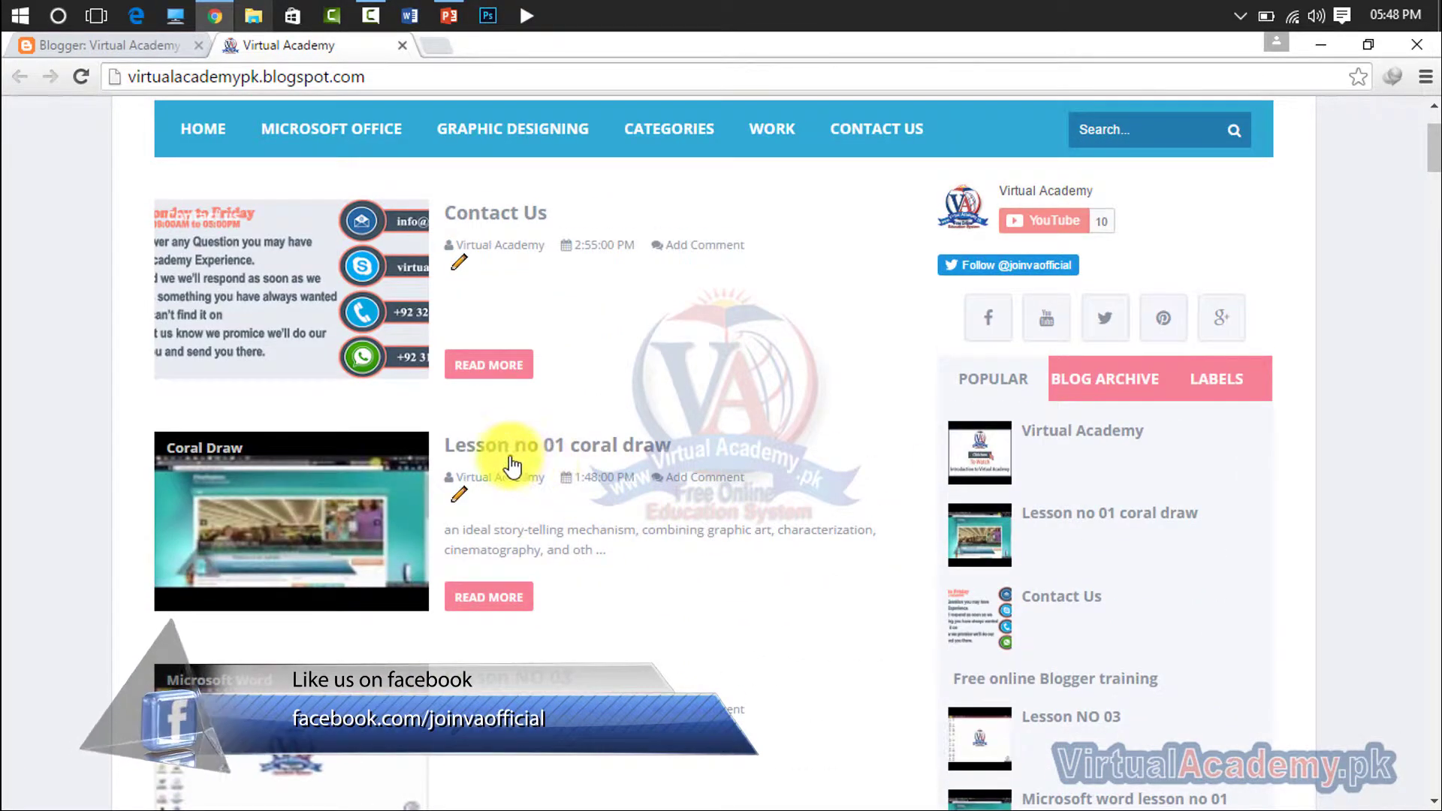
click(599, 554)
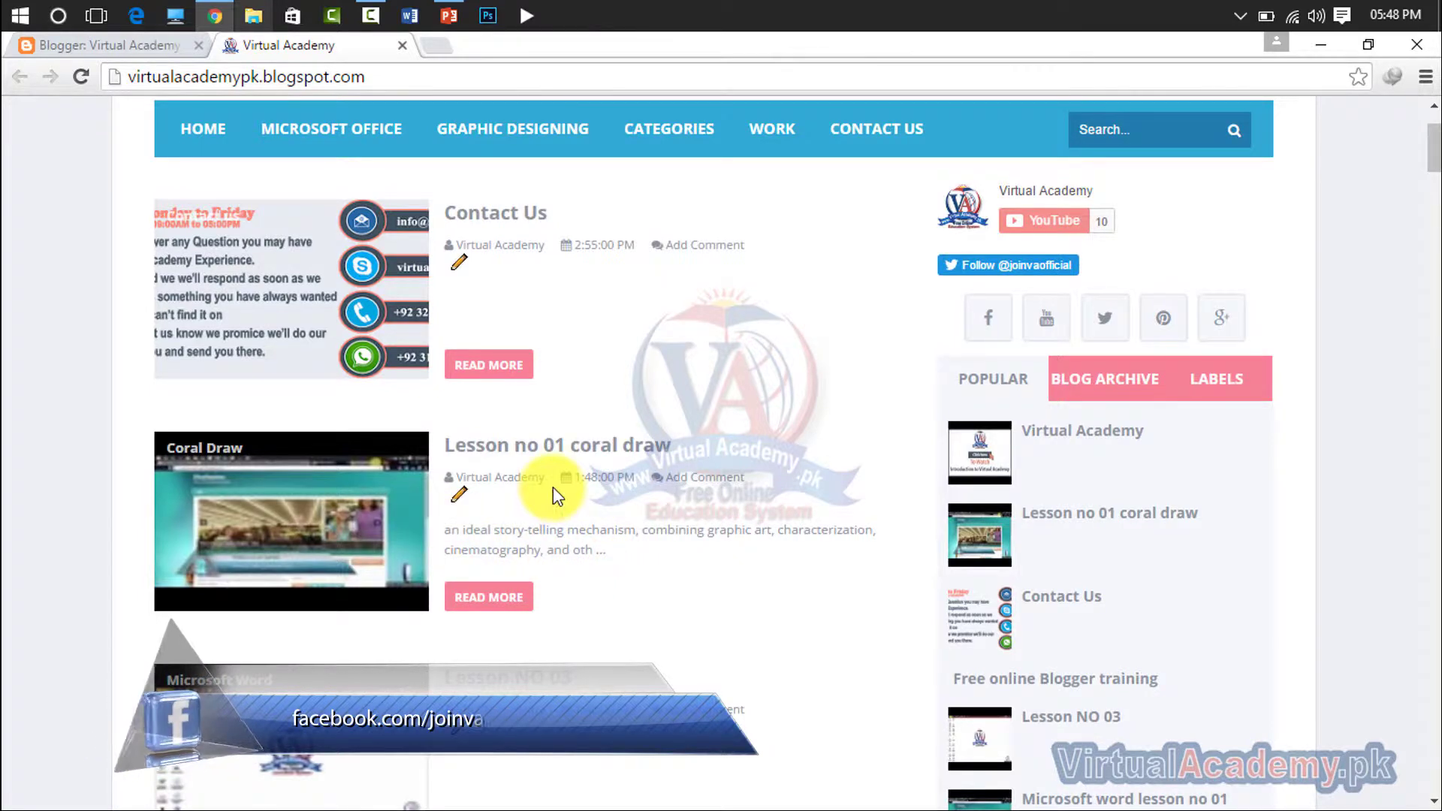
scroll(525, 458, up, 2)
mouse_move(361, 283)
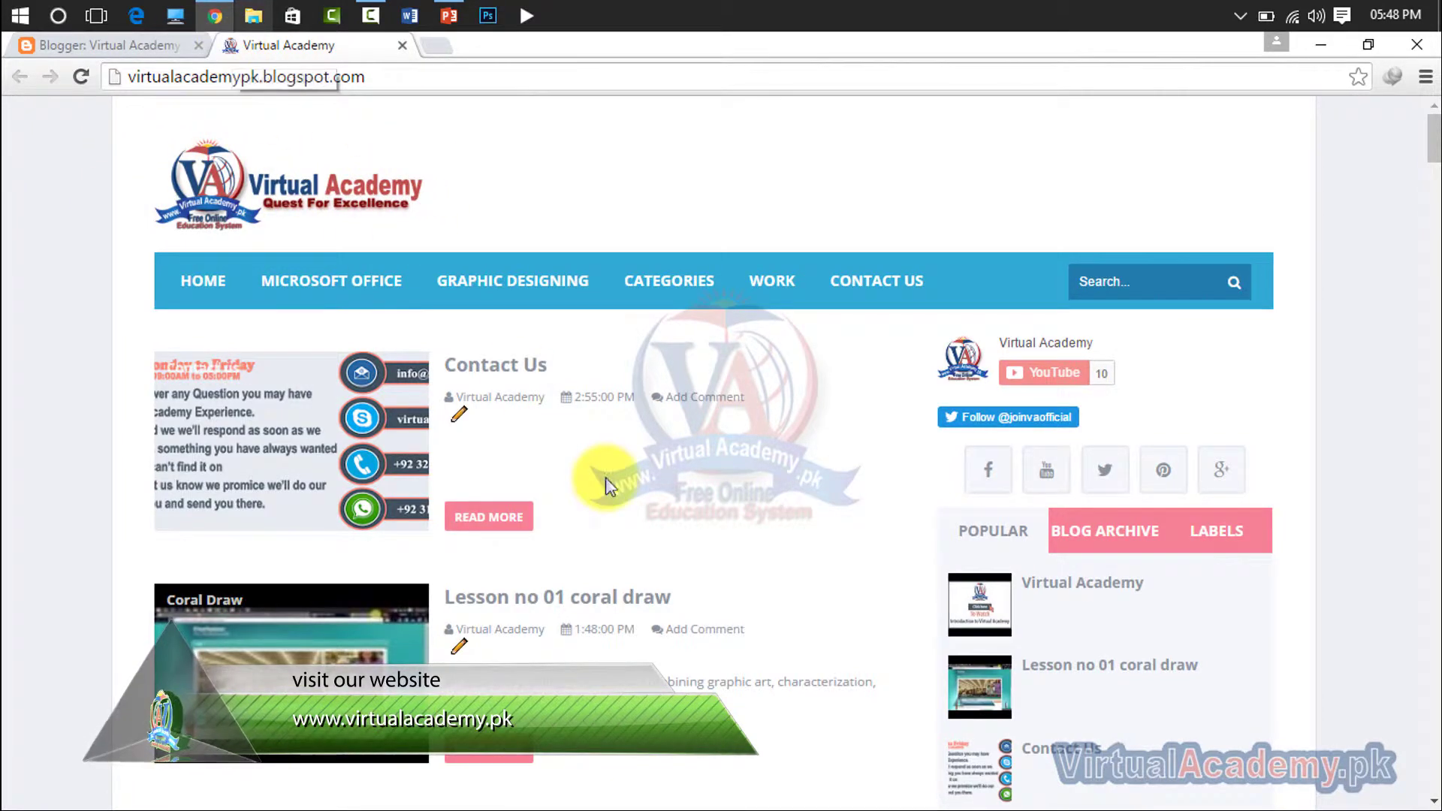
scroll(668, 553, down, 20)
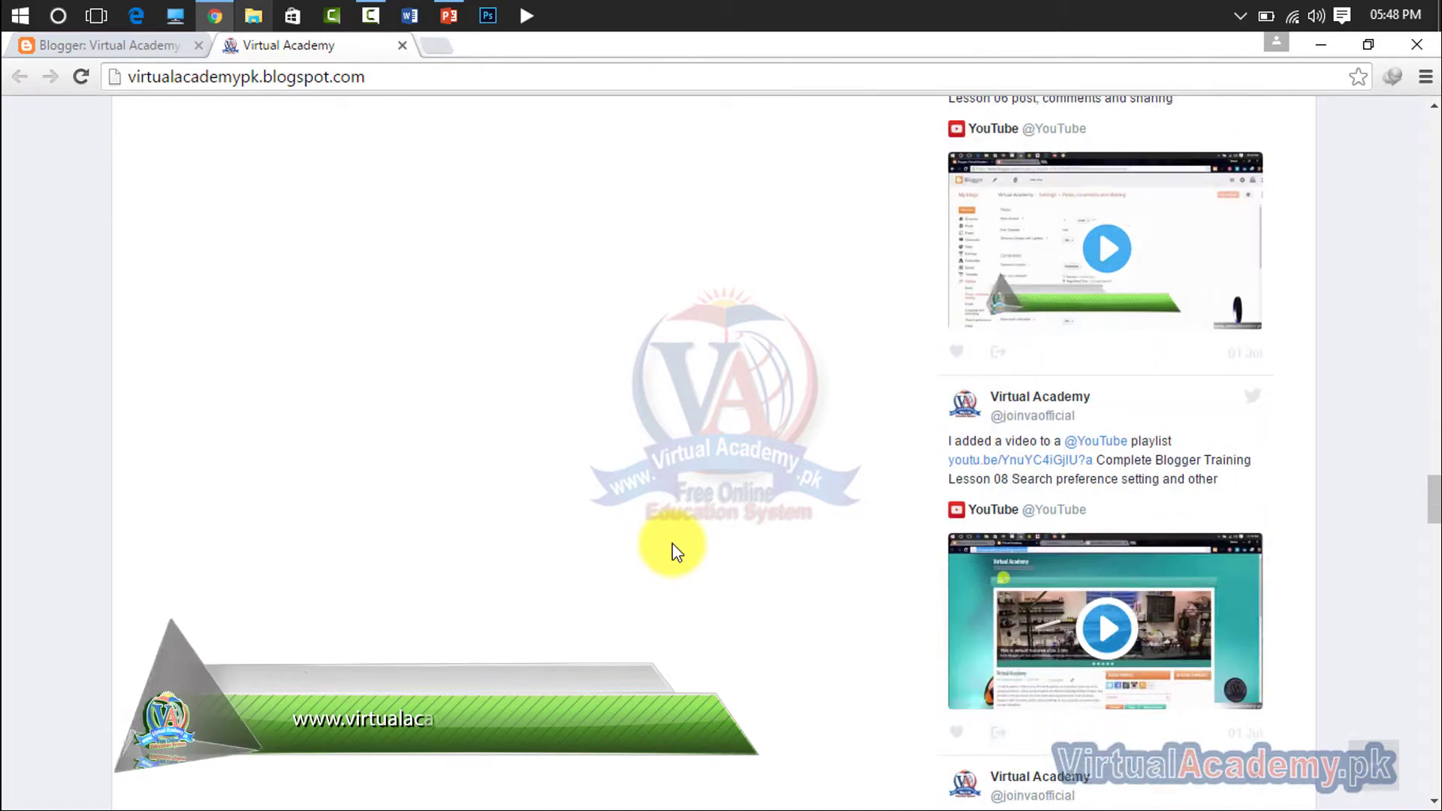
scroll(674, 548, down, 15)
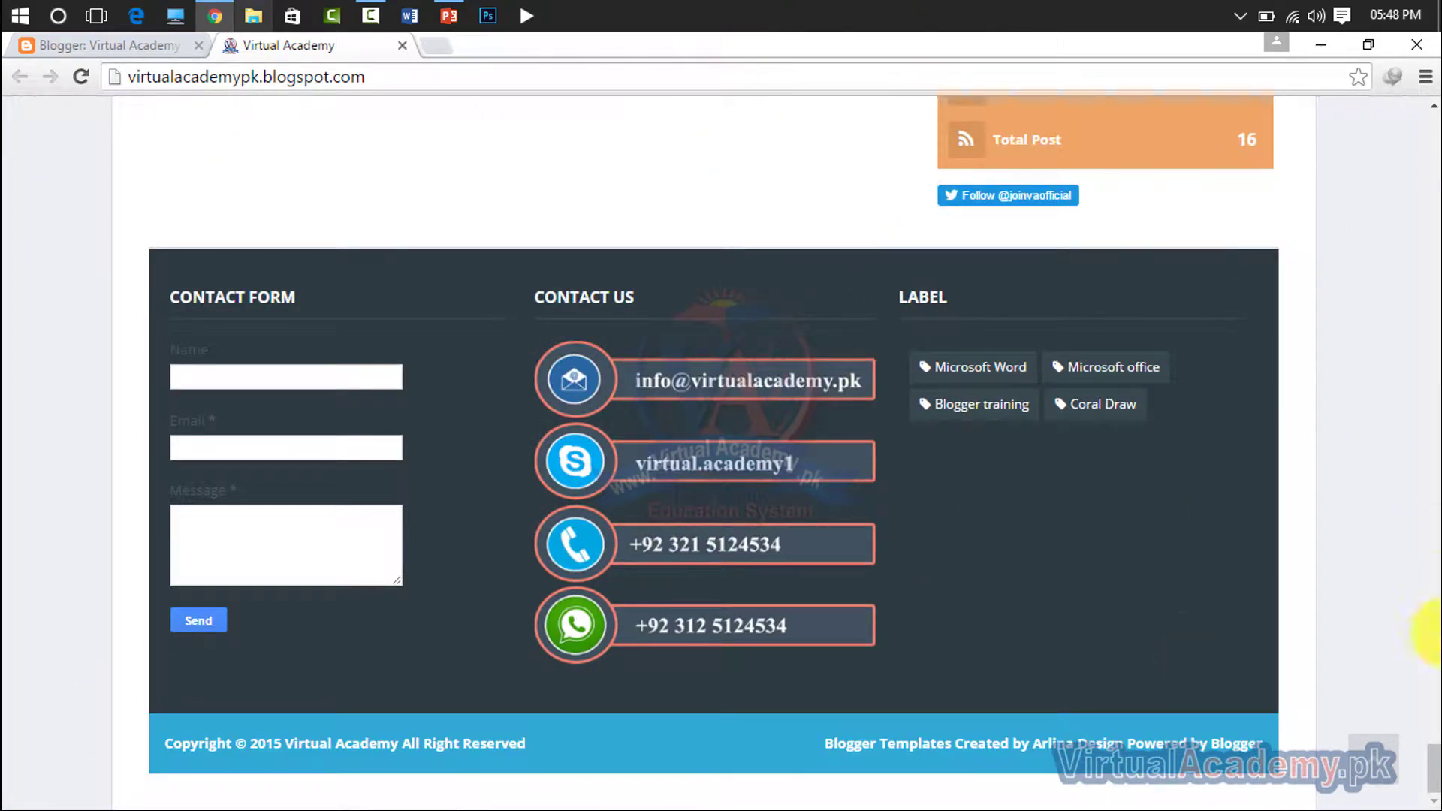
click(1431, 547)
click(1403, 75)
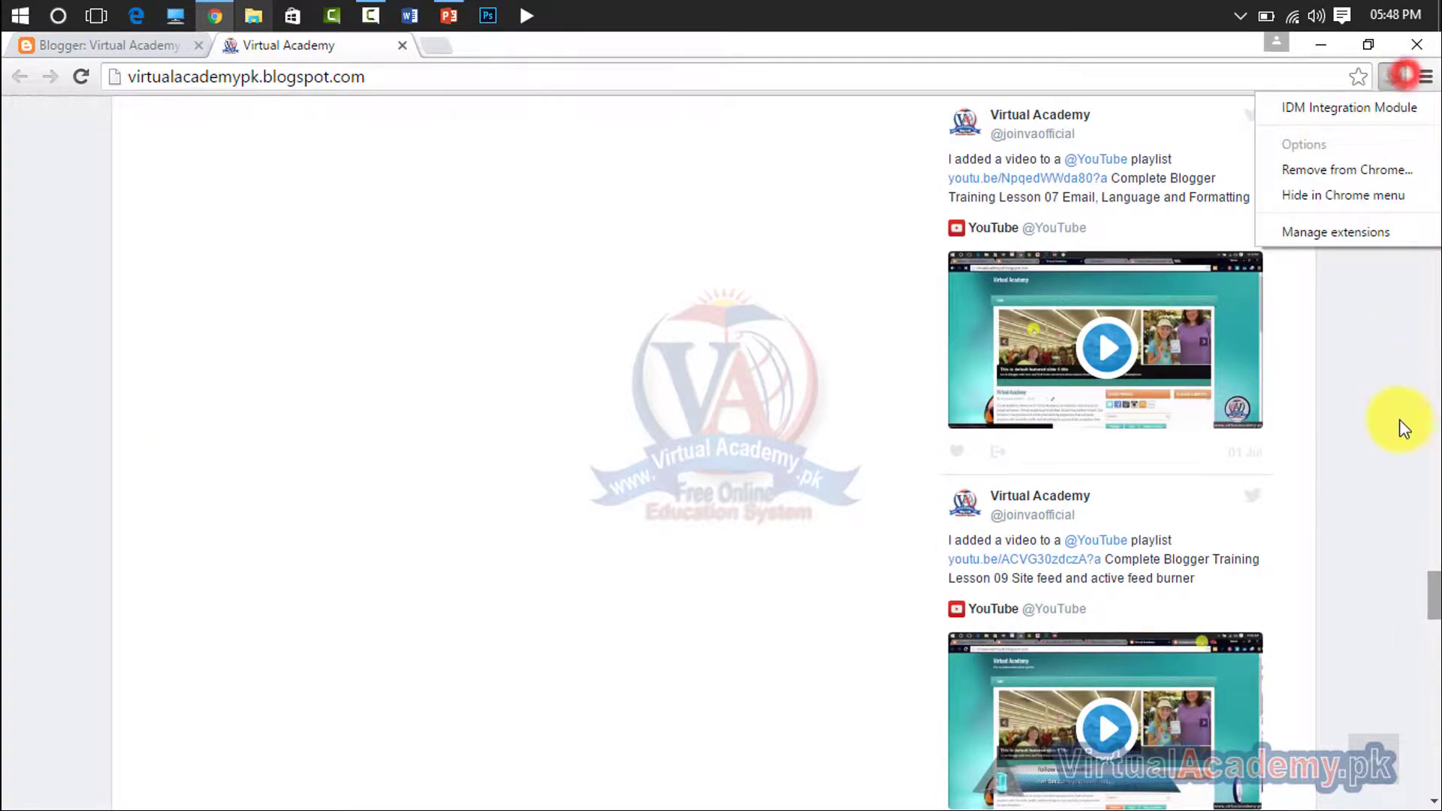
drag(1432, 591, 1433, 129)
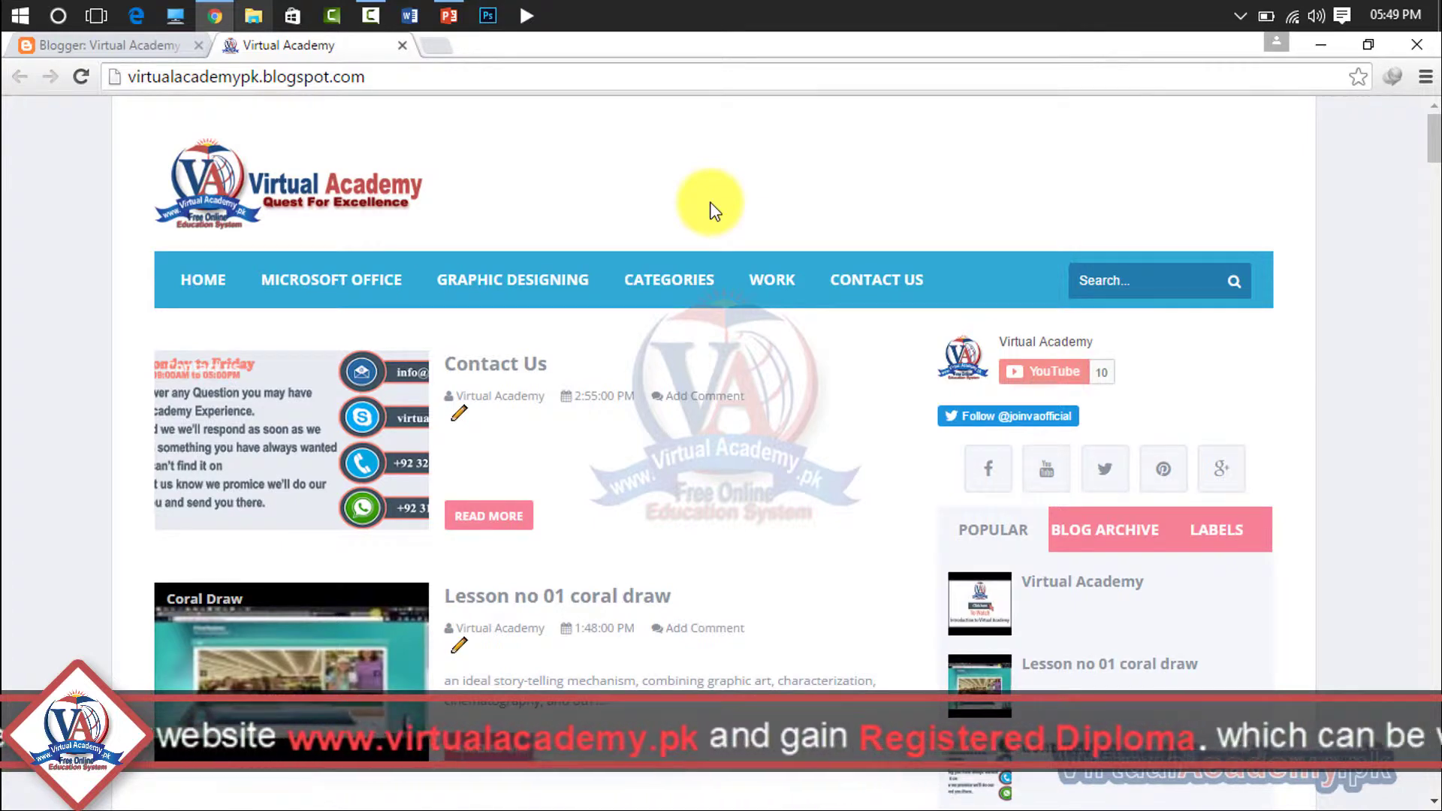
Search the web for "google webmaster tools" in a new browser tab and open the Google Search Console result
click(436, 46)
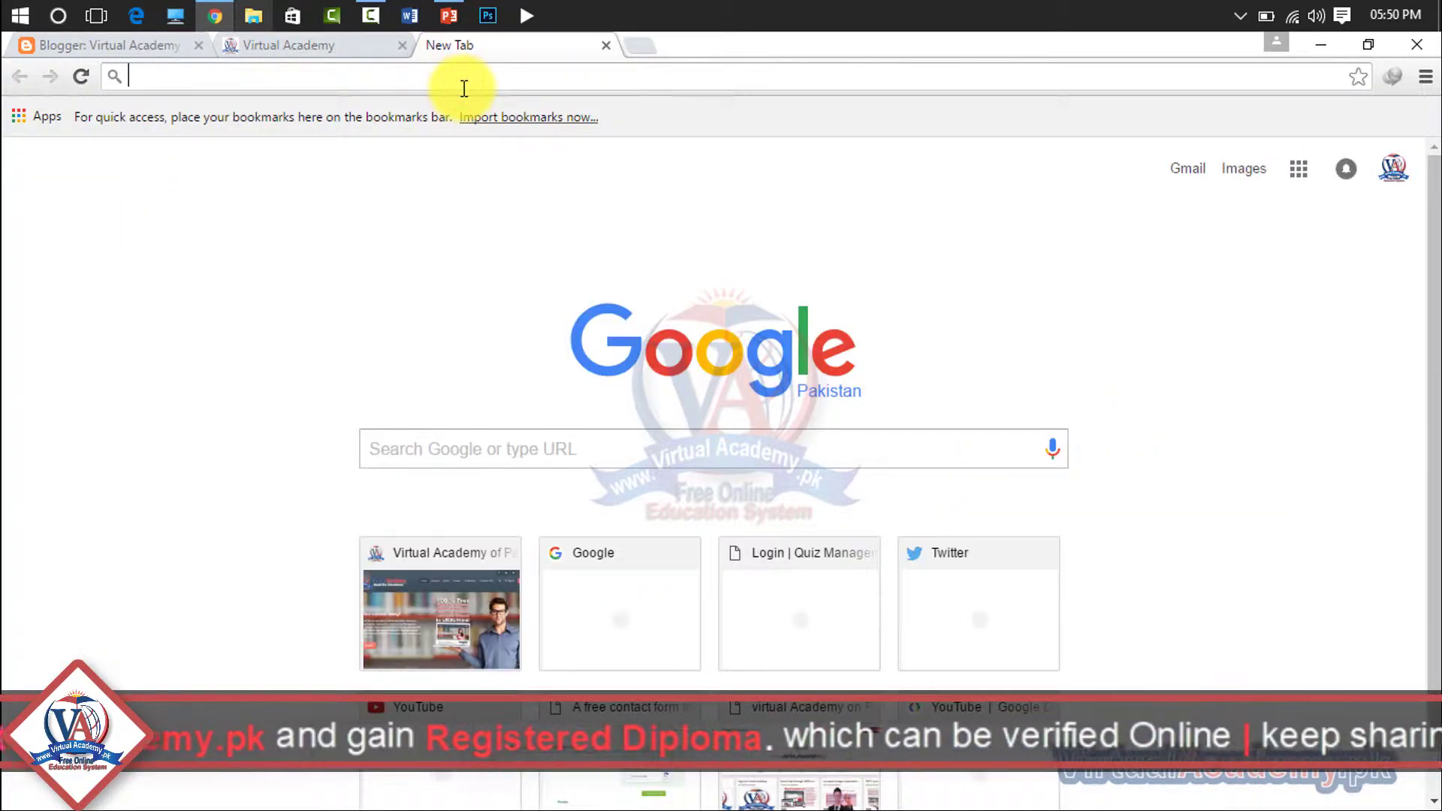
text(google we)
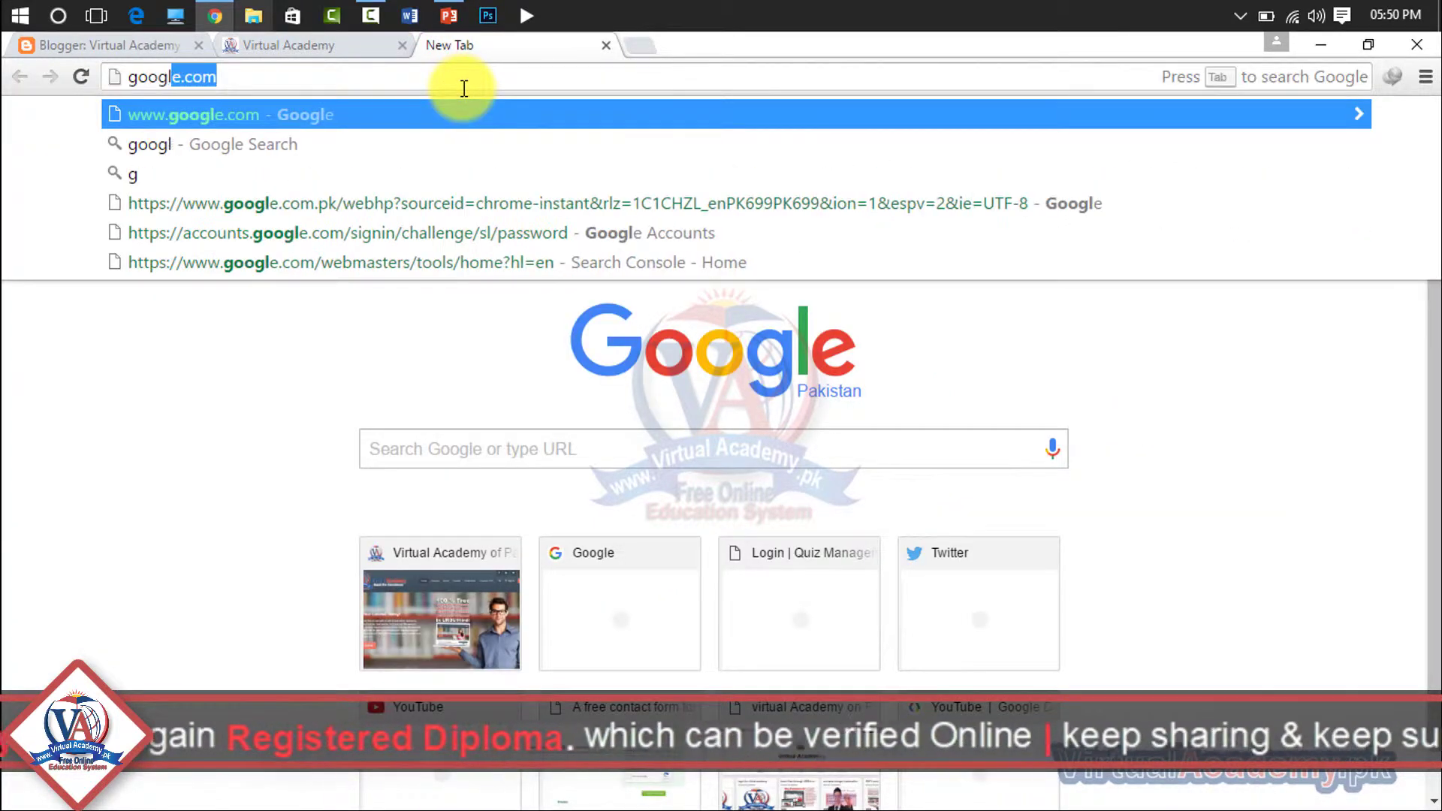
text(bmaster tools)
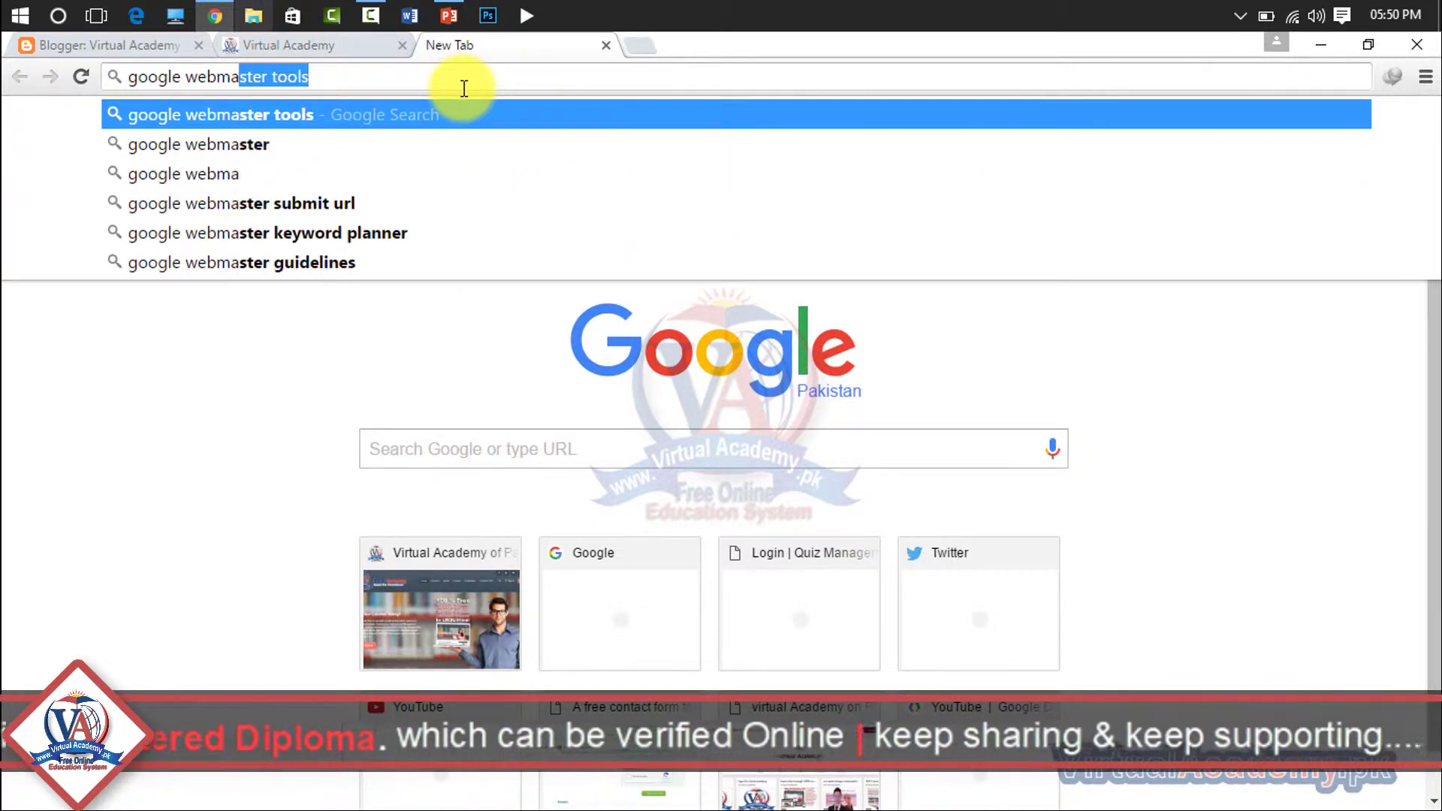
key(Return)
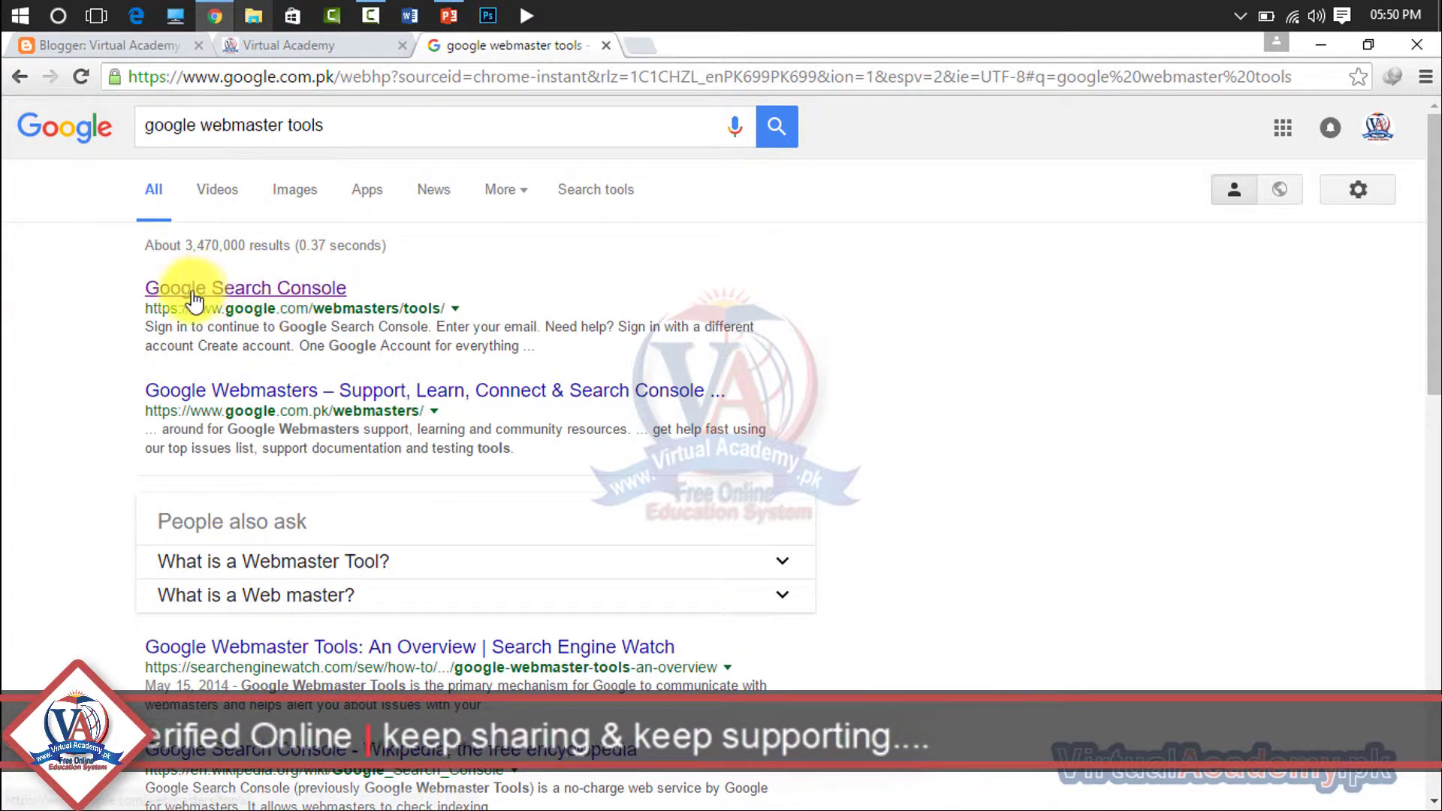
click(293, 300)
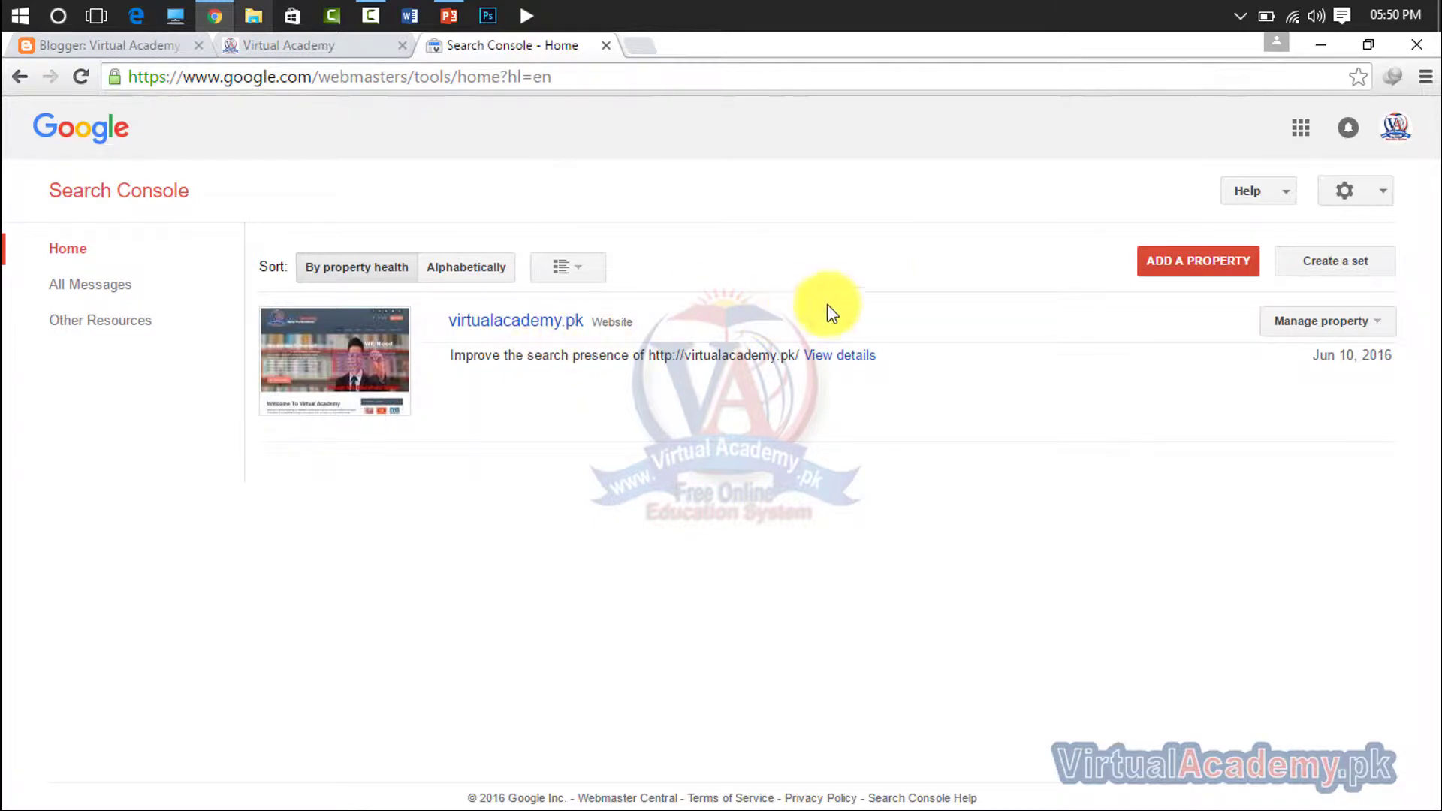
Open the virtualacademy.pk property and view its Structured Data report
click(488, 323)
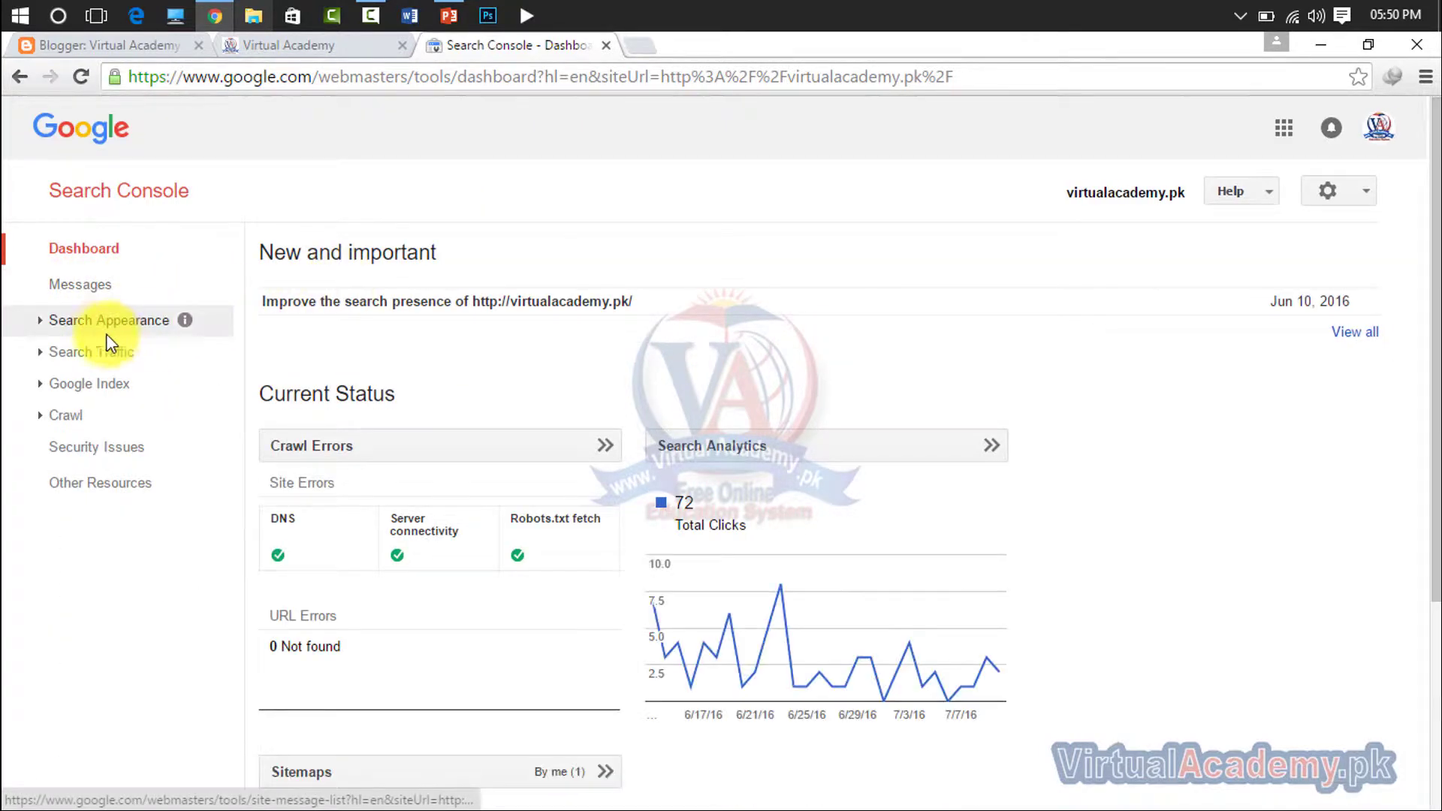
click(106, 323)
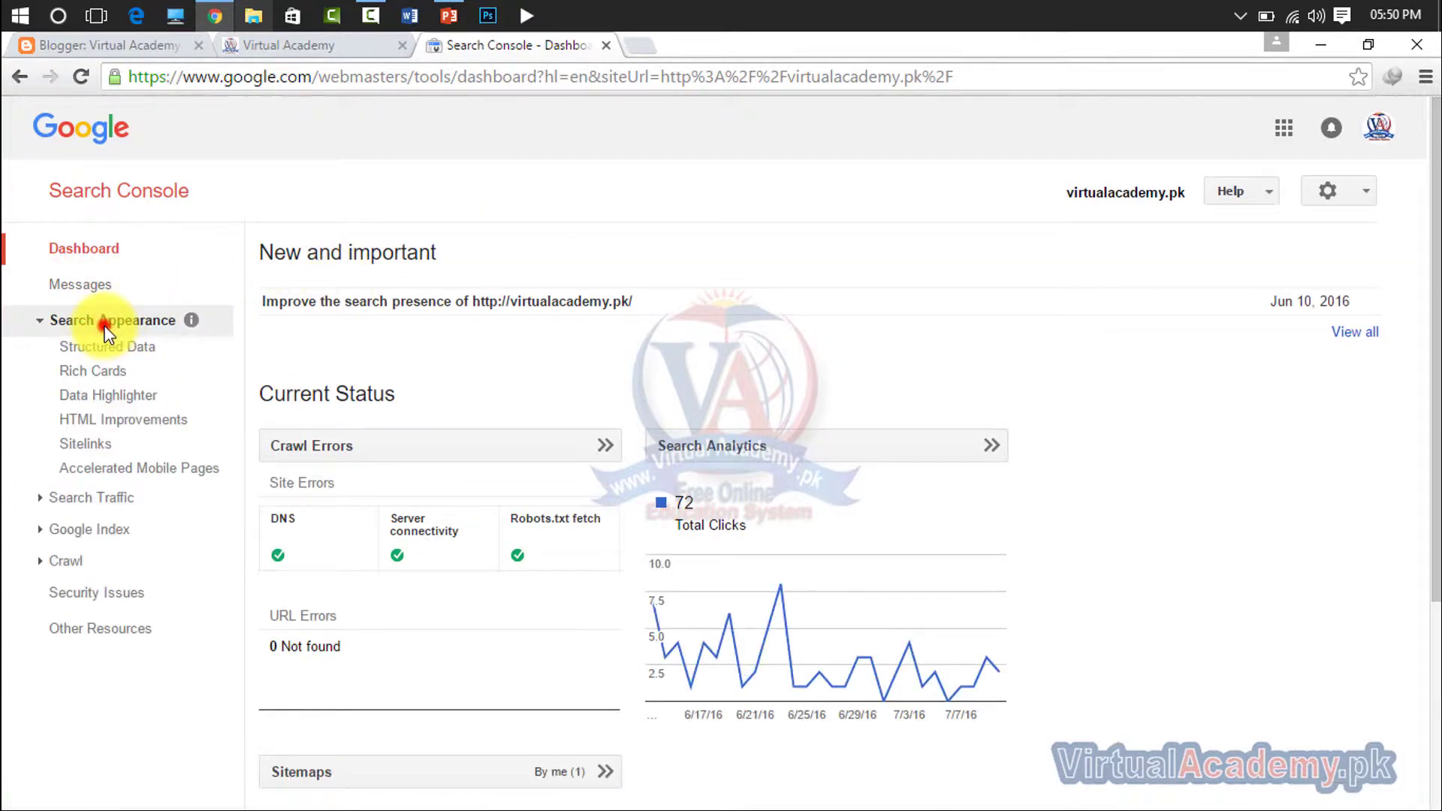
click(138, 350)
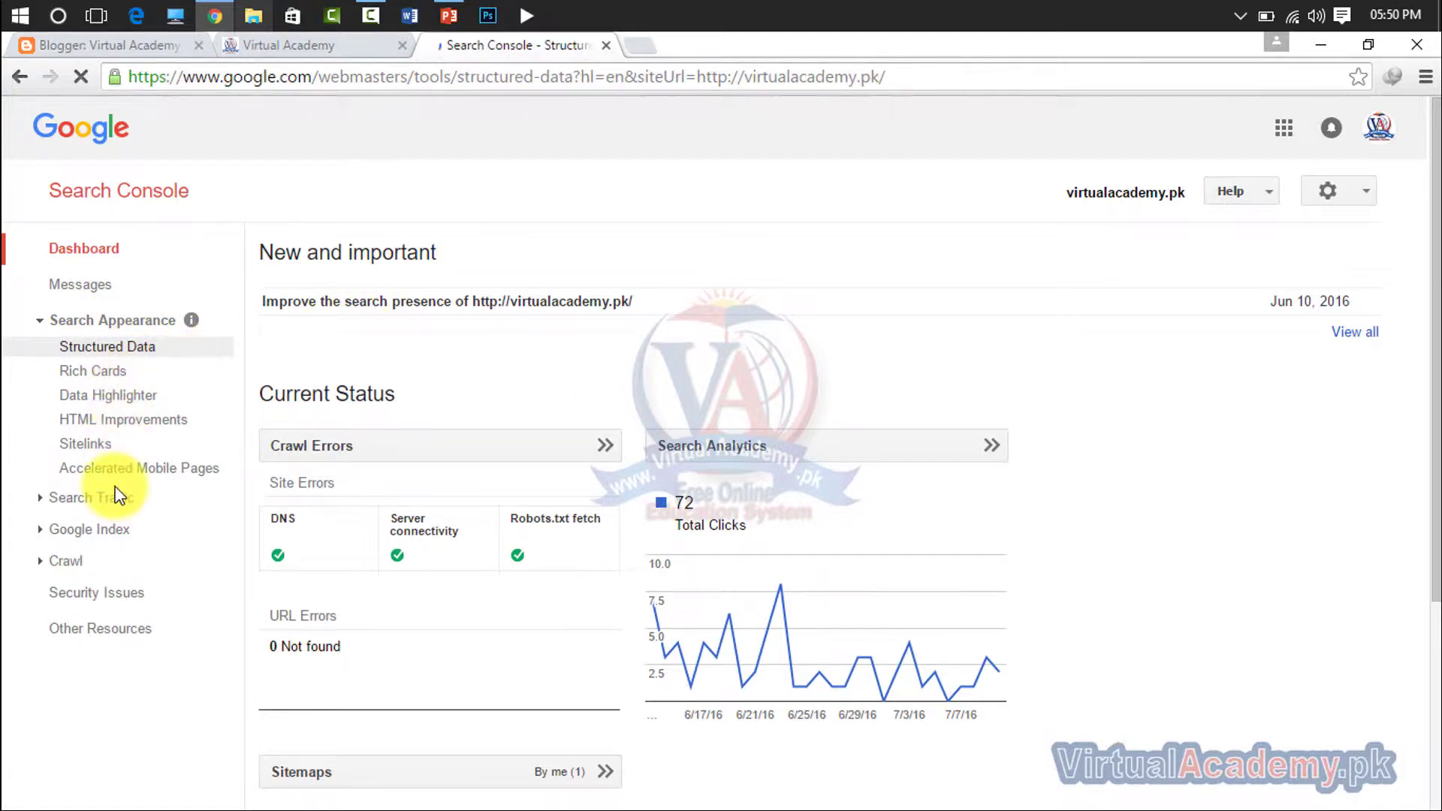
Review the Search Analytics and Internal Links reports of virtualacademy.pk, including the list of target pages
click(112, 497)
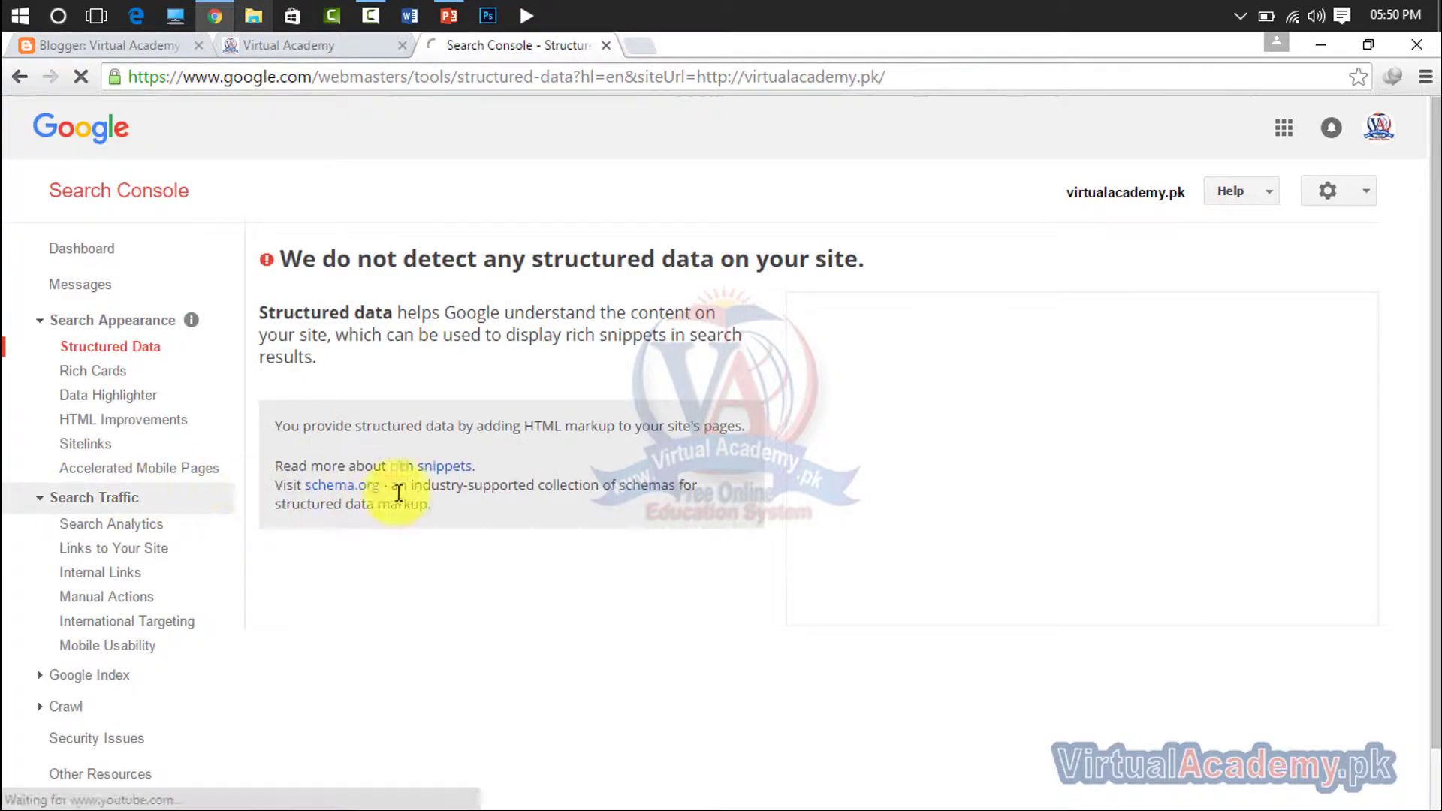
click(113, 525)
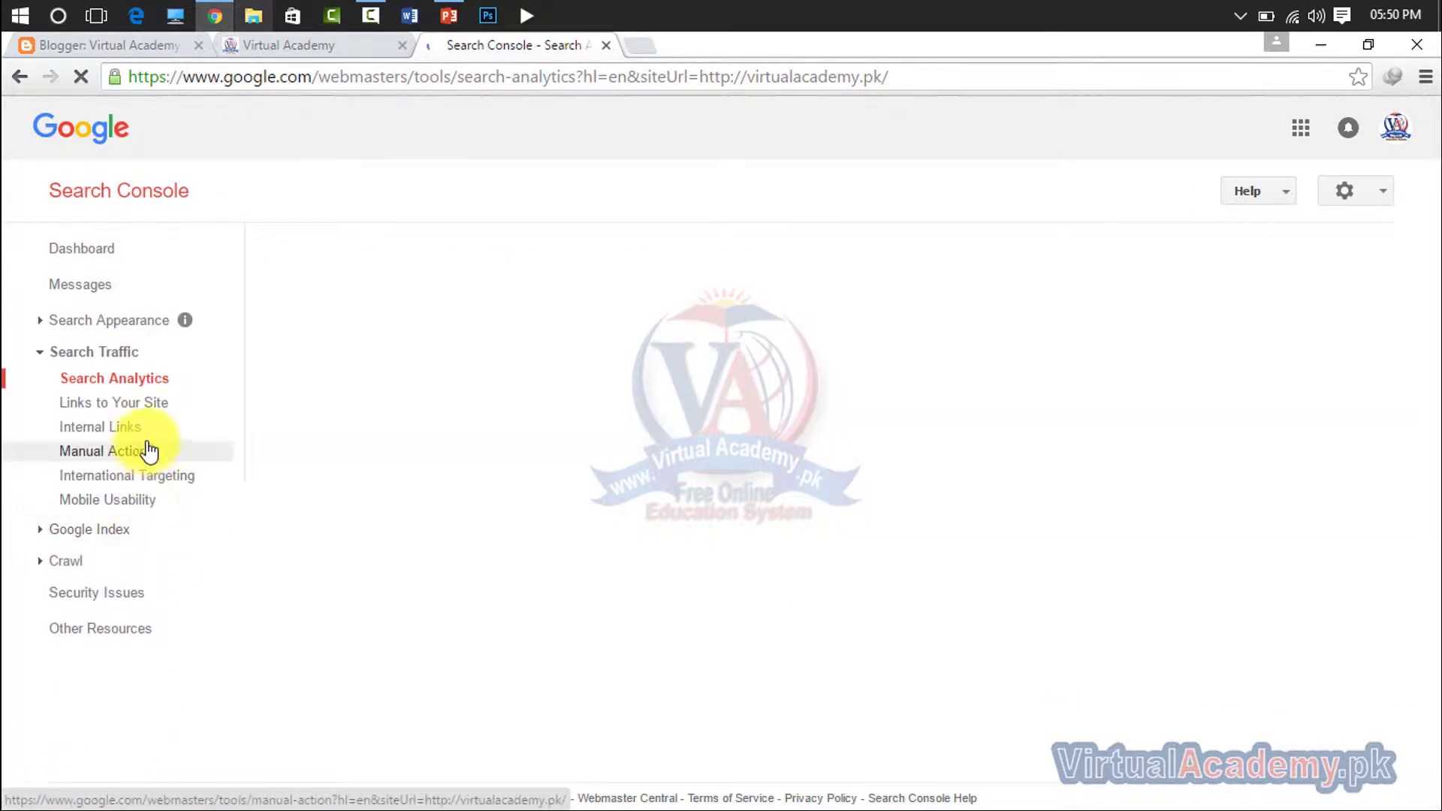
click(109, 434)
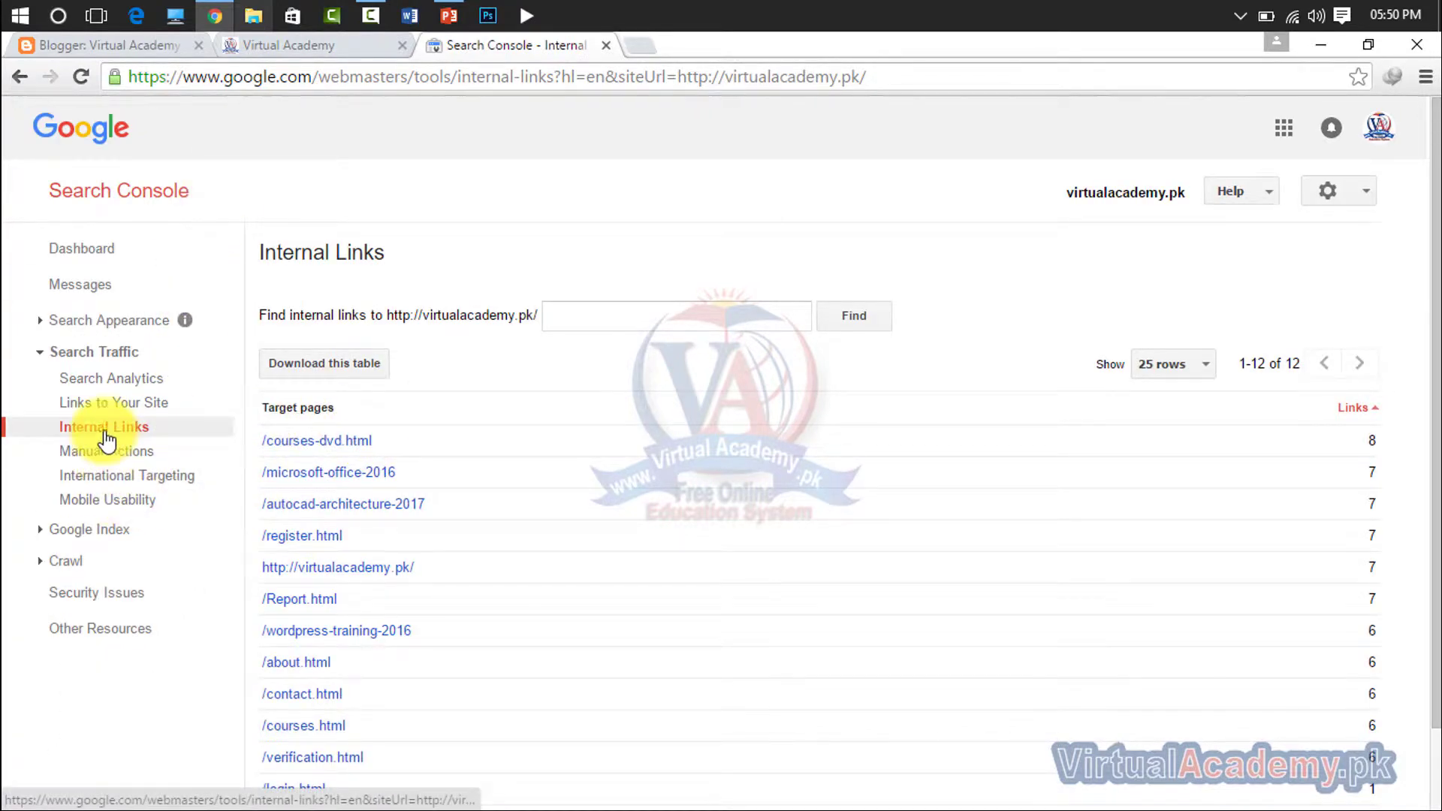
click(351, 445)
scroll(357, 453, up, 2)
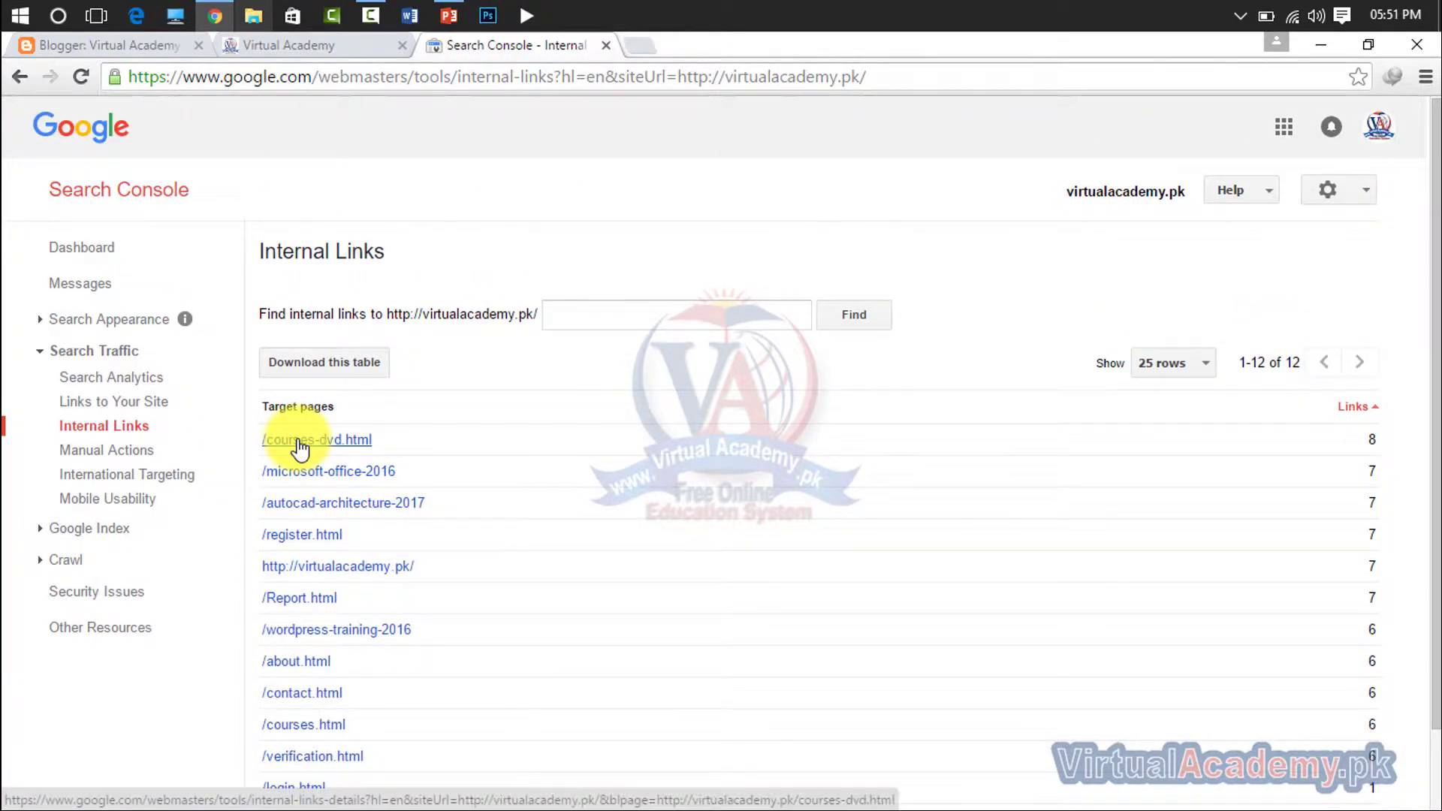
mouse_move(302, 488)
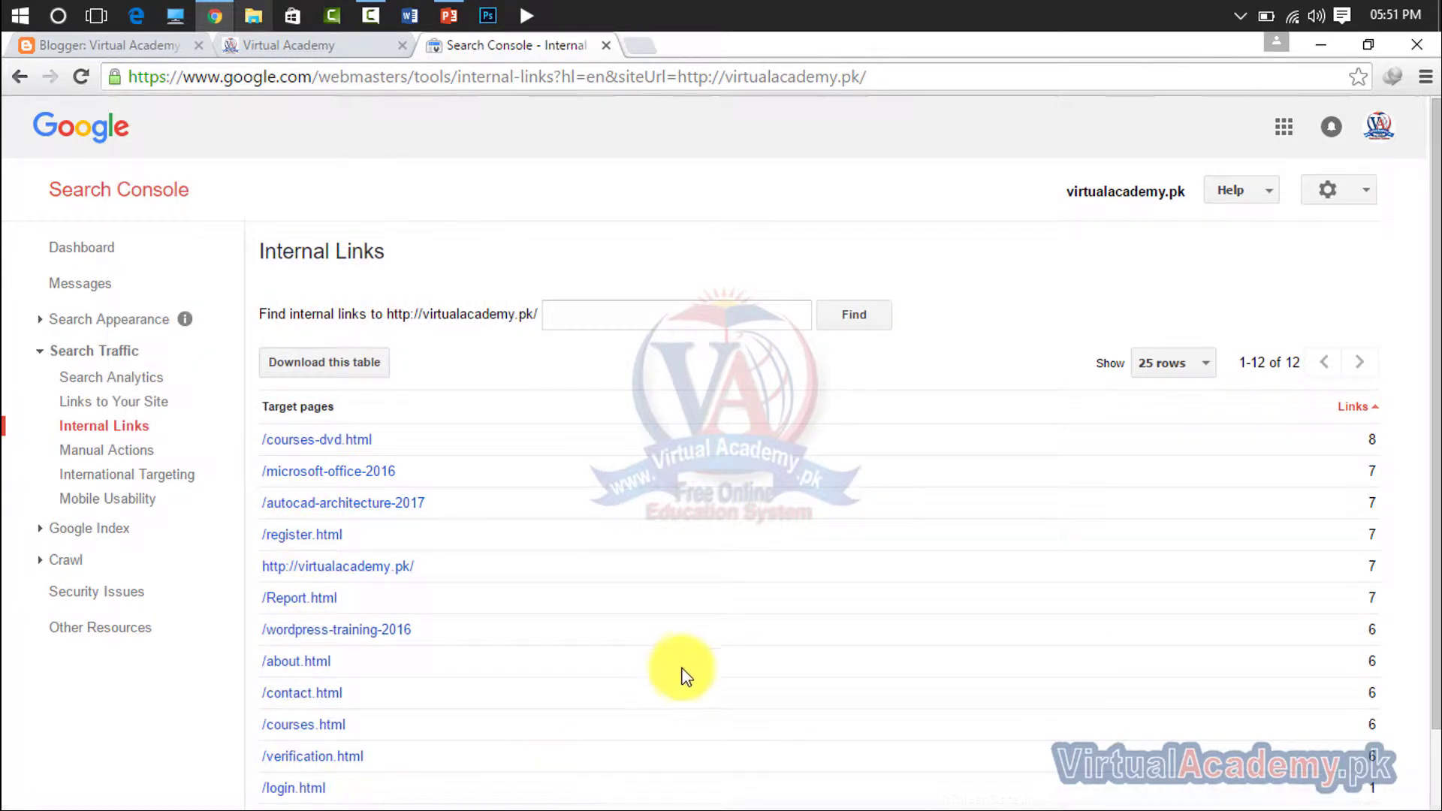
scroll(679, 671, down, 2)
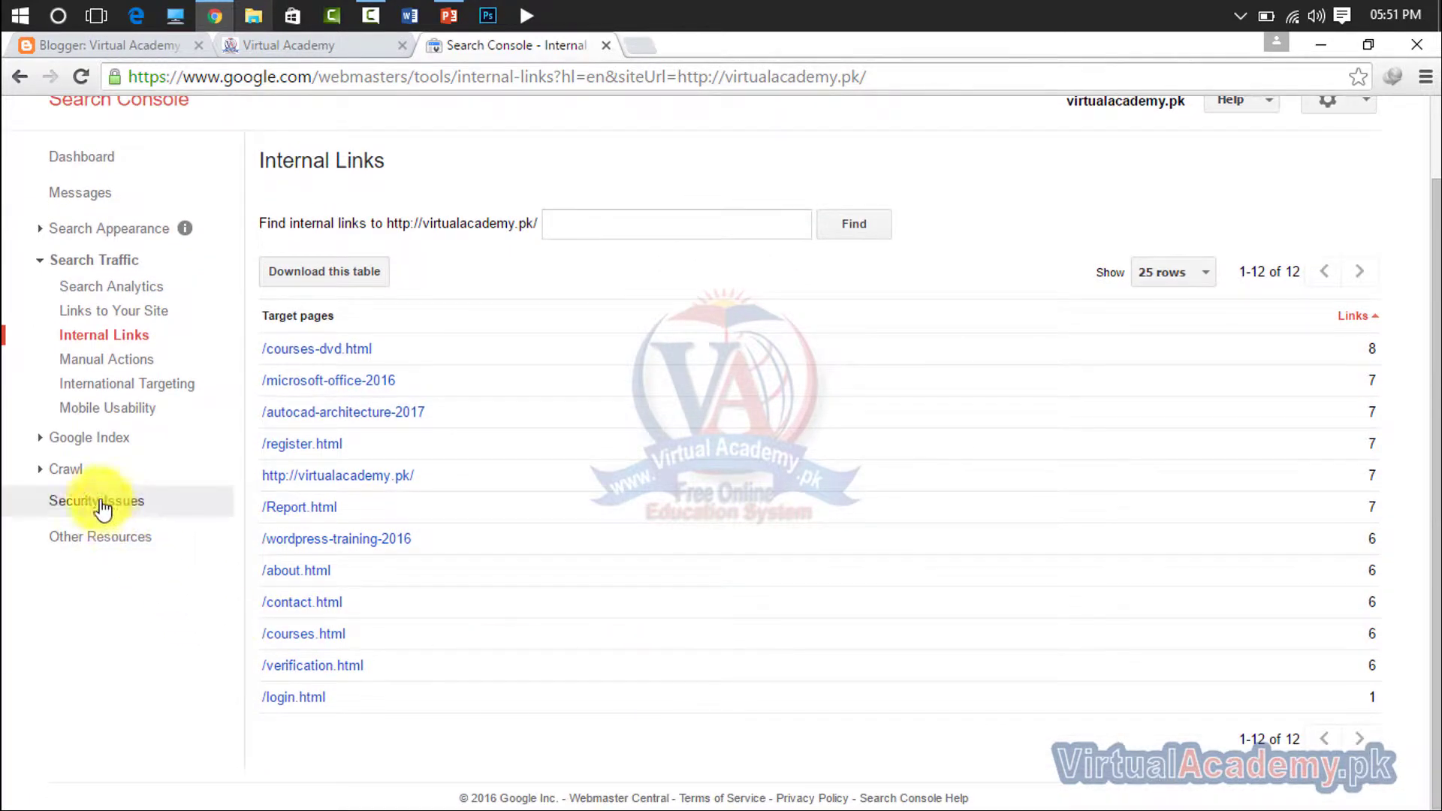
Examine the Crawl Errors report of virtualacademy.pk and go back to the Internal Links report
click(78, 472)
click(84, 495)
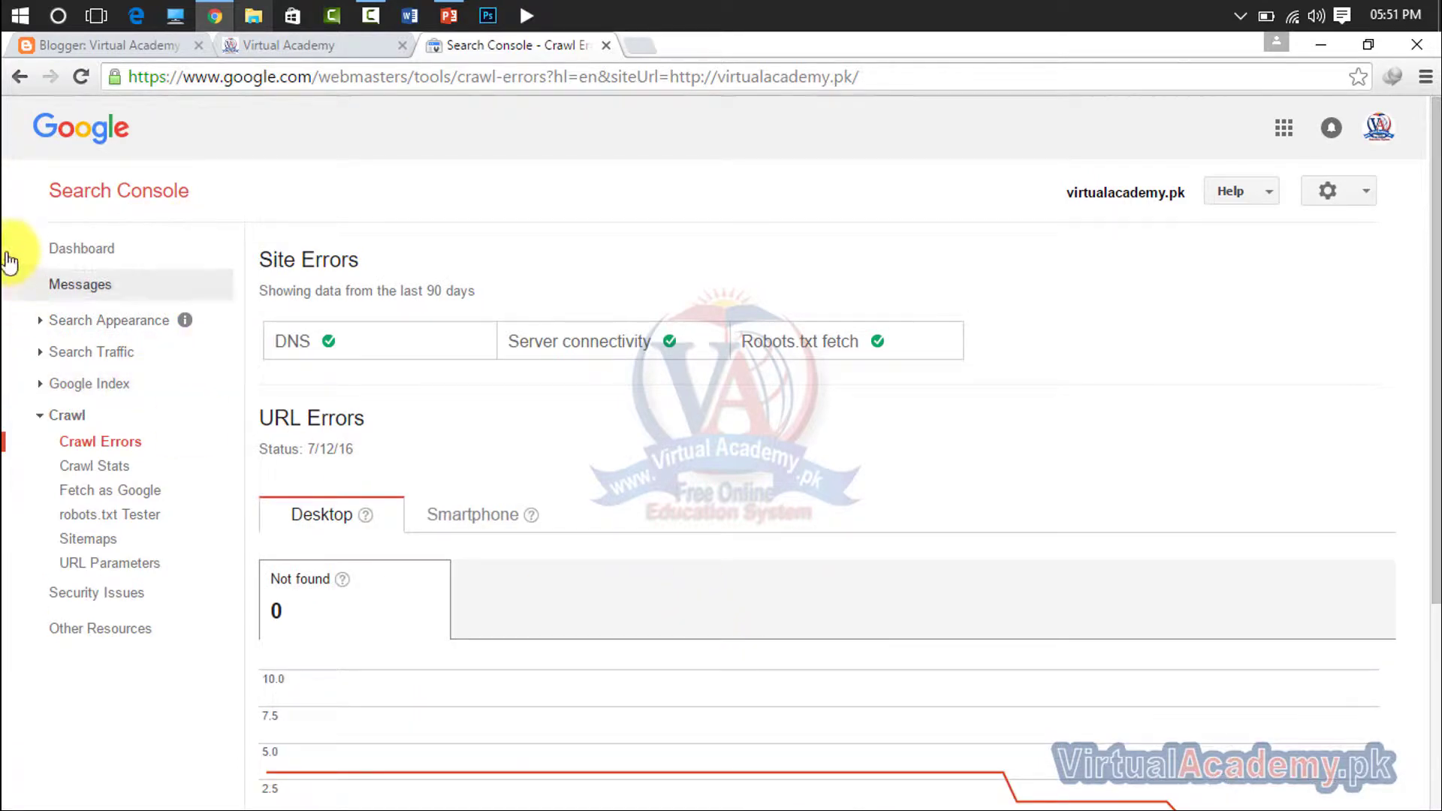
click(68, 259)
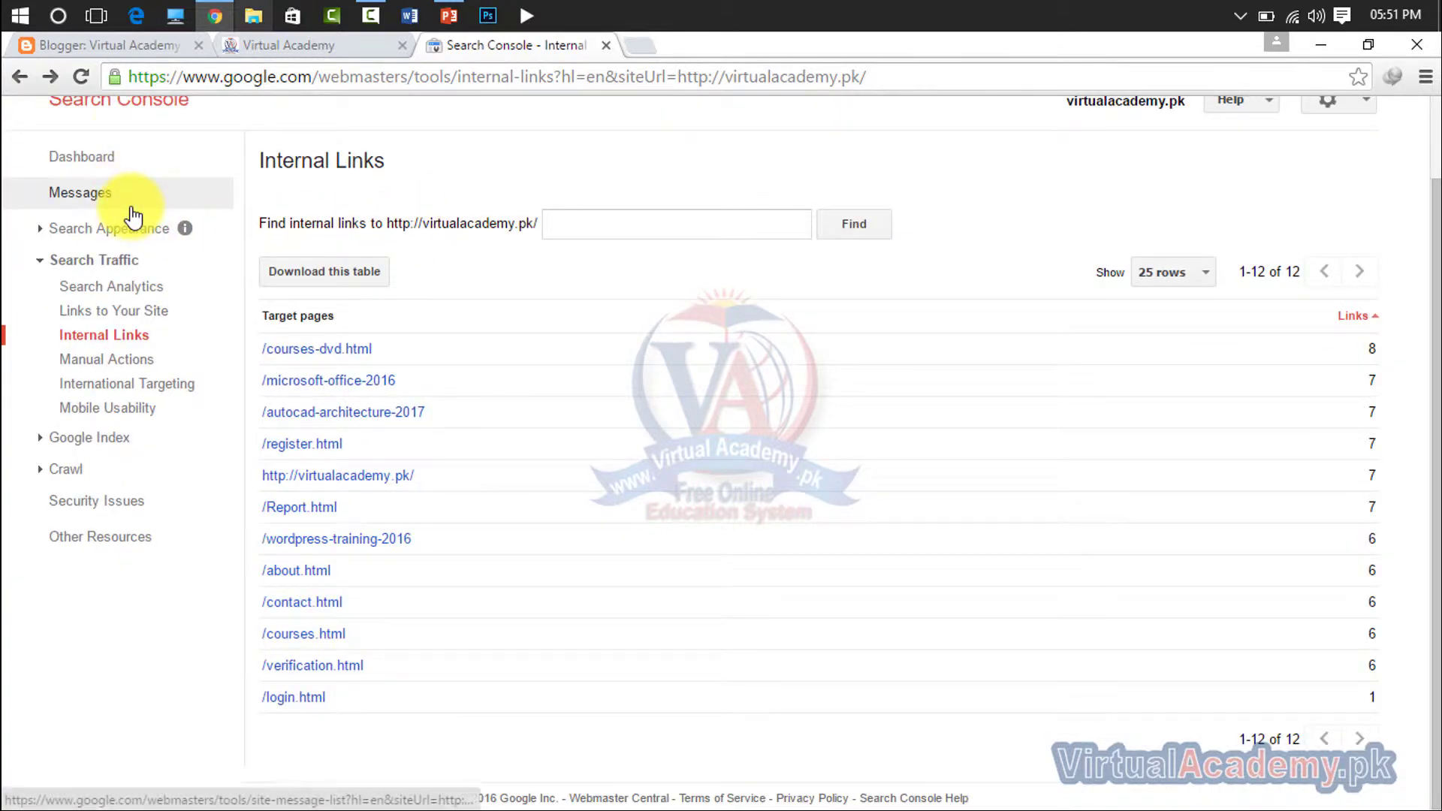
scroll(132, 214, up, 2)
Return to the Search Console home page by way of the dashboard and start adding a property
click(94, 247)
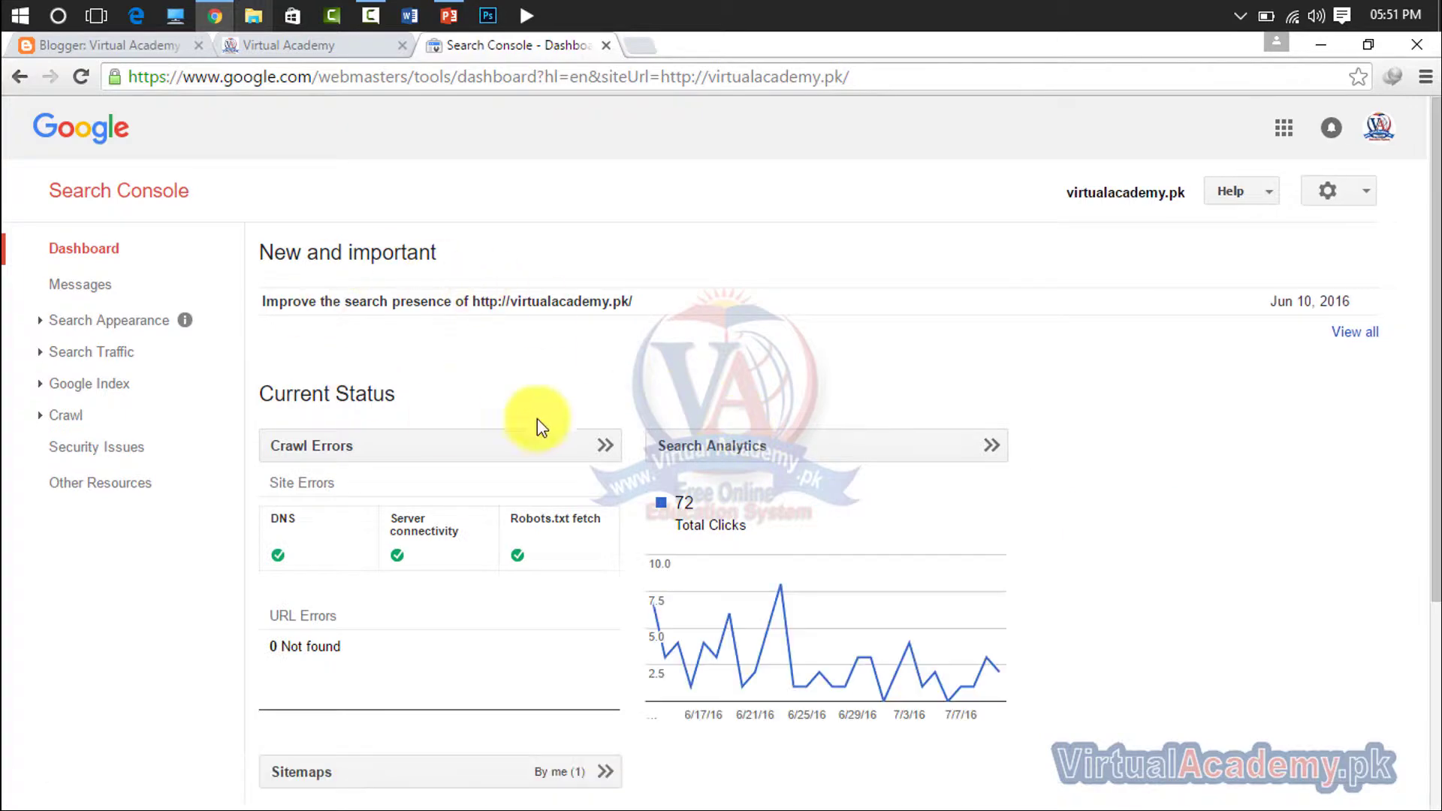
click(130, 196)
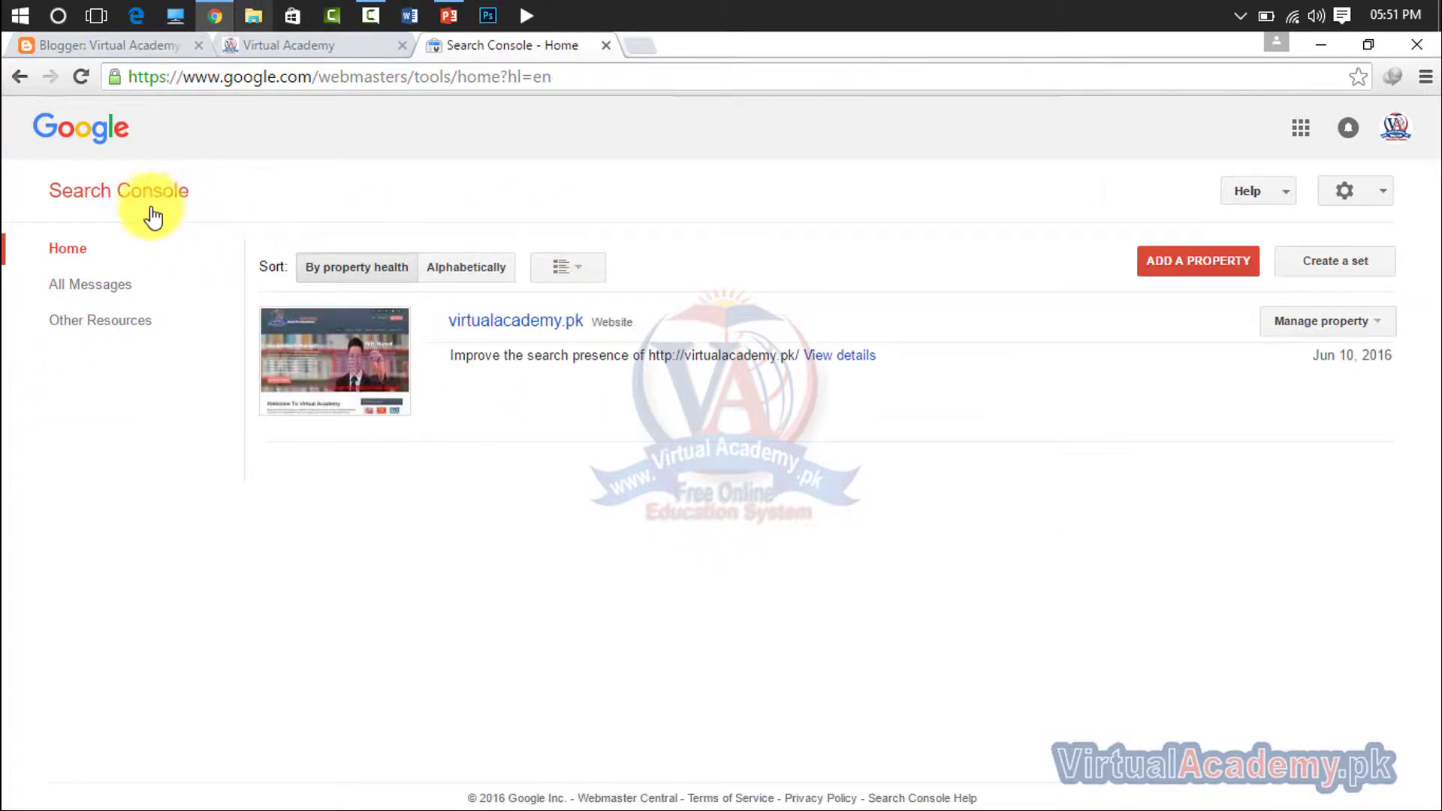
click(1173, 270)
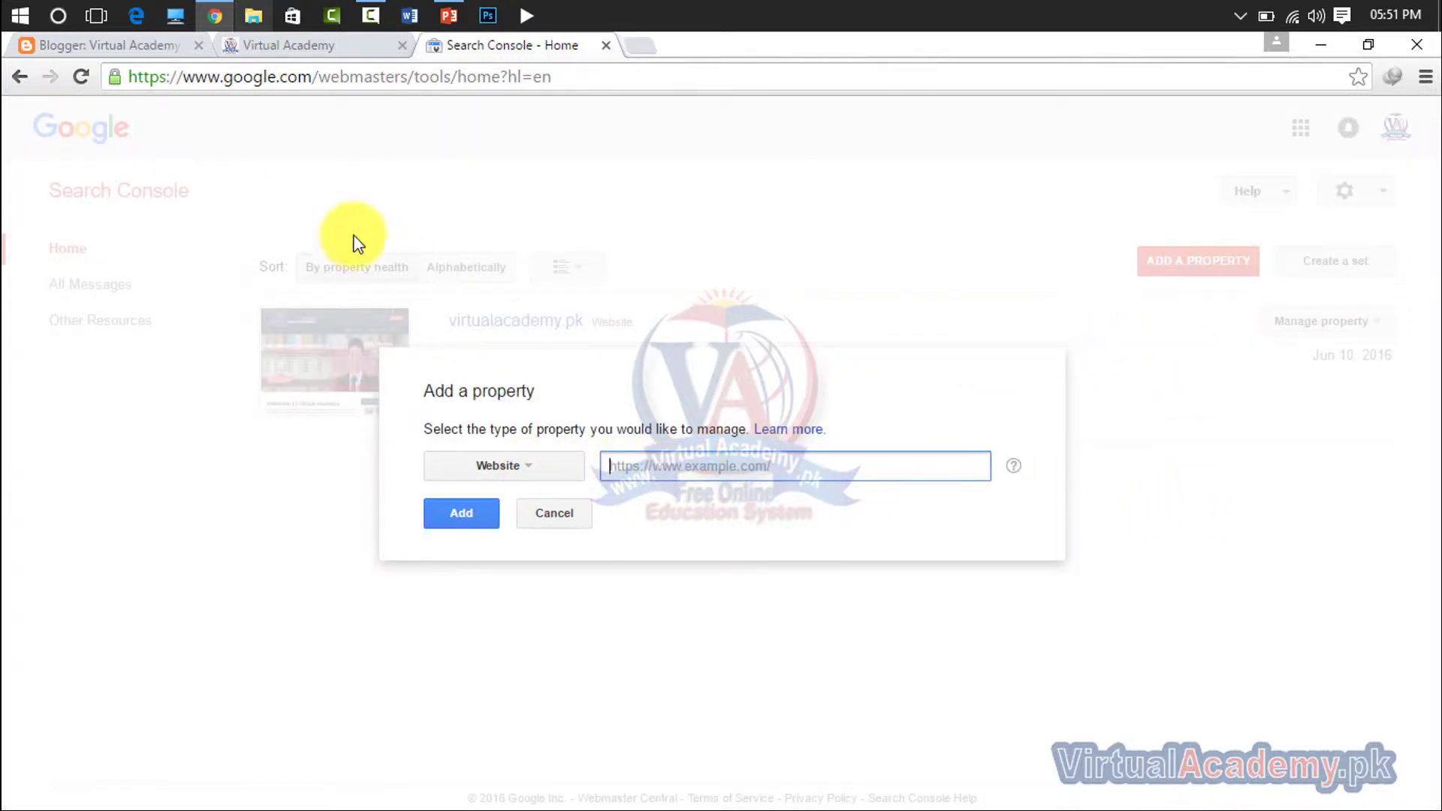
Open the Virtual Academy blog from Blogger in place of its old browser tab and copy the blog's web address
click(150, 46)
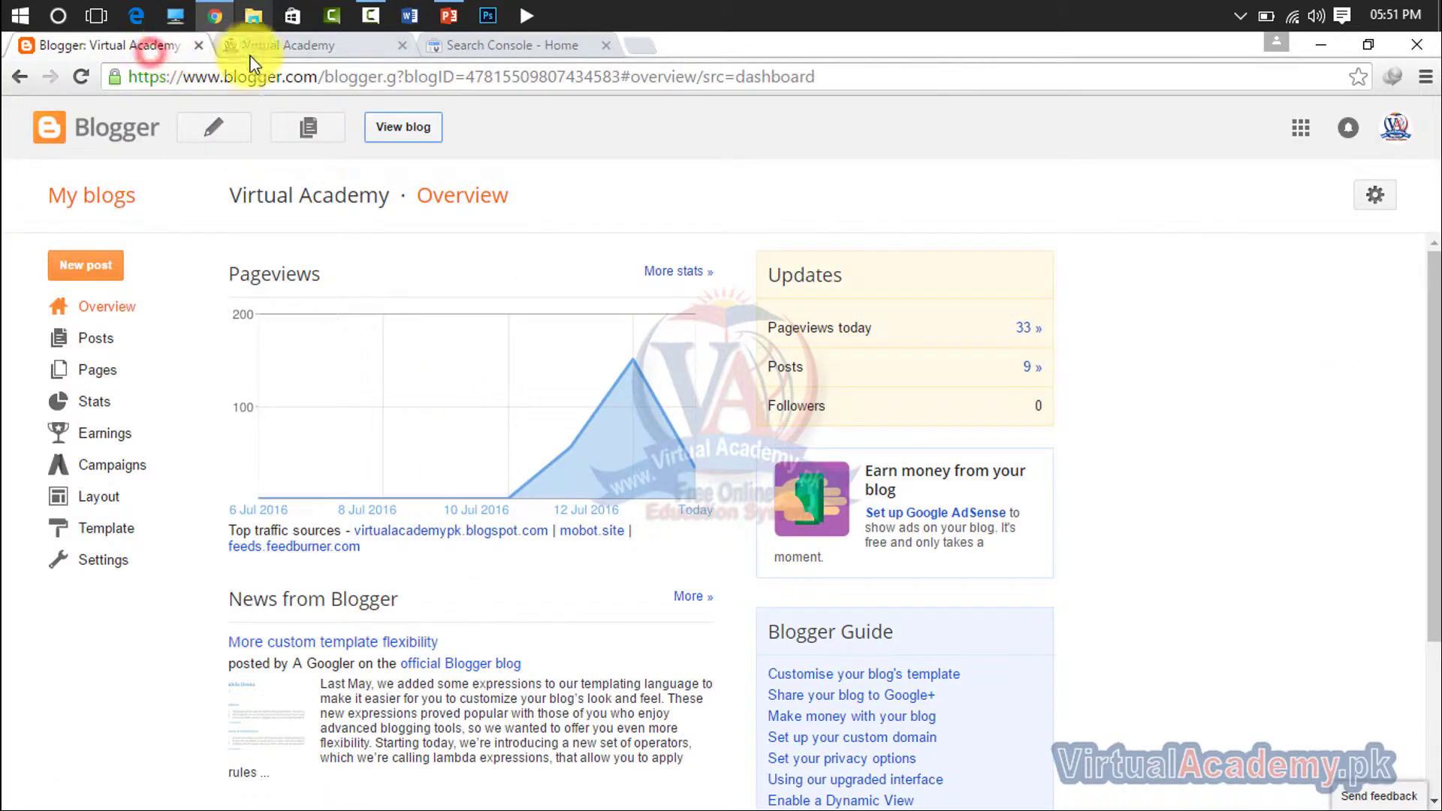
click(404, 128)
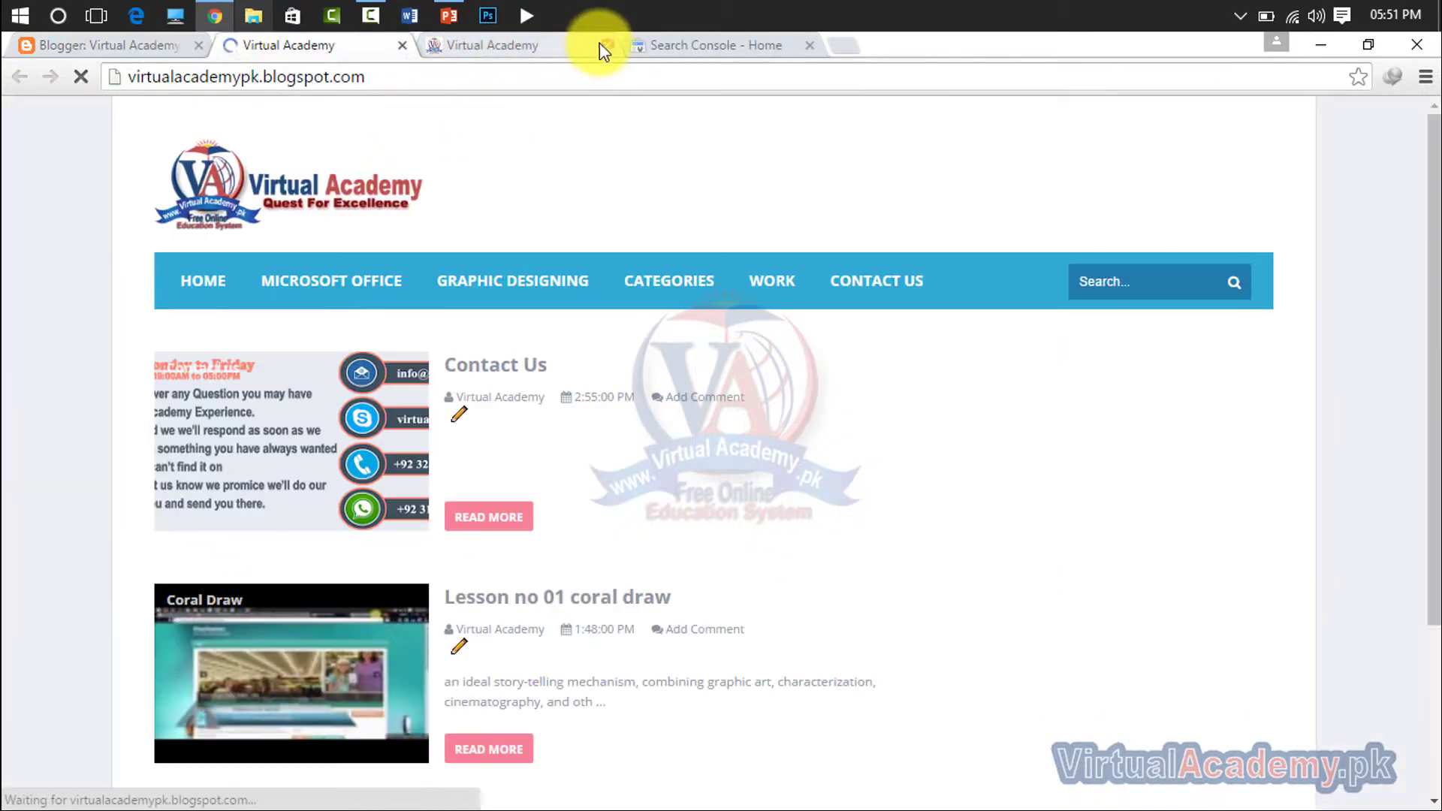
click(606, 45)
click(405, 75)
click(111, 78)
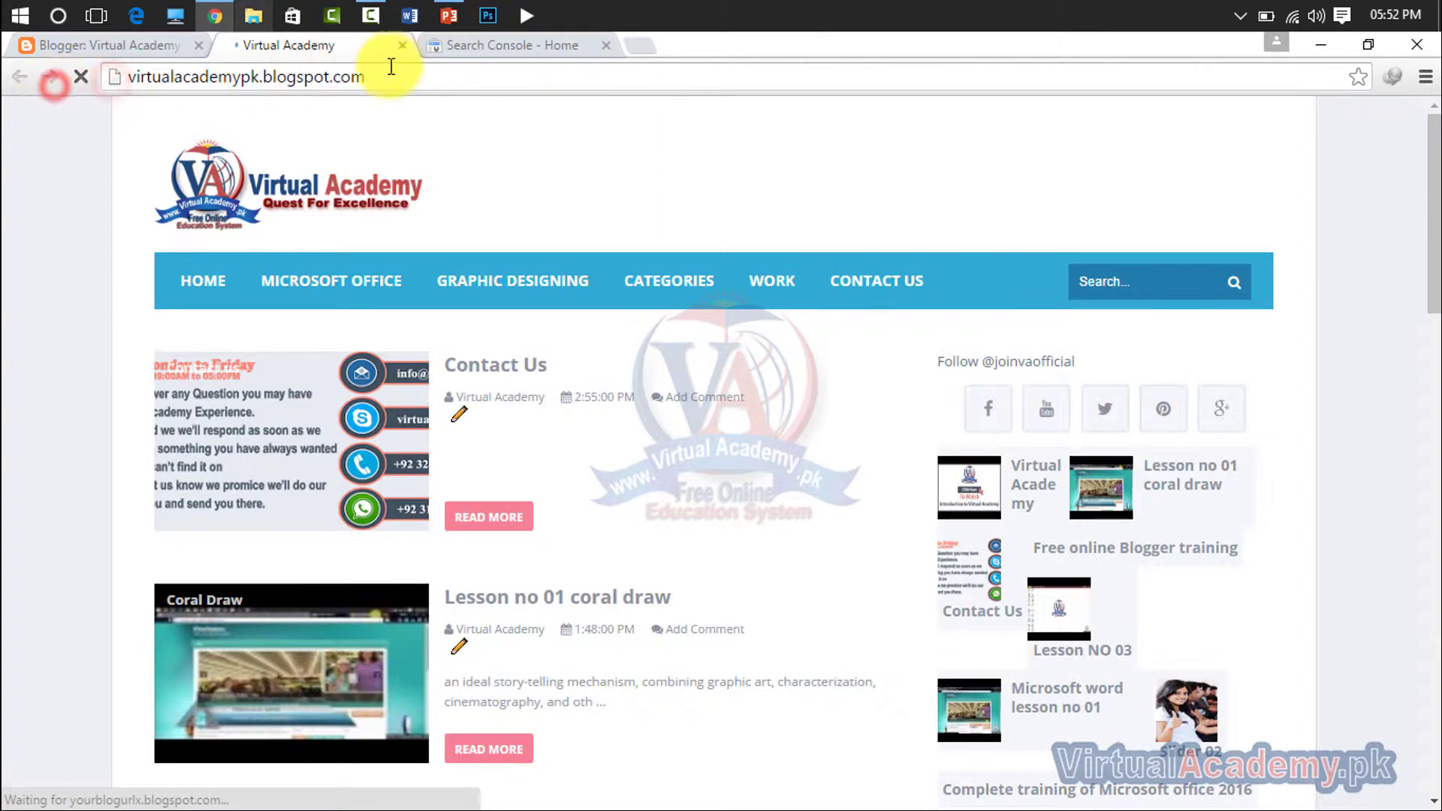
drag(379, 77, 135, 98)
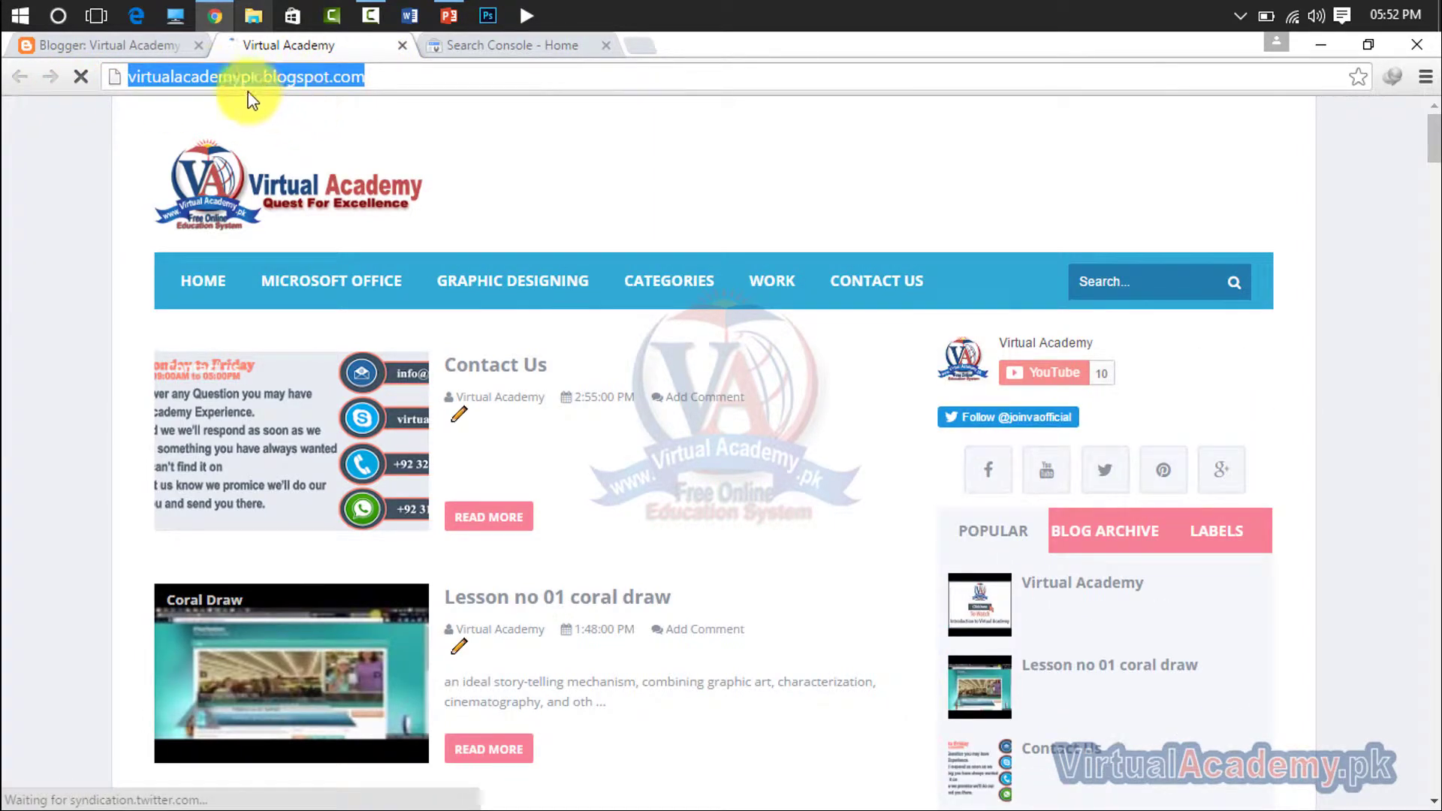
click(165, 51)
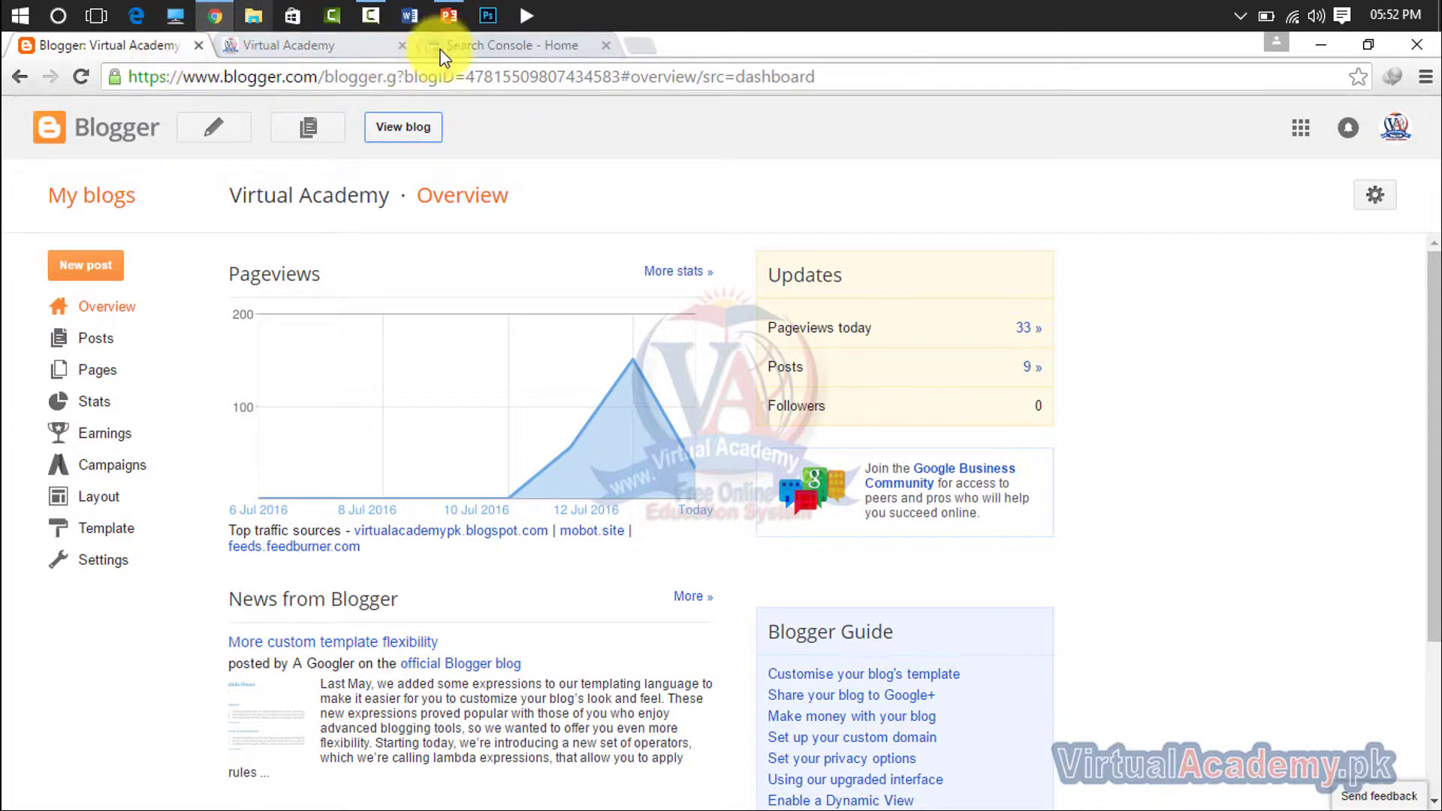
click(477, 45)
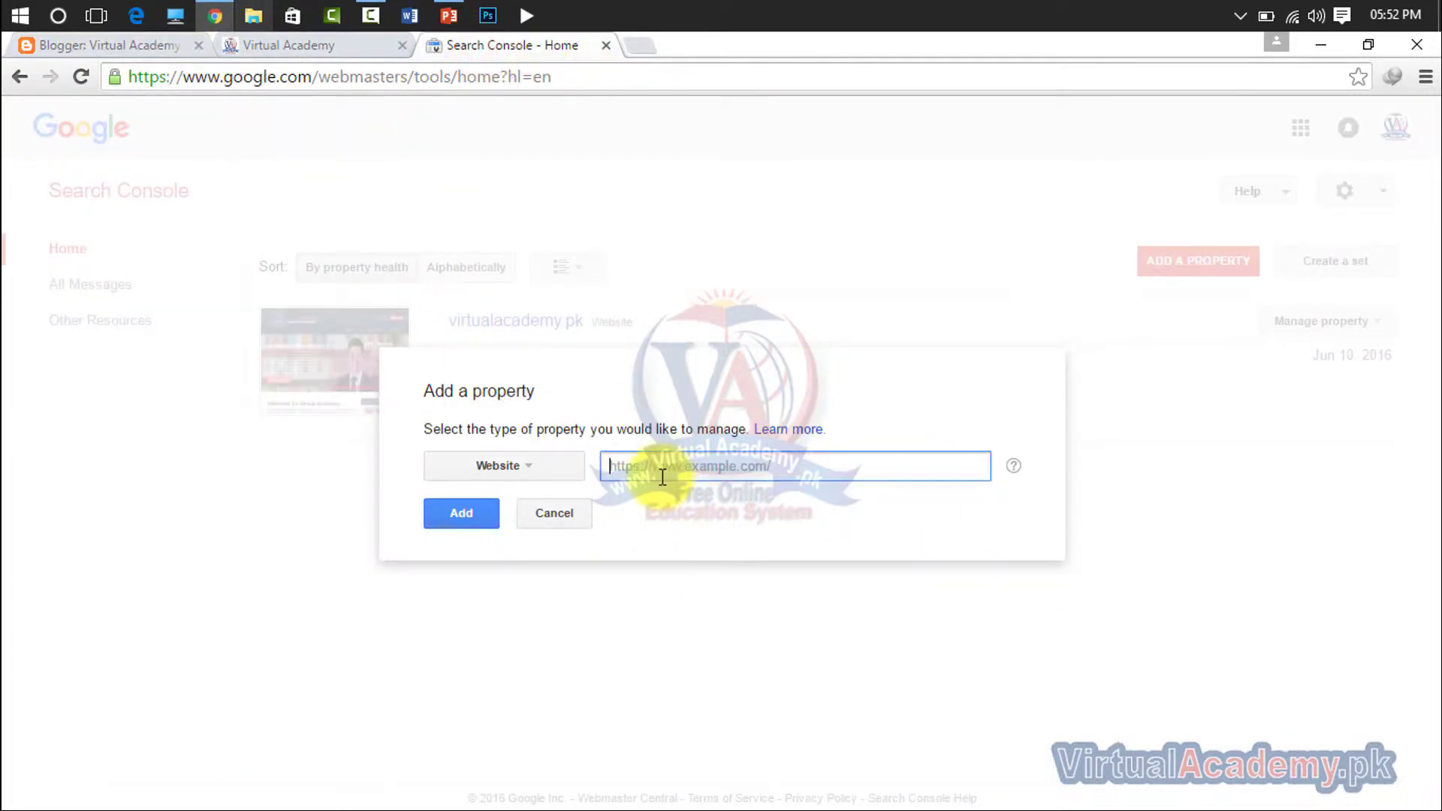
text(http://virtualacademypk.blogspot.com/)
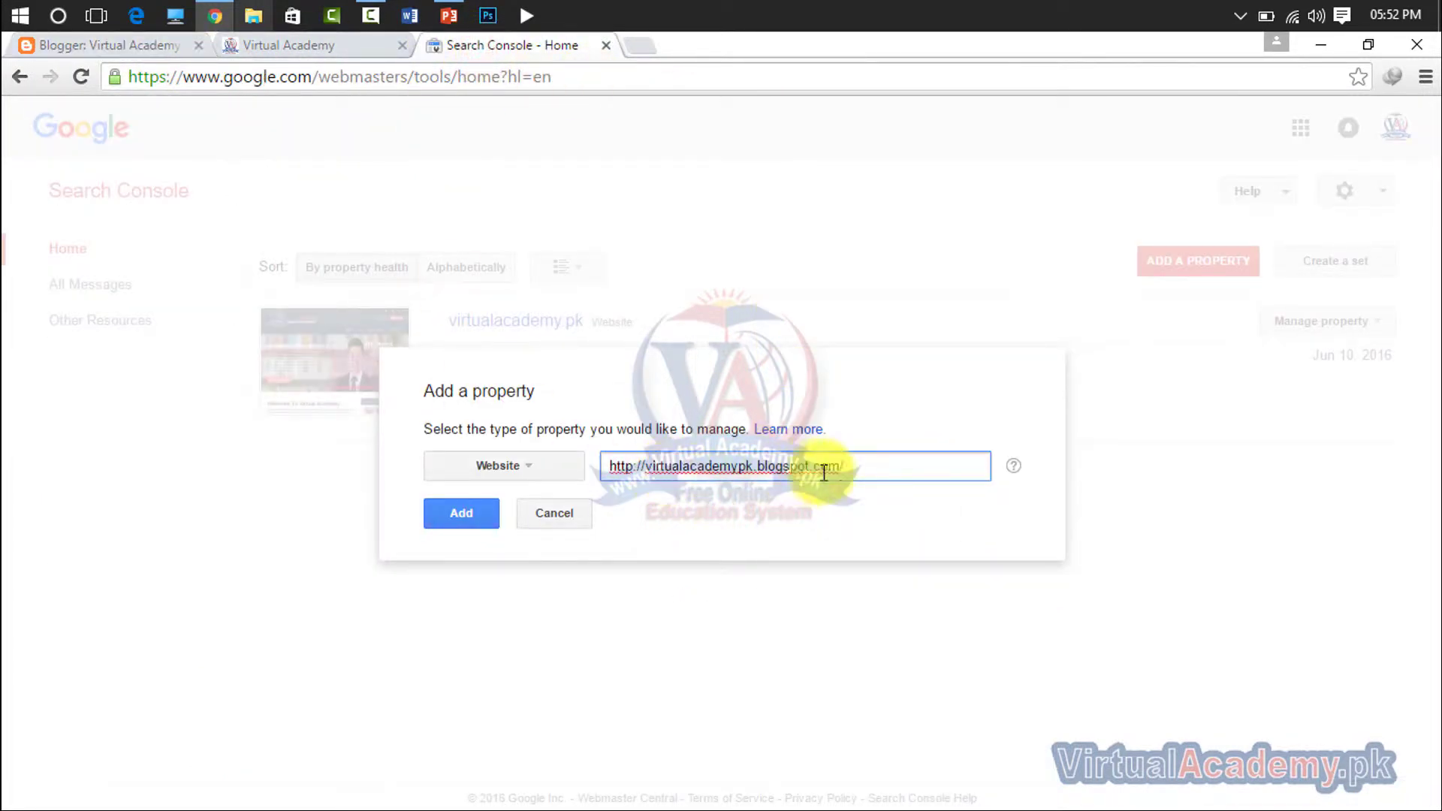
click(463, 525)
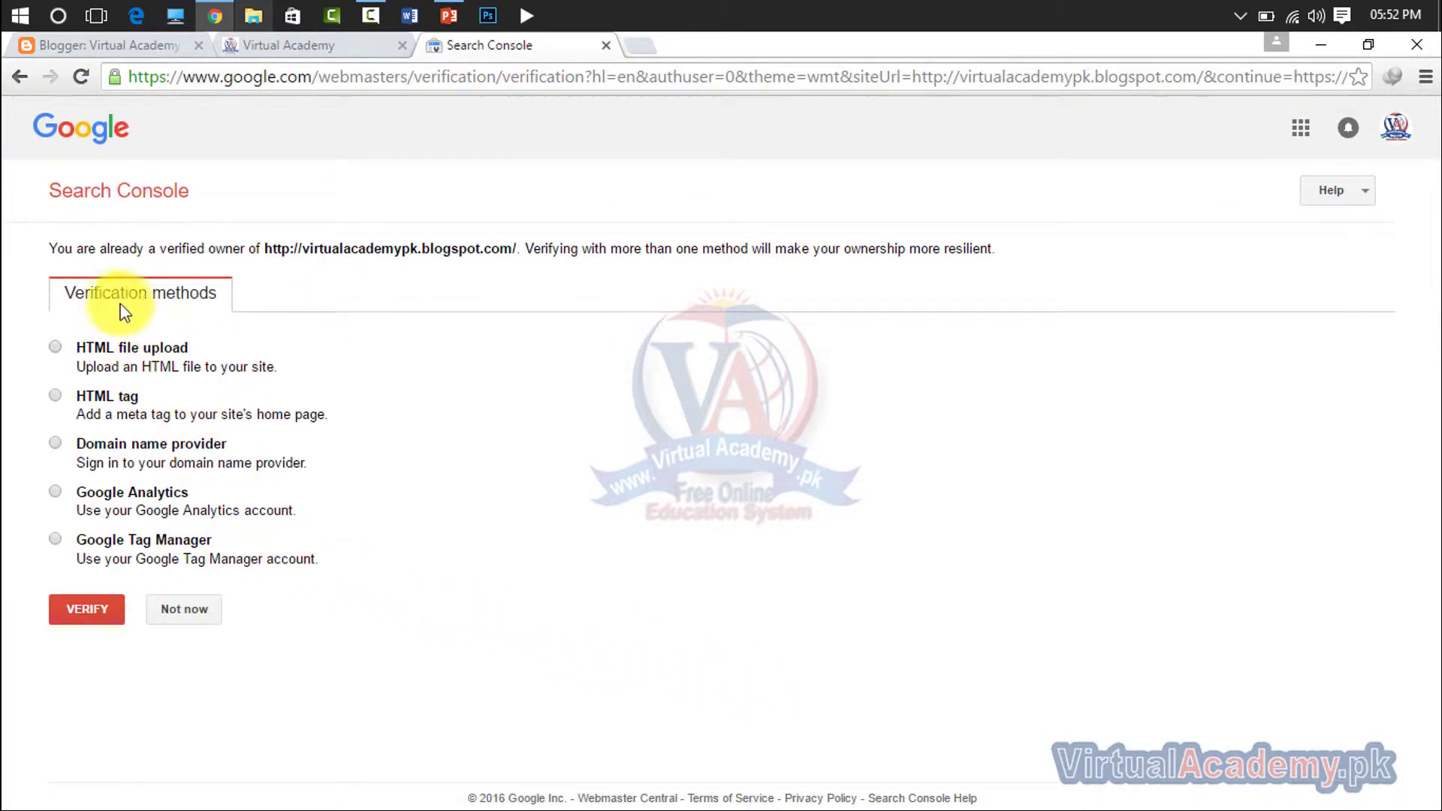
Show the instructions for verifying the blog through the HTML file upload method
click(308, 344)
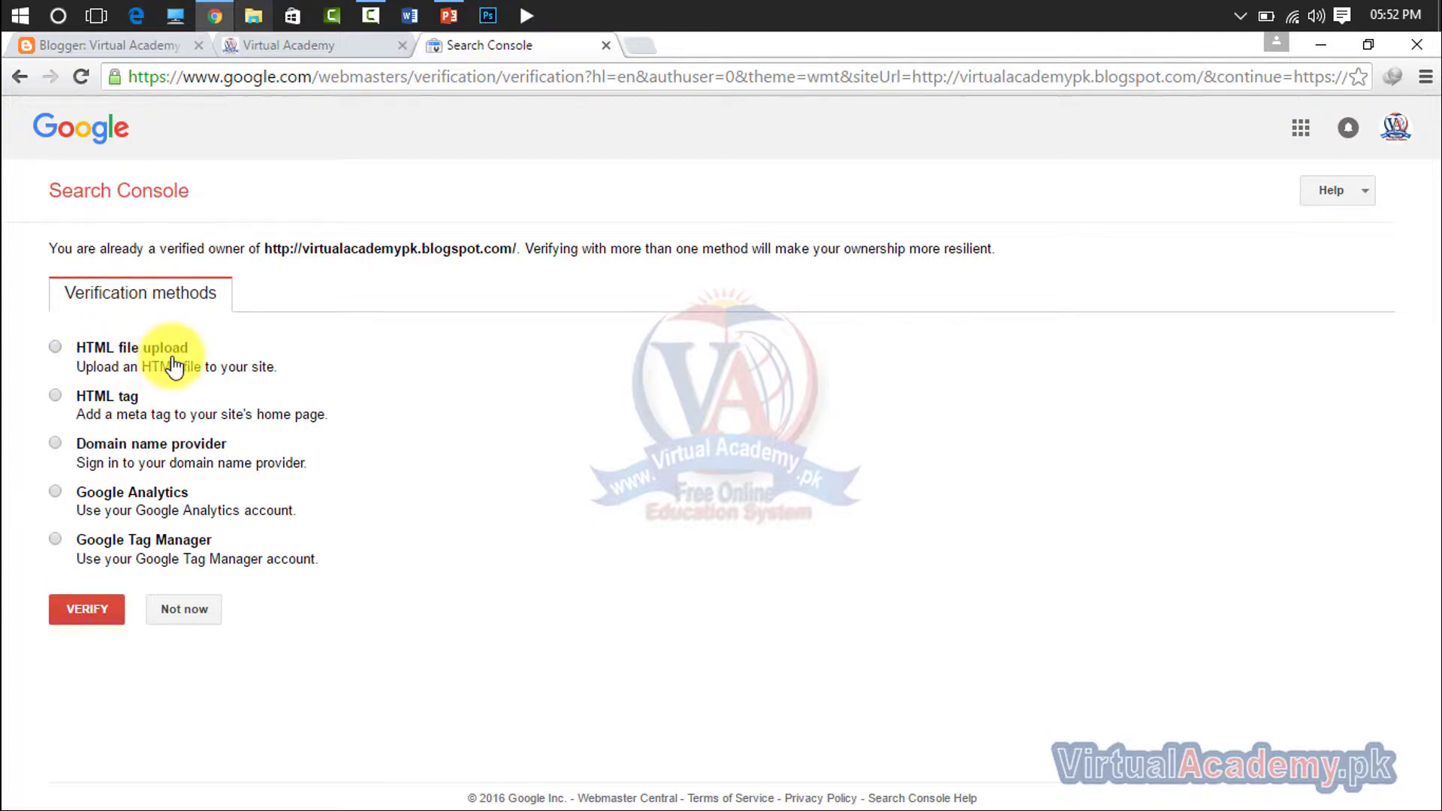
click(57, 347)
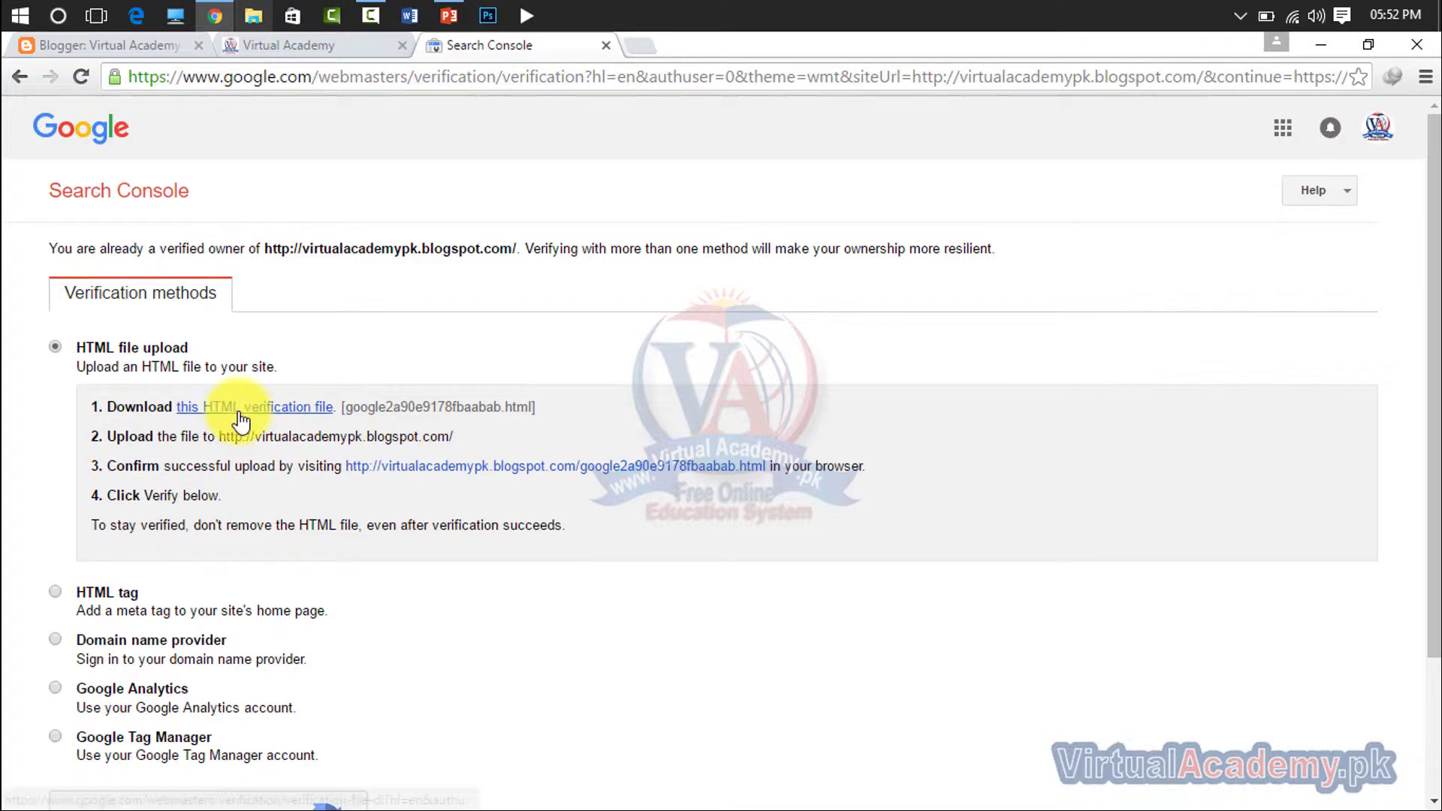
click(222, 420)
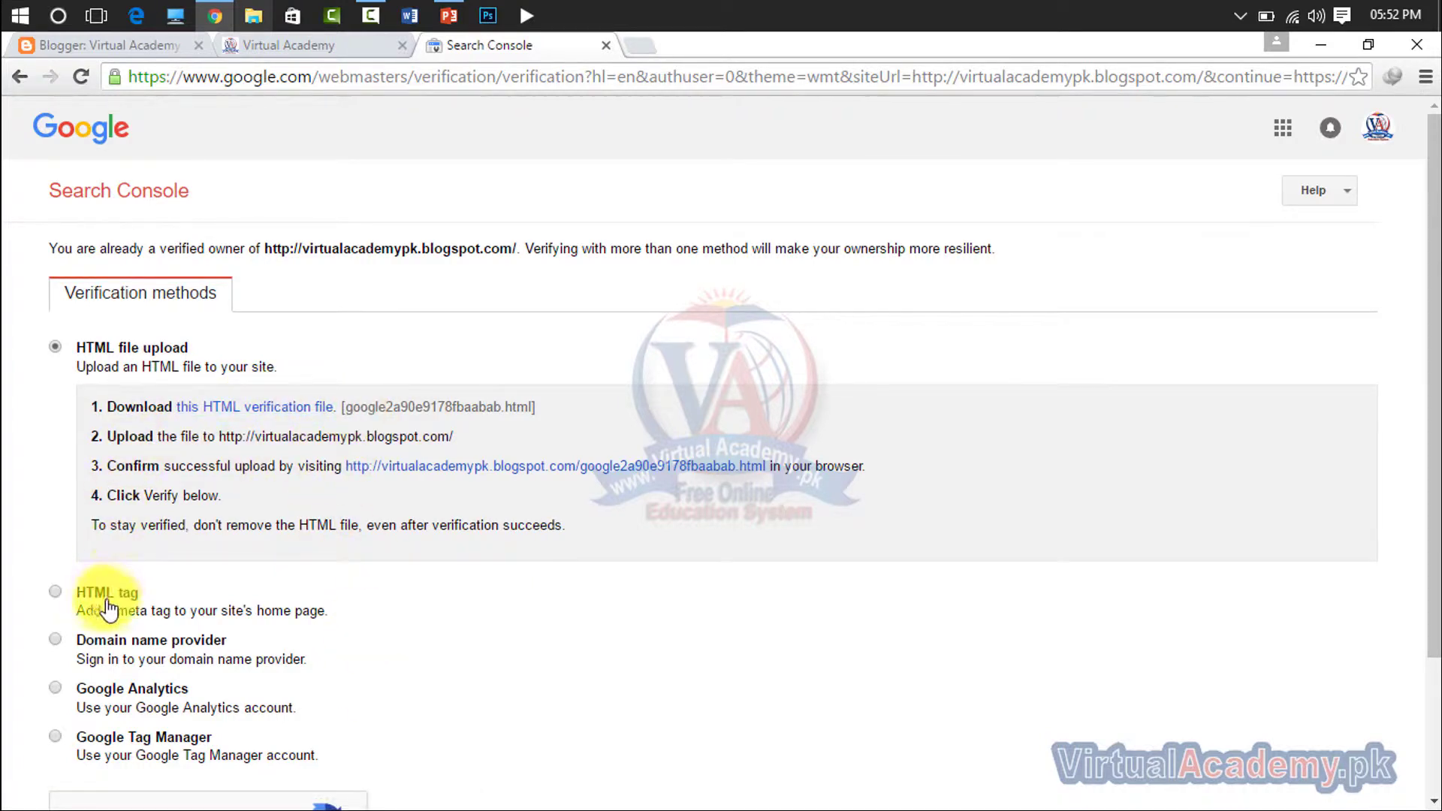
Show the HTML tag verification method and expand the example of where its meta tag belongs
click(55, 593)
scroll(274, 541, down, 2)
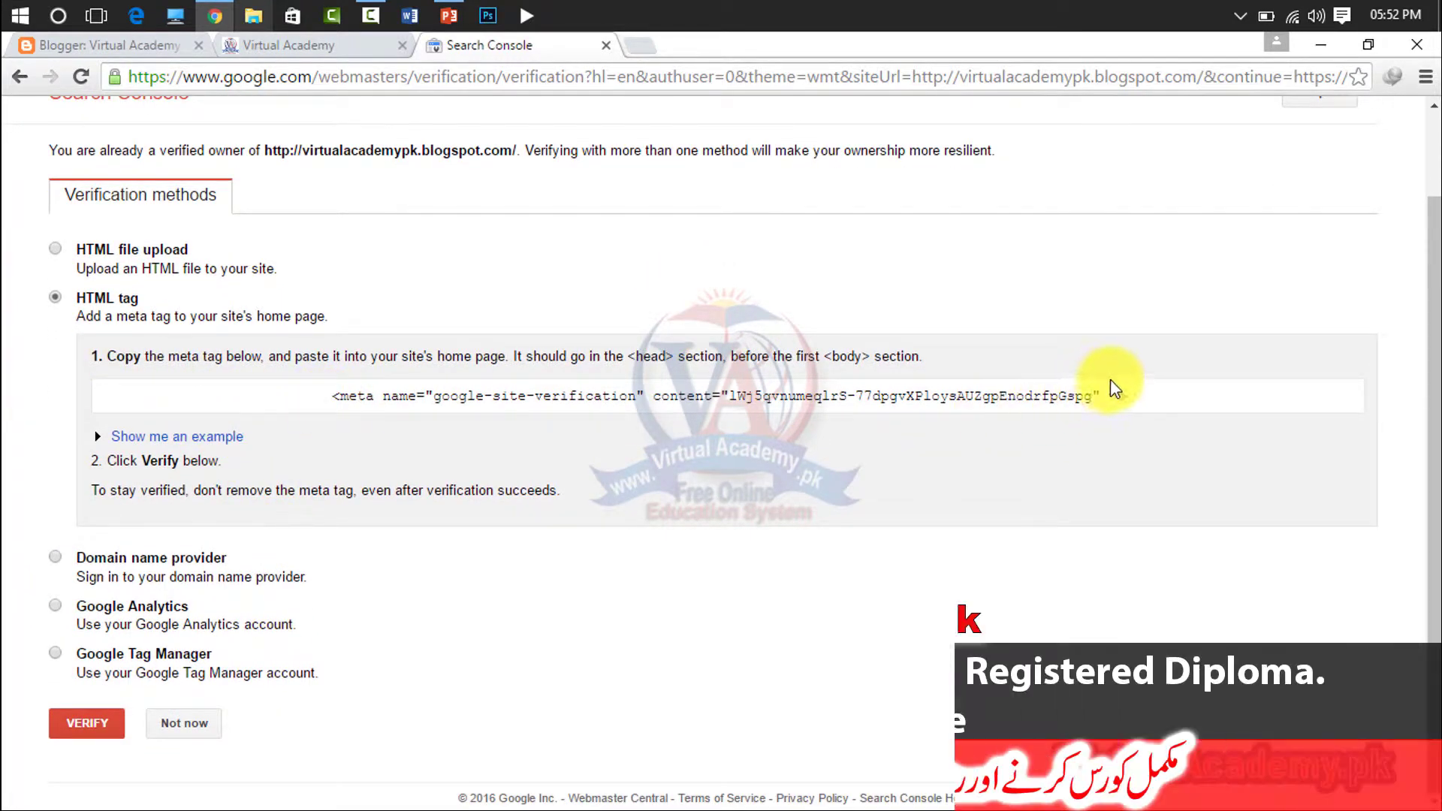
drag(1130, 398, 332, 398)
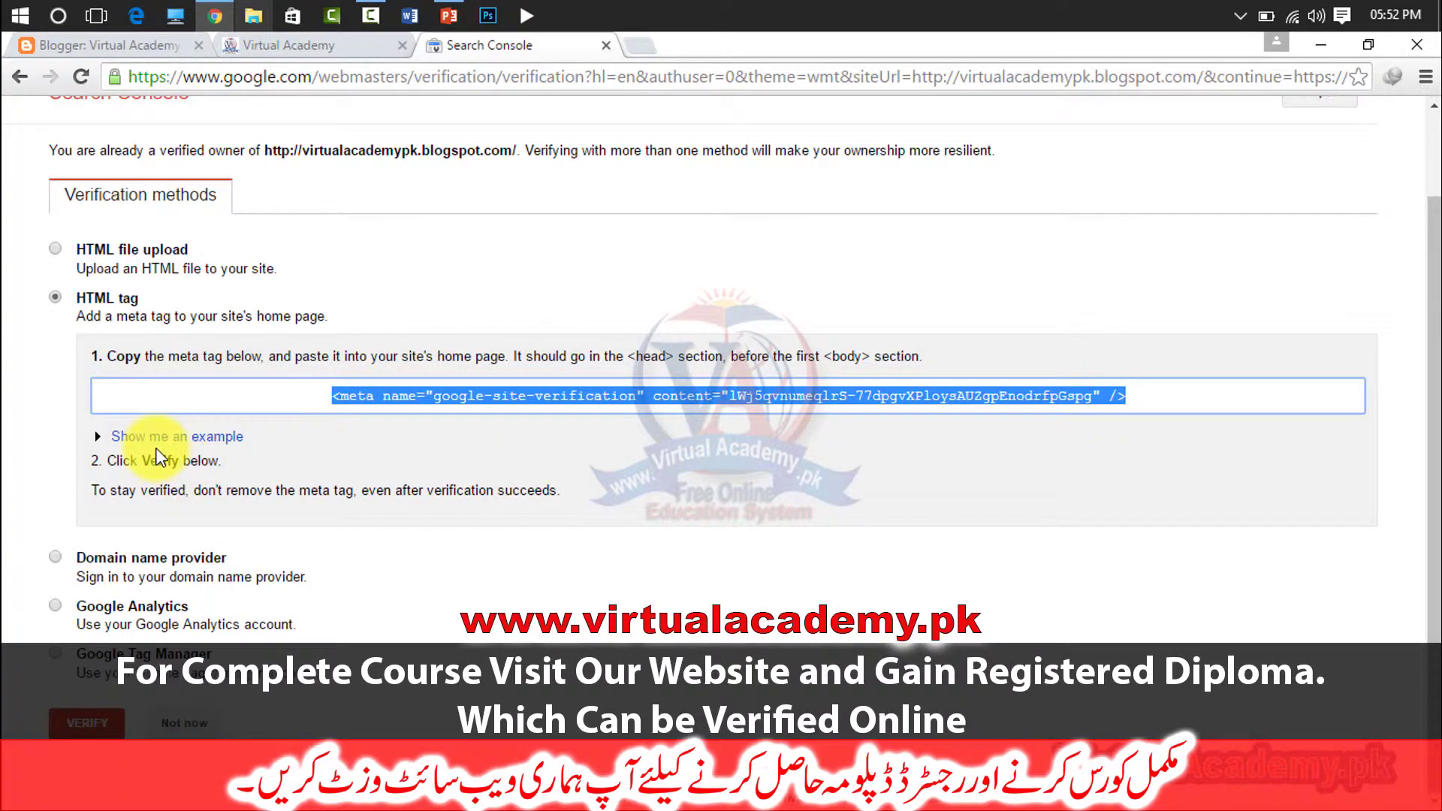
click(128, 436)
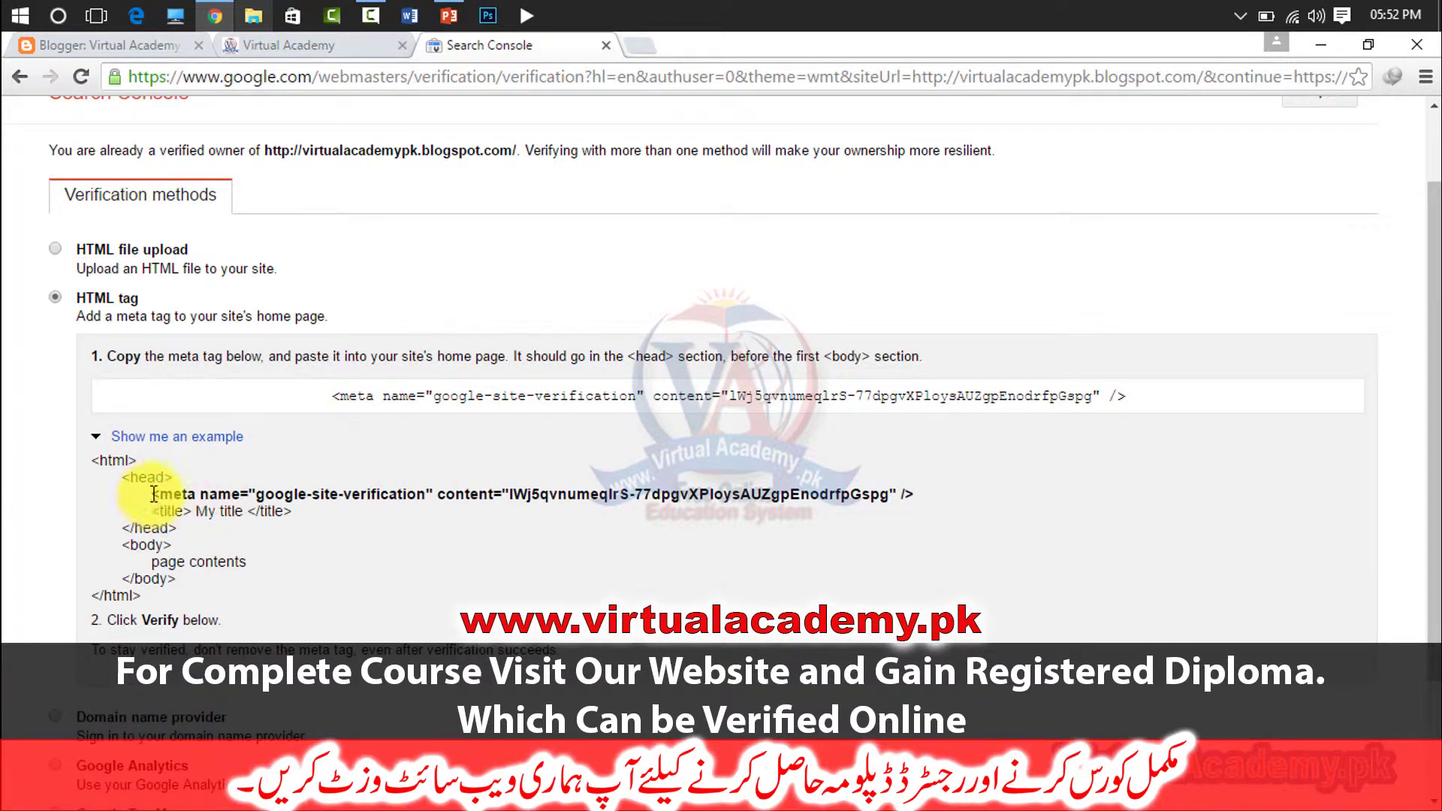
scroll(830, 496, down, 3)
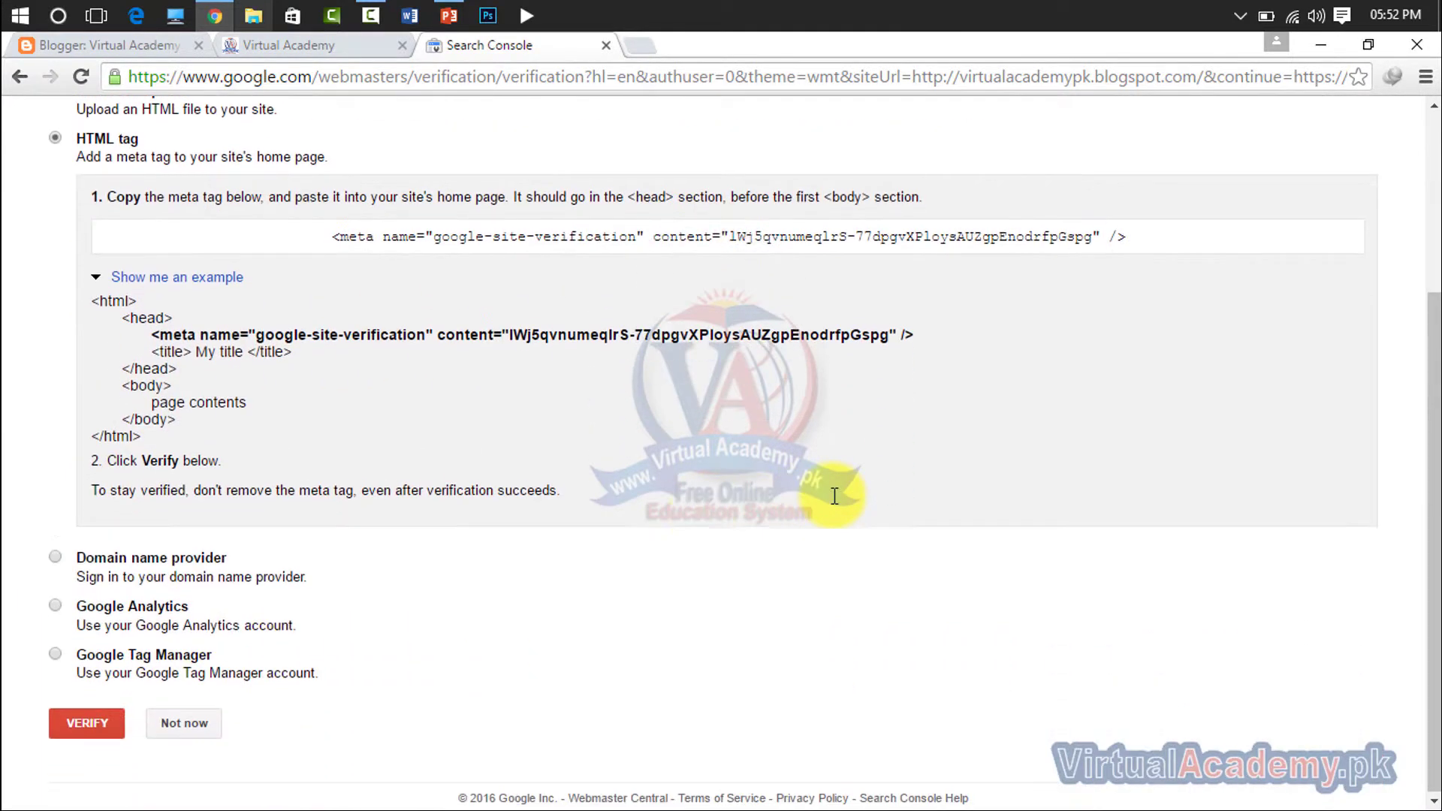
Show the details of the Domain name provider and Google Analytics verification methods
click(59, 558)
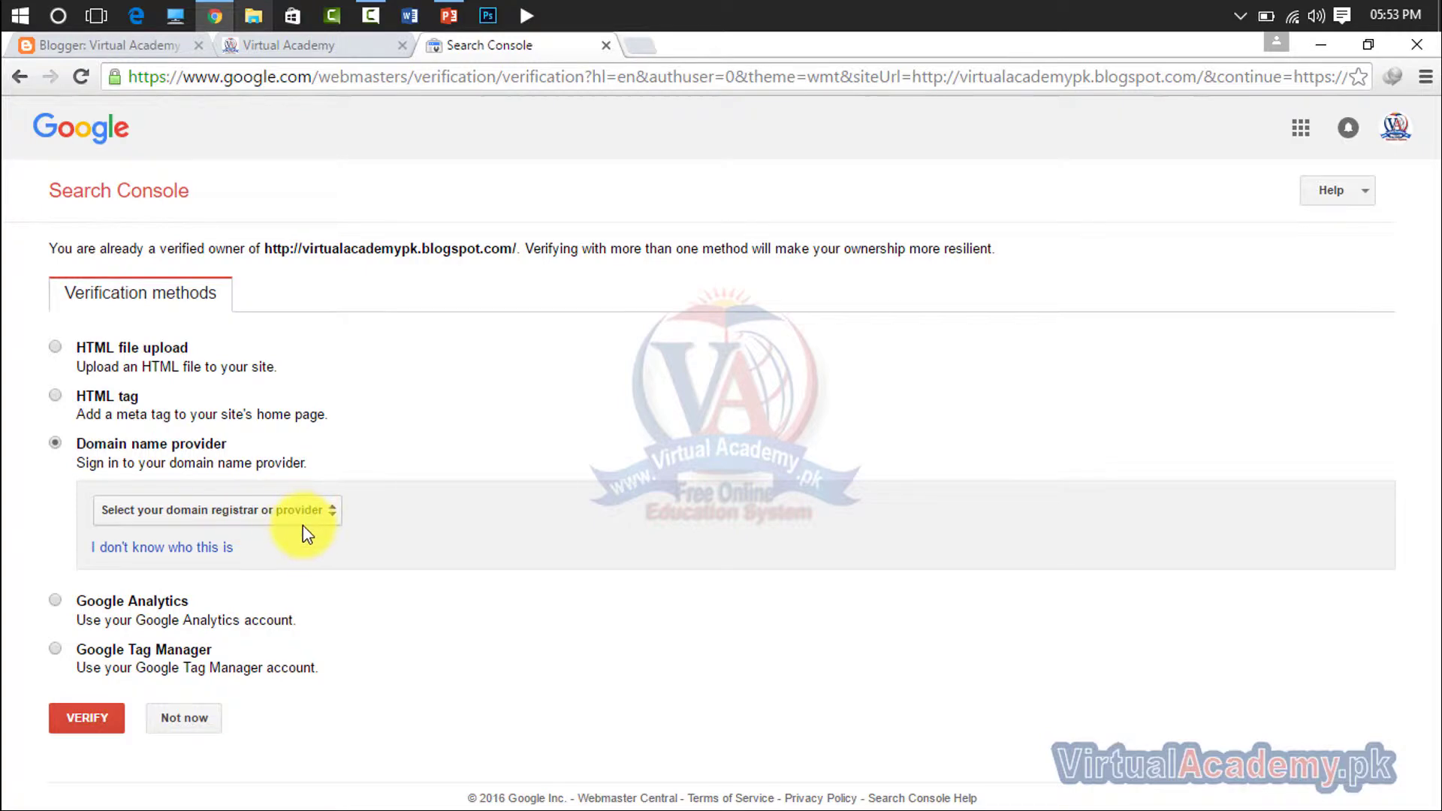
click(81, 601)
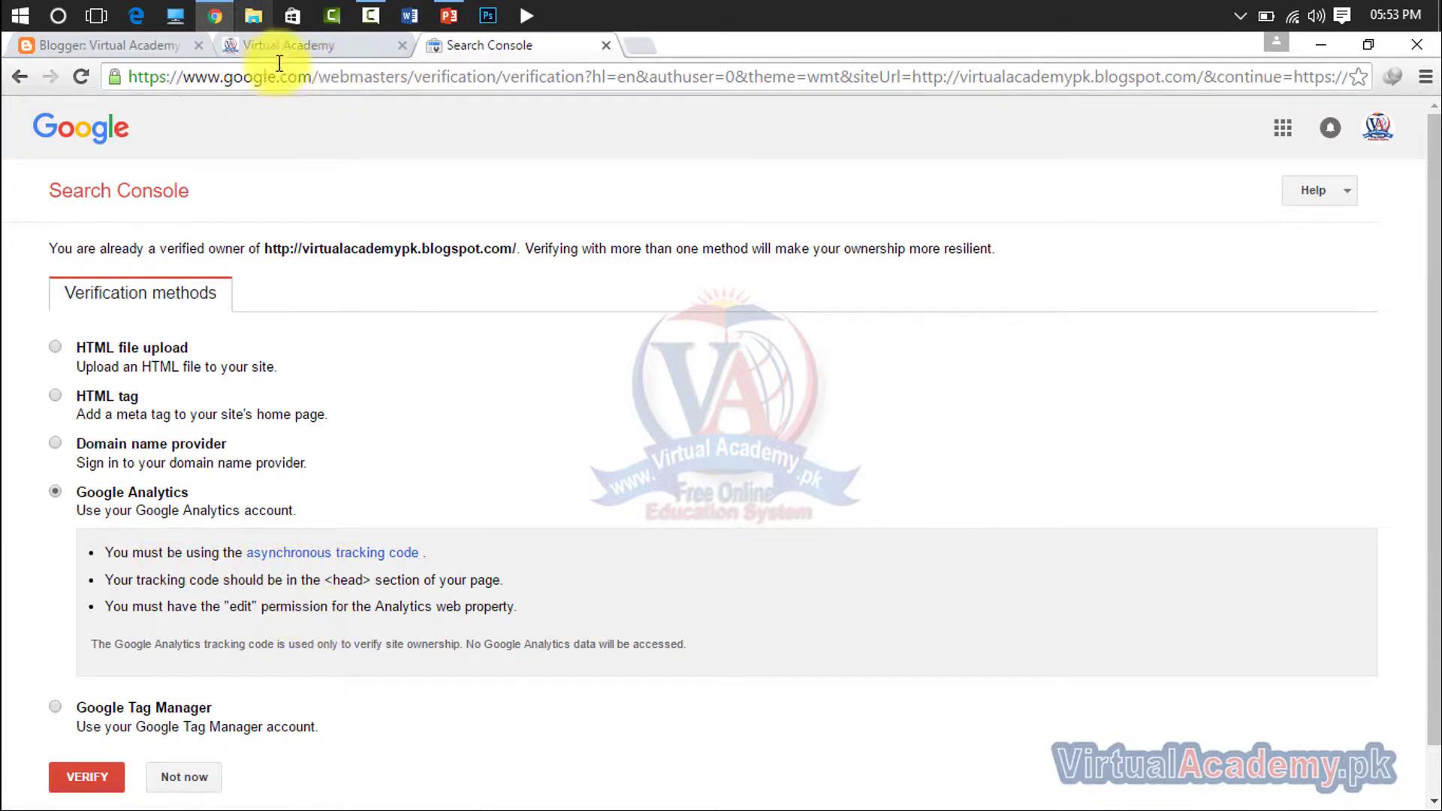
Switch to Blogger, view the Search preferences settings, and look for the Analytics Web Property ID field in the Other settings
click(116, 46)
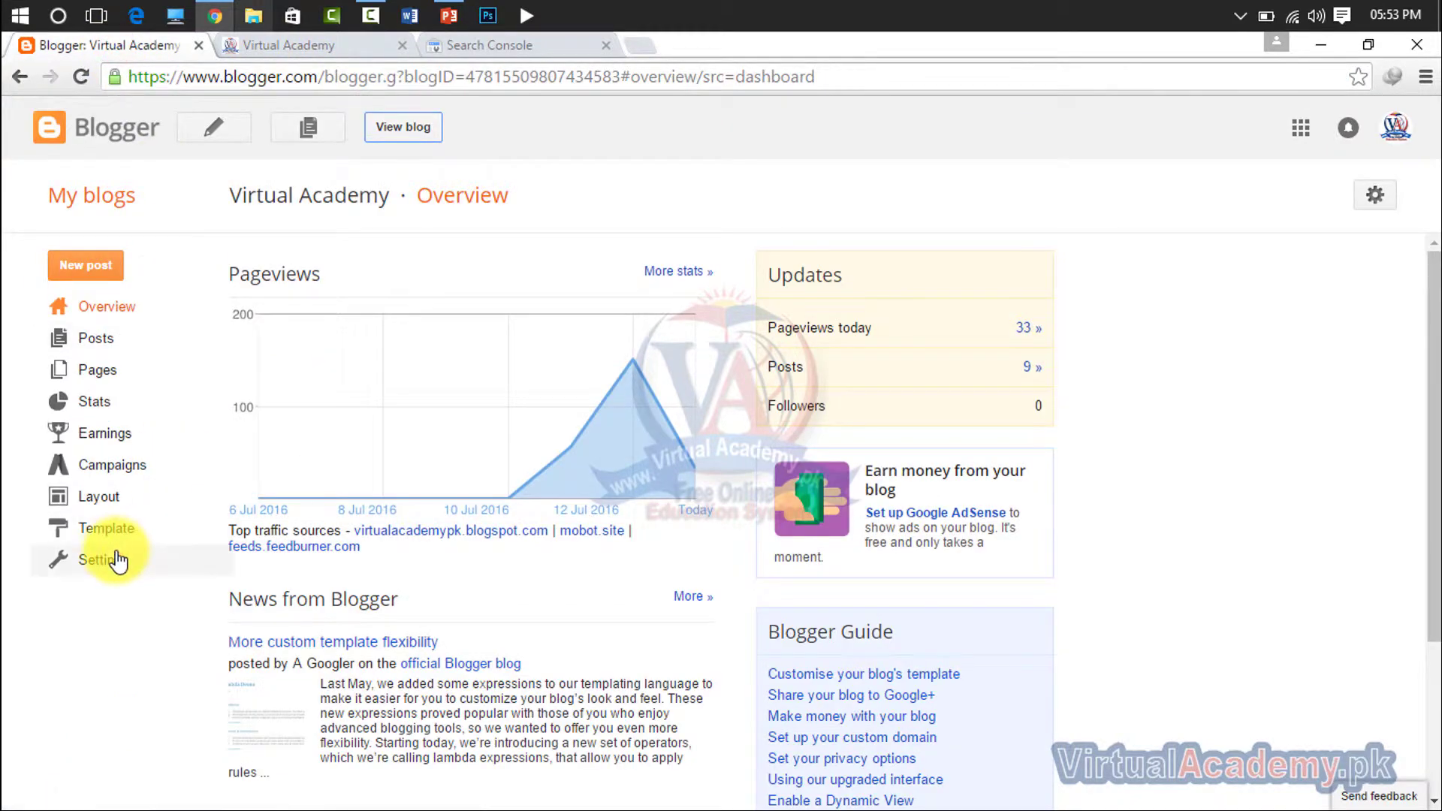
click(117, 559)
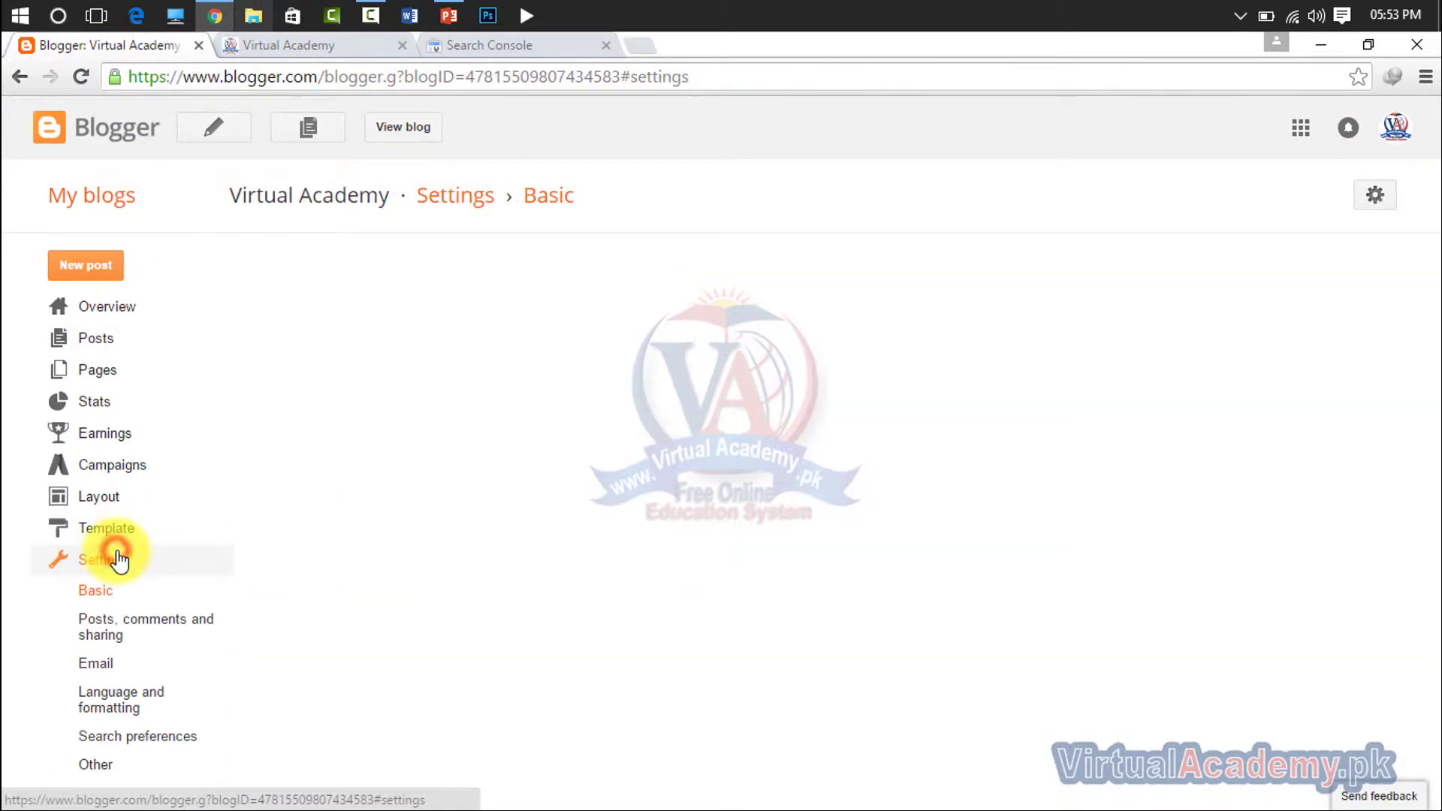
click(122, 742)
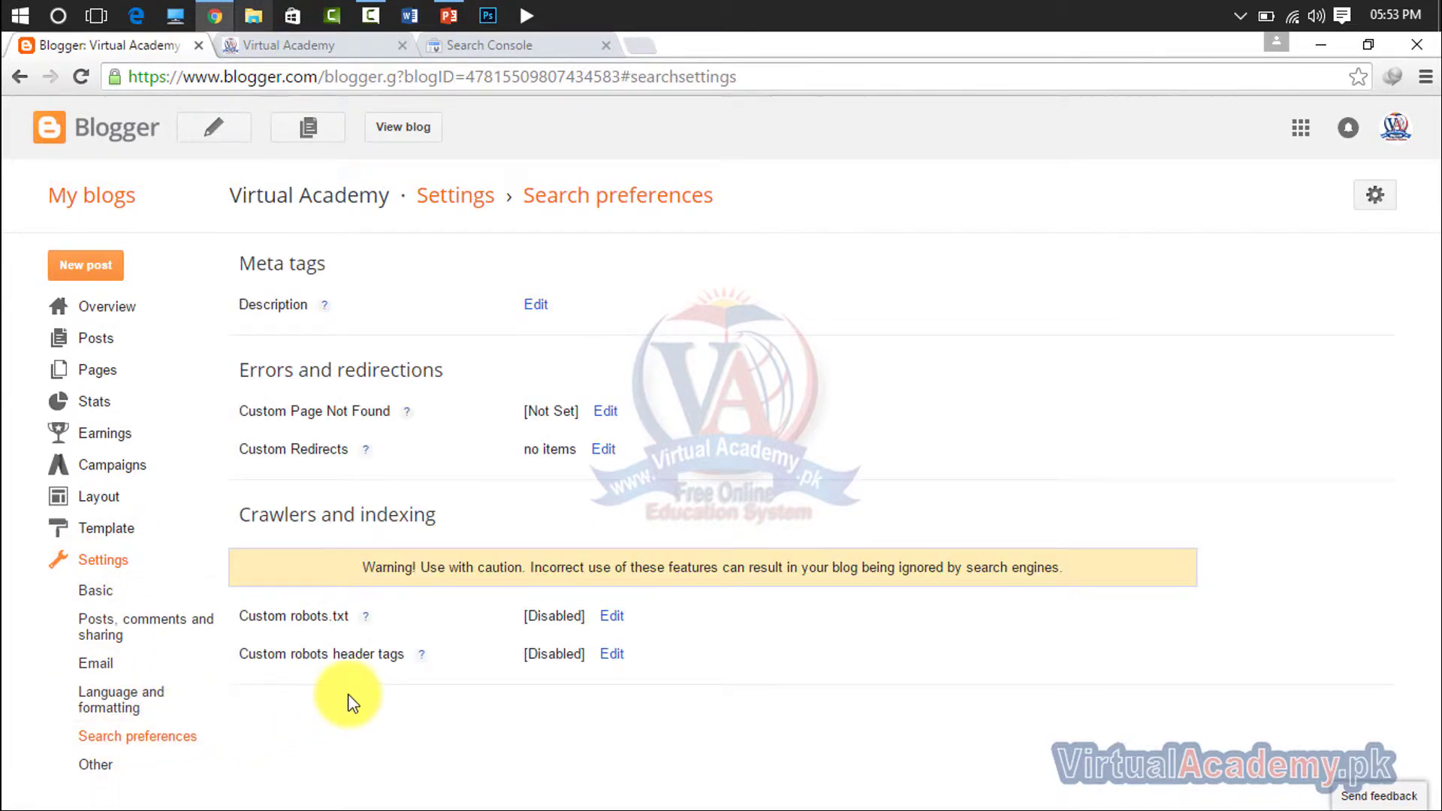
click(101, 766)
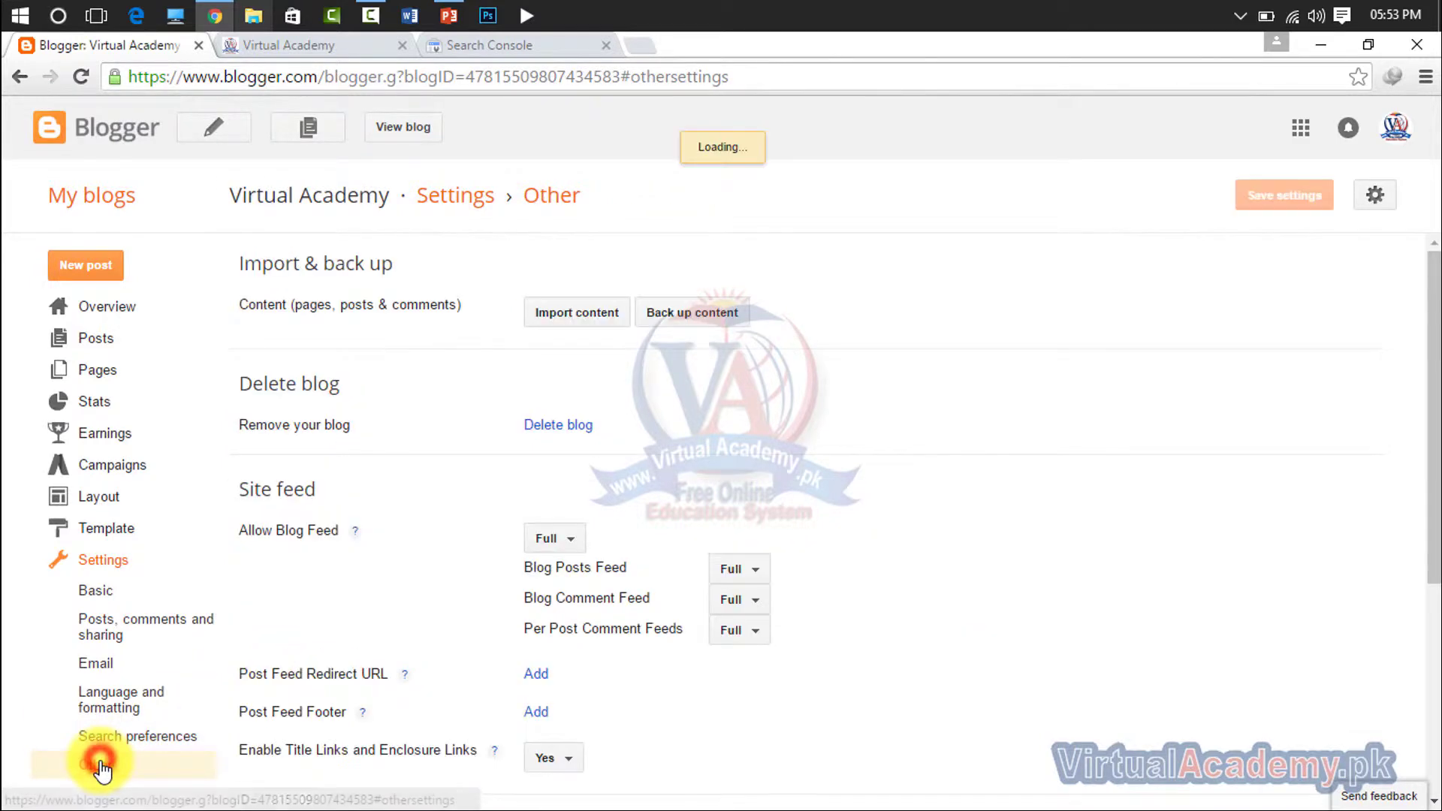
scroll(342, 639, down, 3)
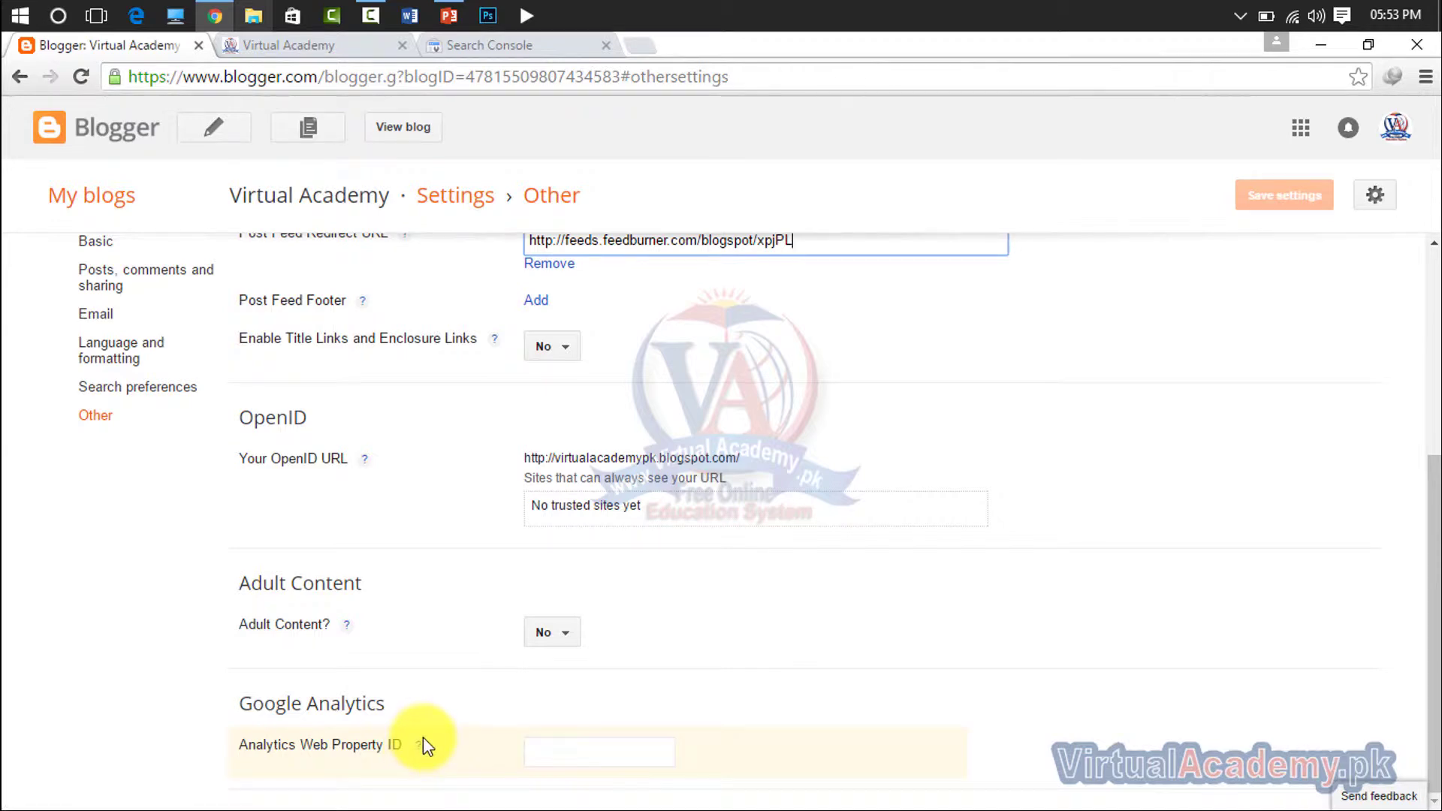
scroll(422, 737, up, 5)
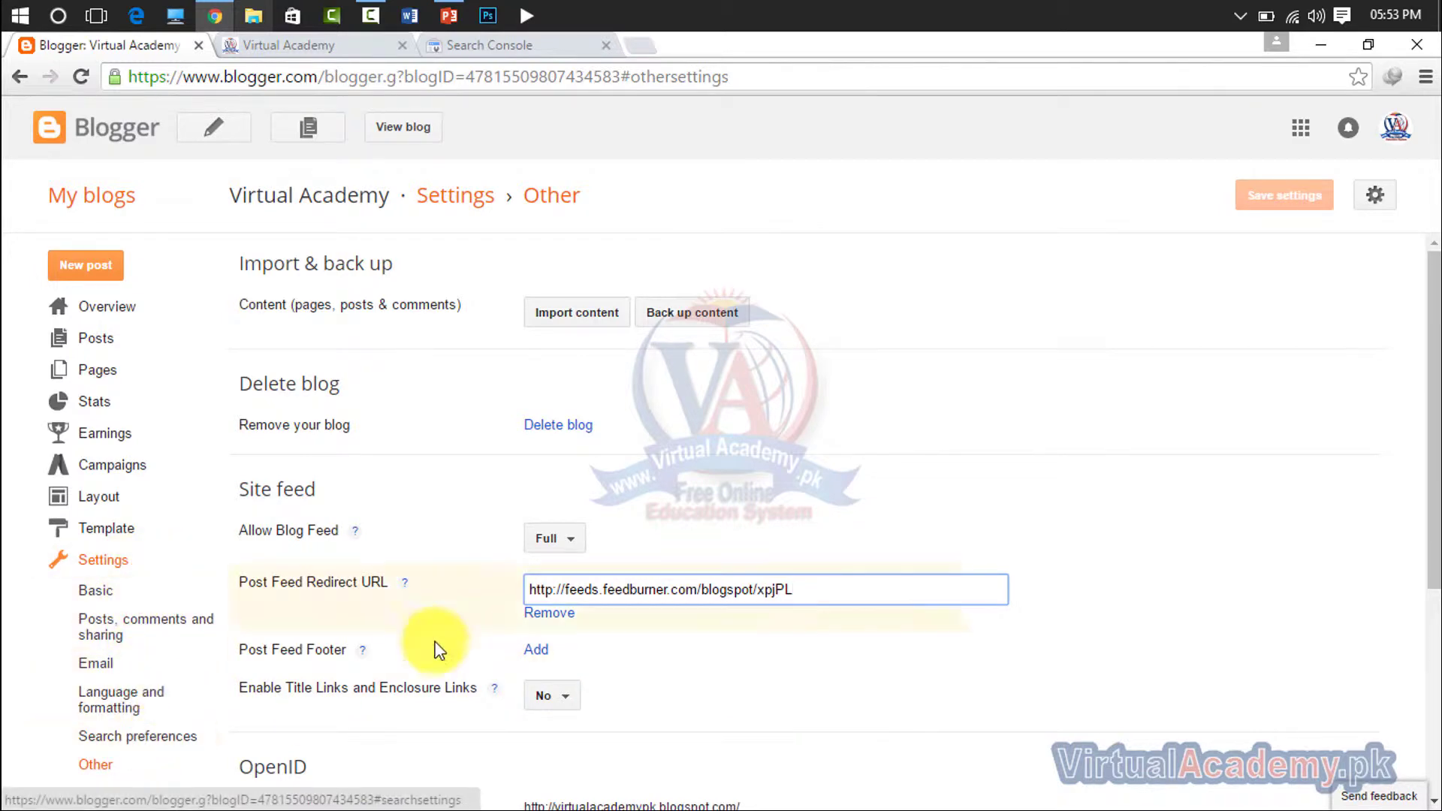
scroll(571, 623, down, 5)
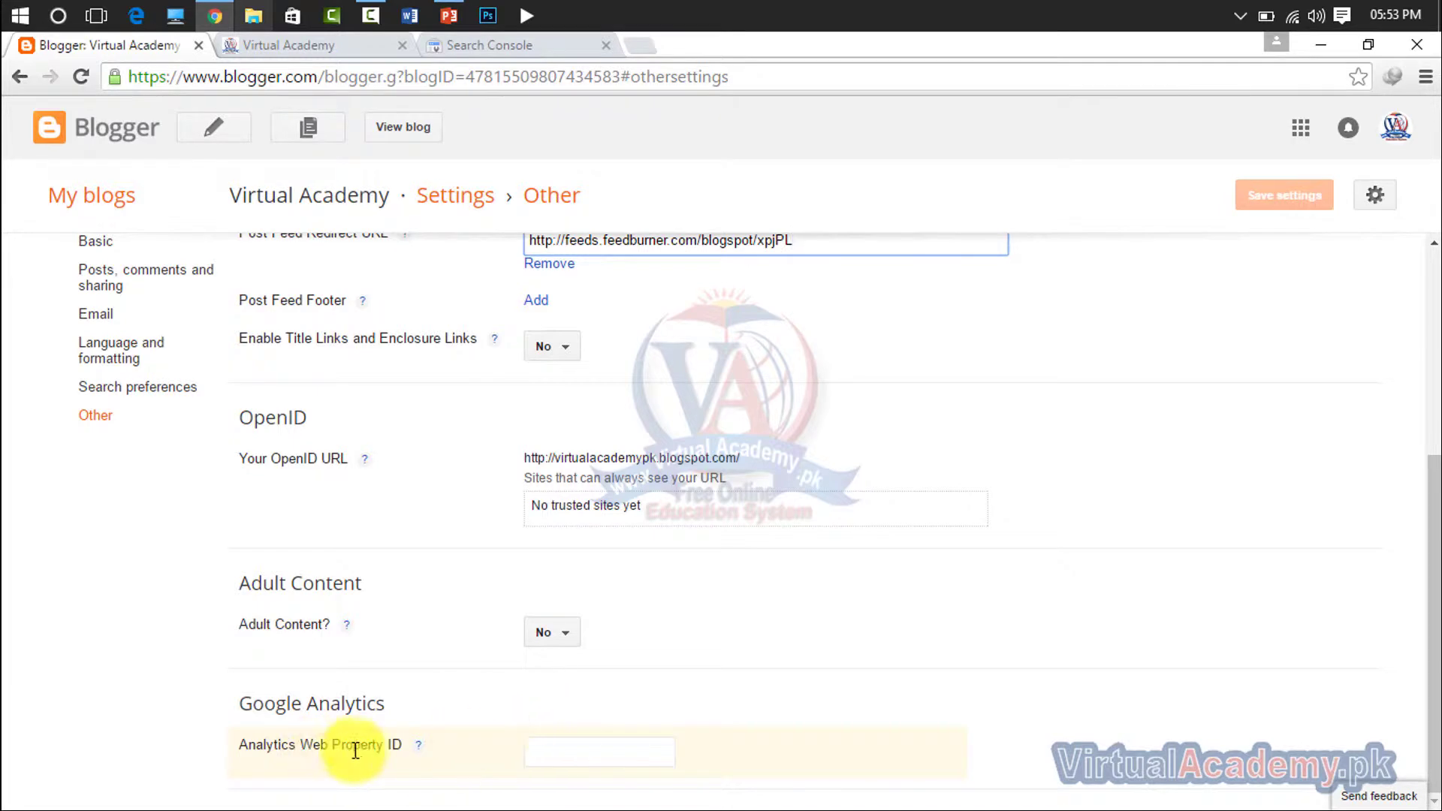
scroll(449, 766, up, 5)
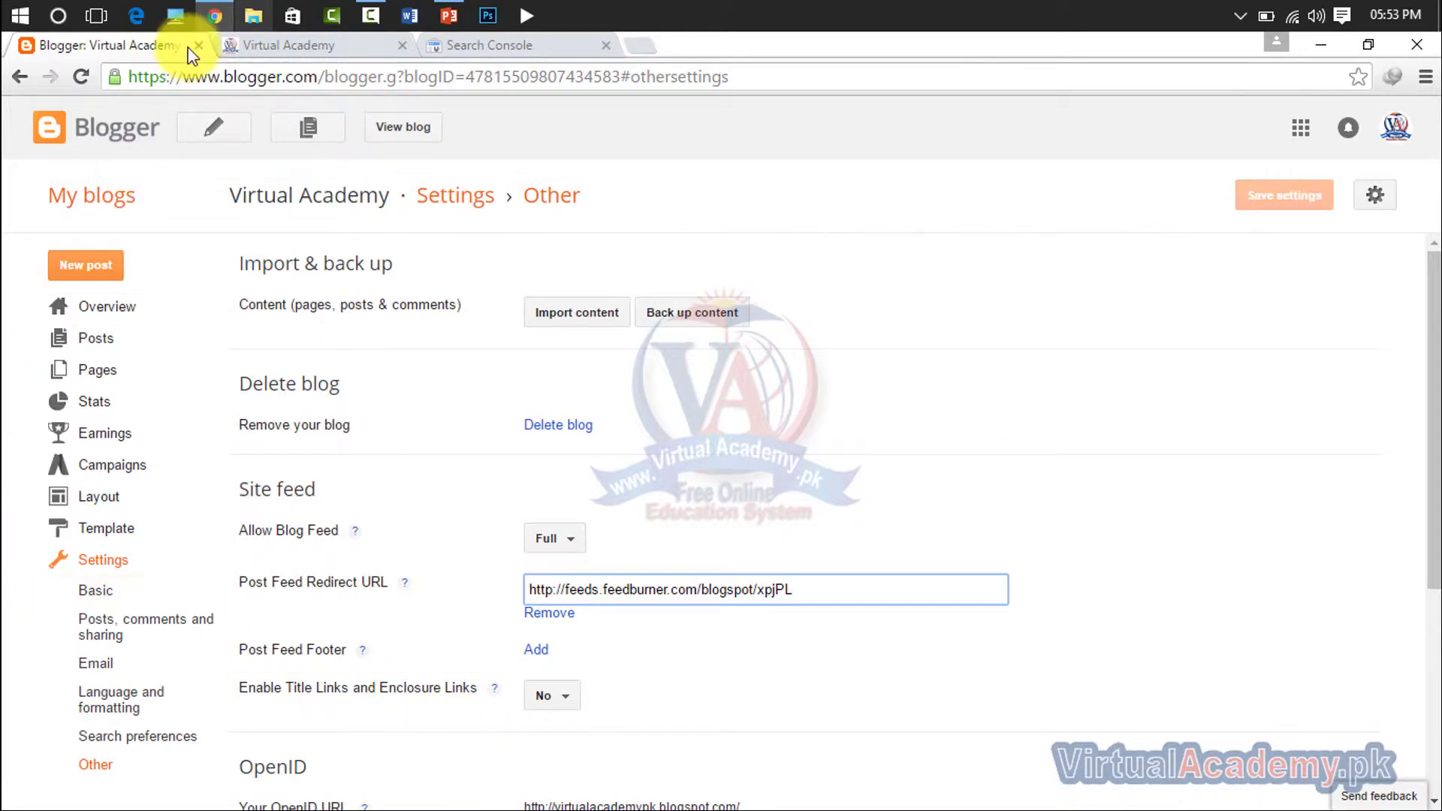
Return to Search Console and show the requirements of the Google Tag Manager verification method
click(462, 43)
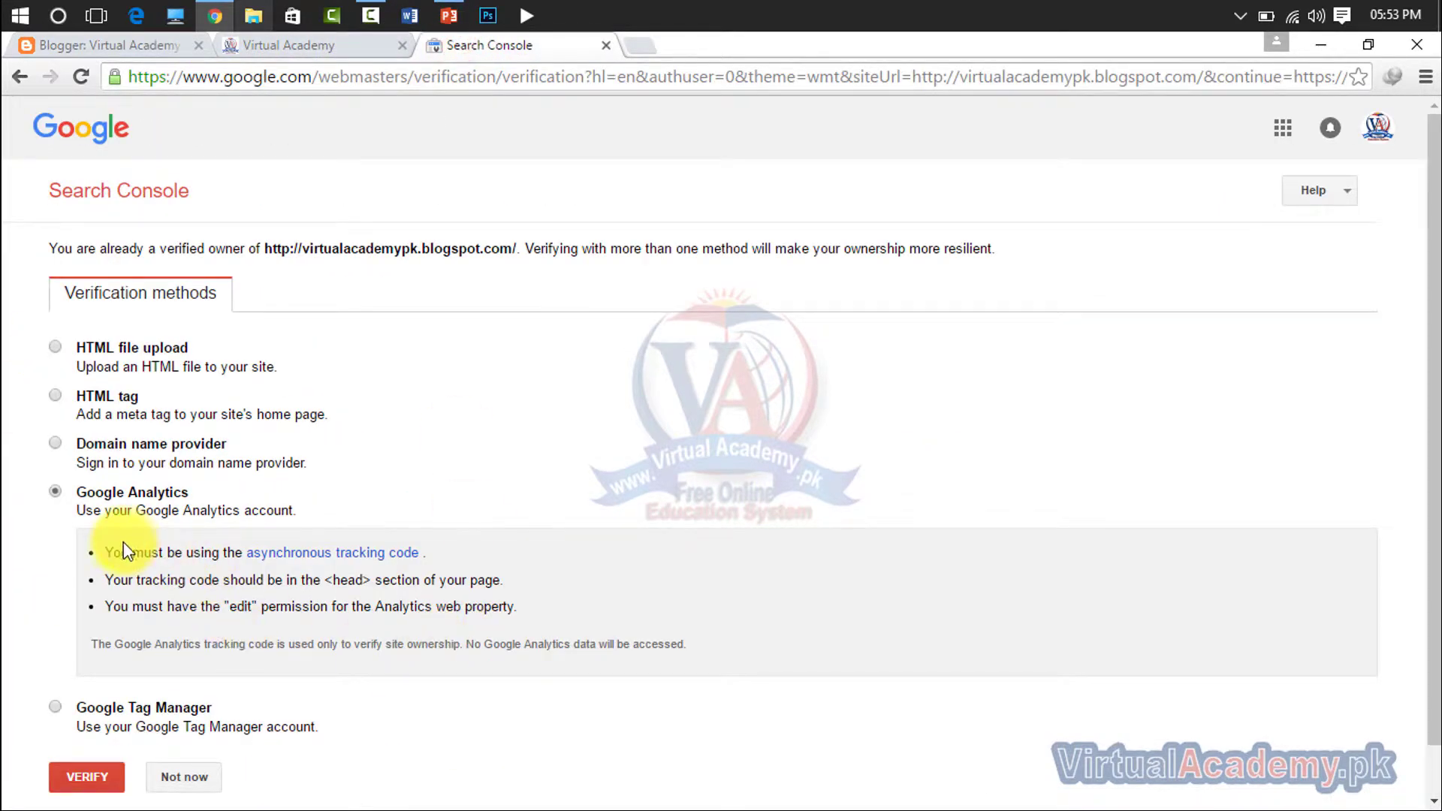
click(103, 709)
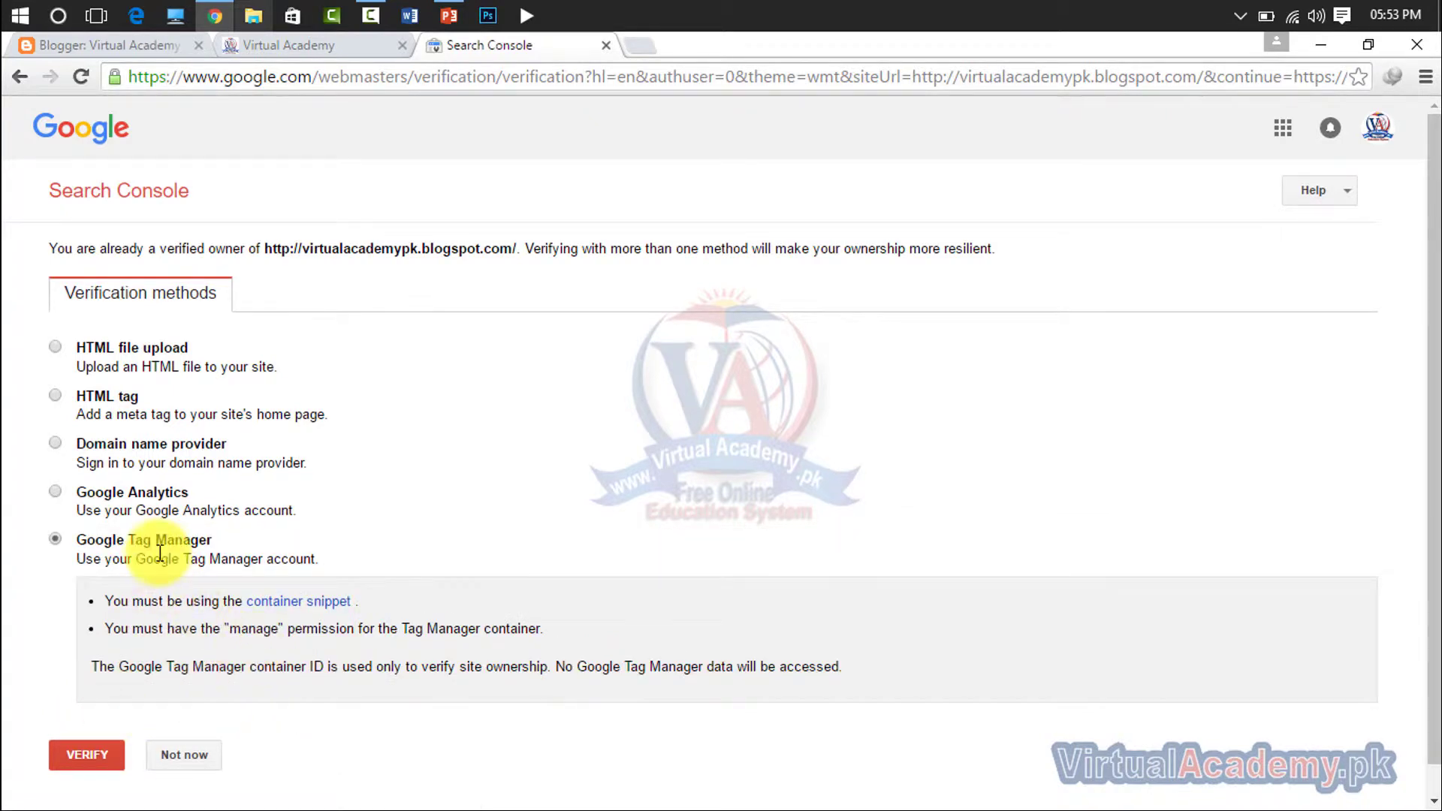
Choose HTML tag as the verification method and copy the complete google-site-verification meta tag
click(94, 402)
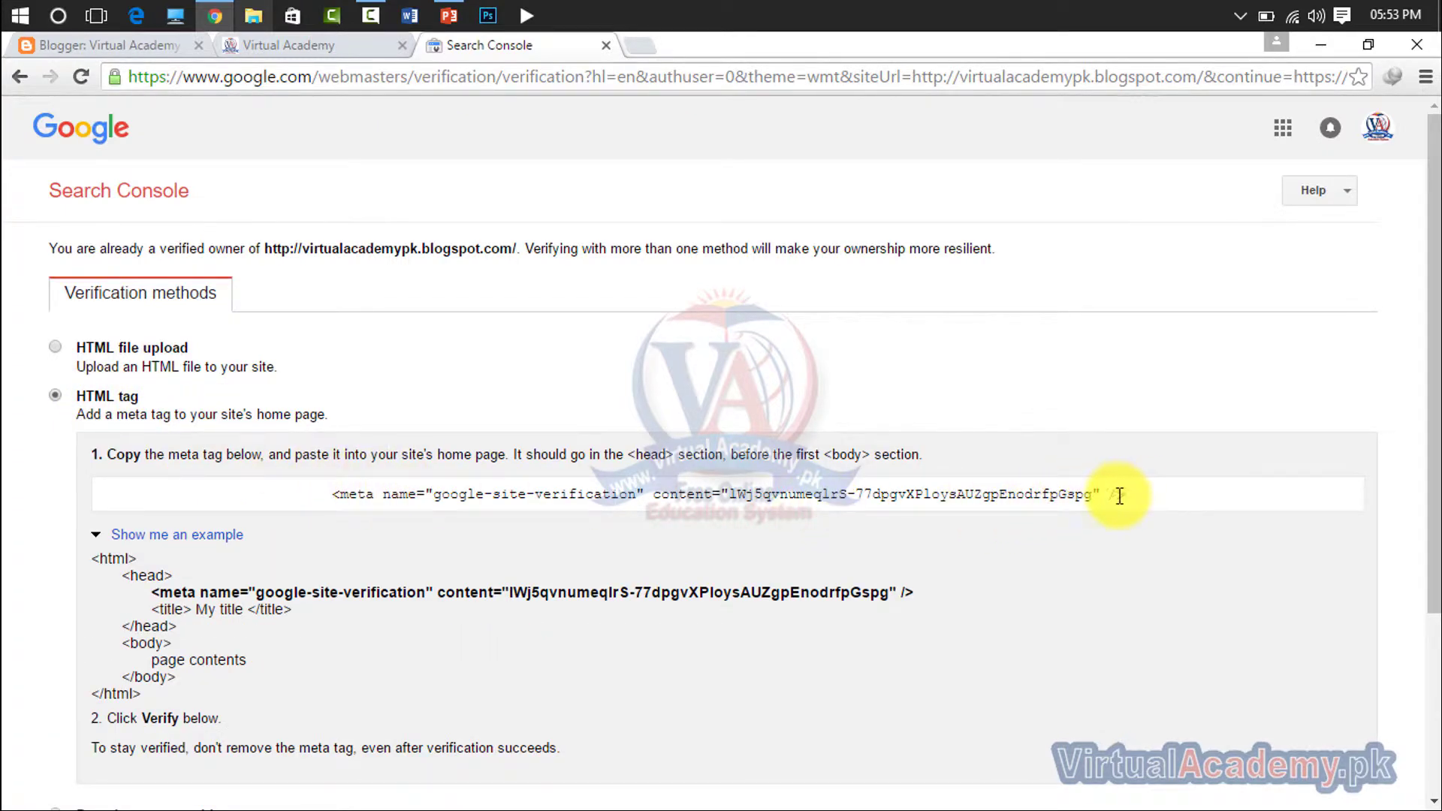
drag(1122, 495, 329, 499)
key(ctrl+c)
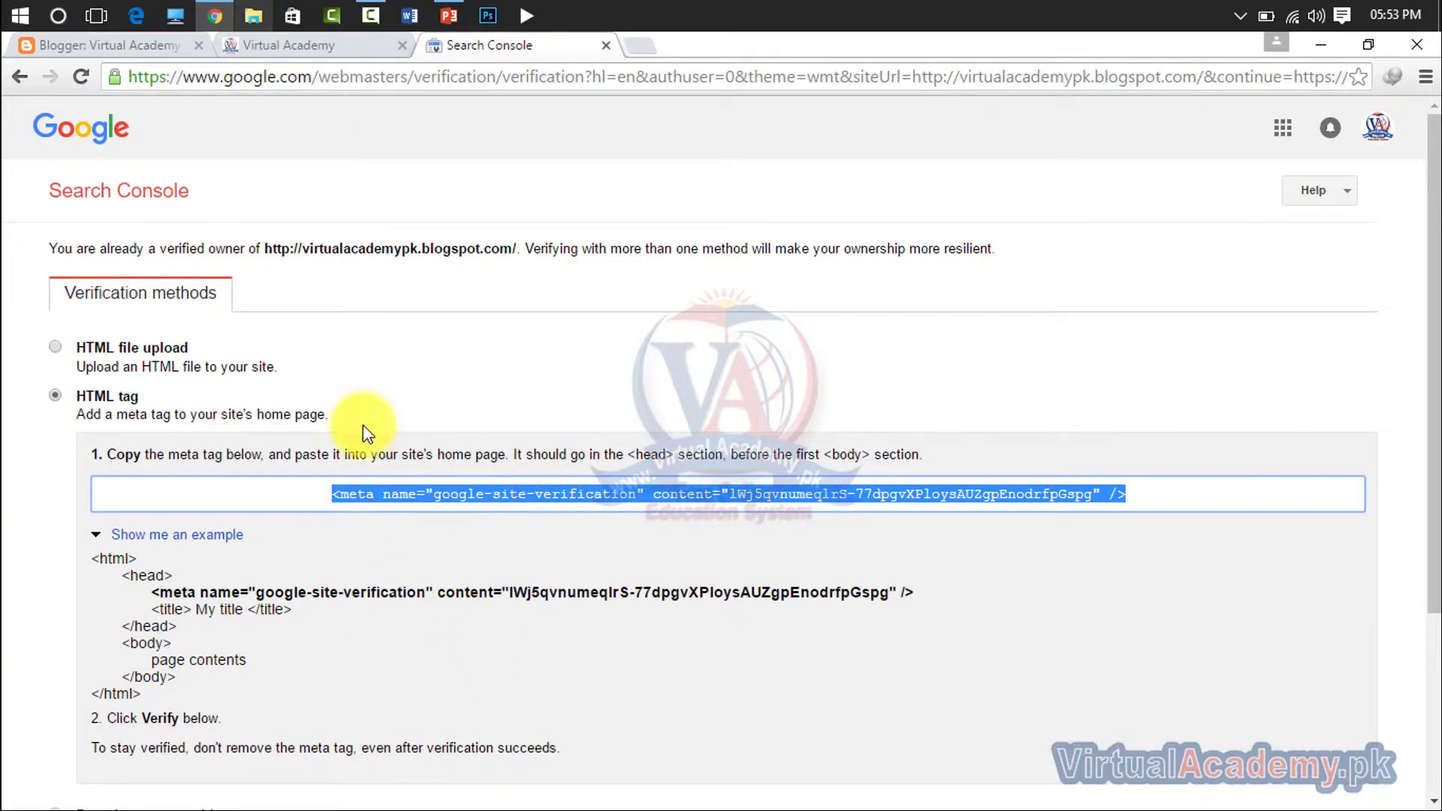
Switch back to Blogger and open the HTML code of the Virtual Academy blog's template for editing
click(126, 52)
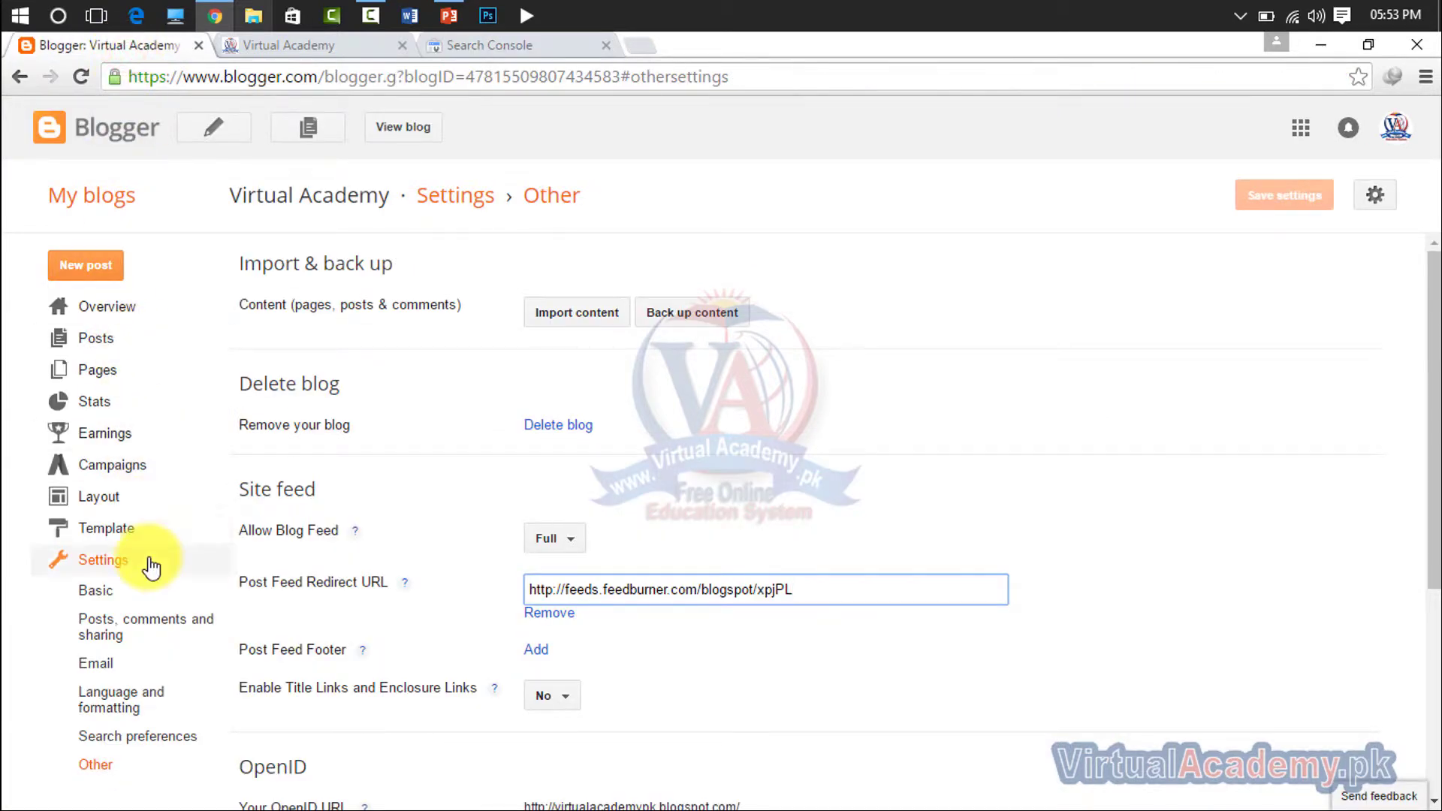
click(109, 535)
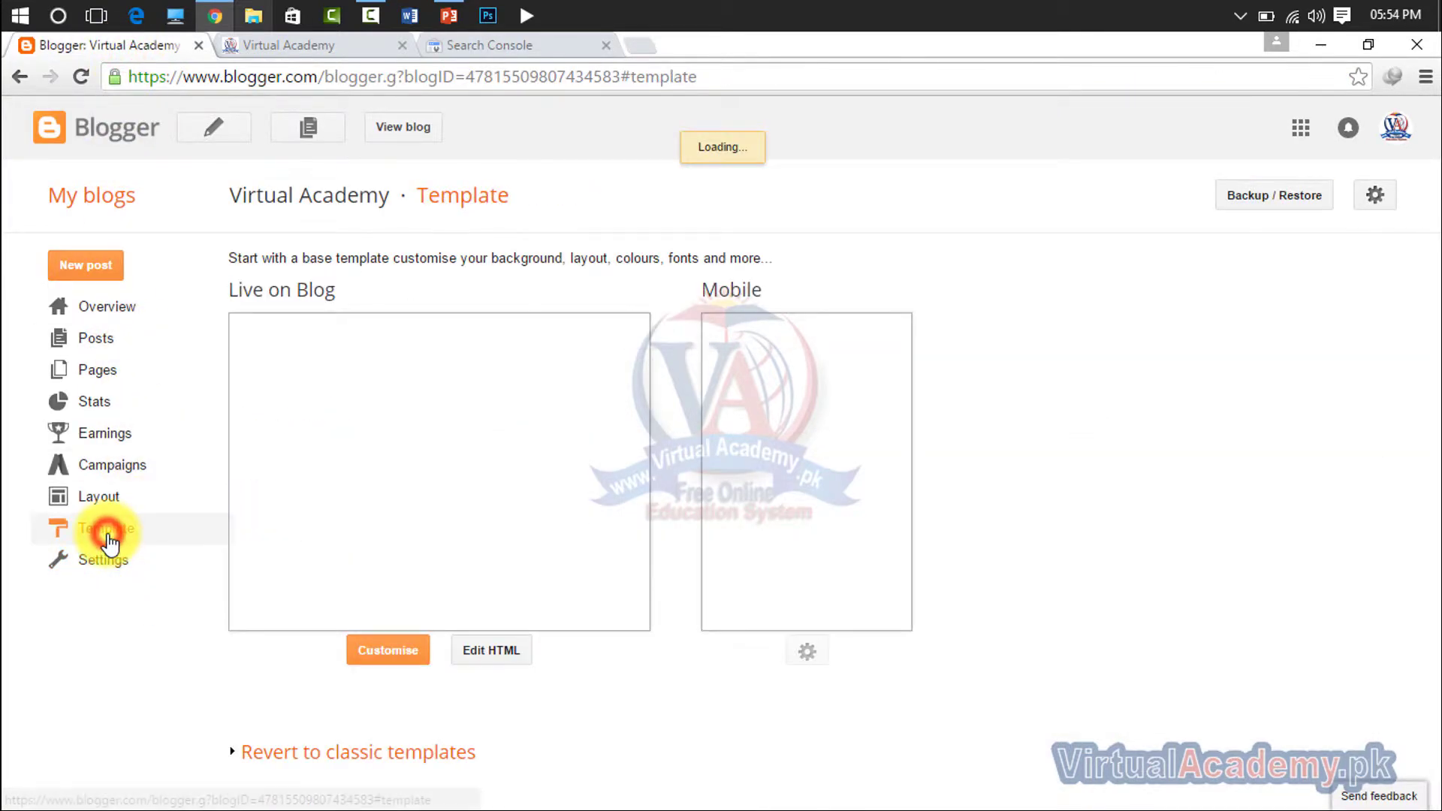
click(485, 652)
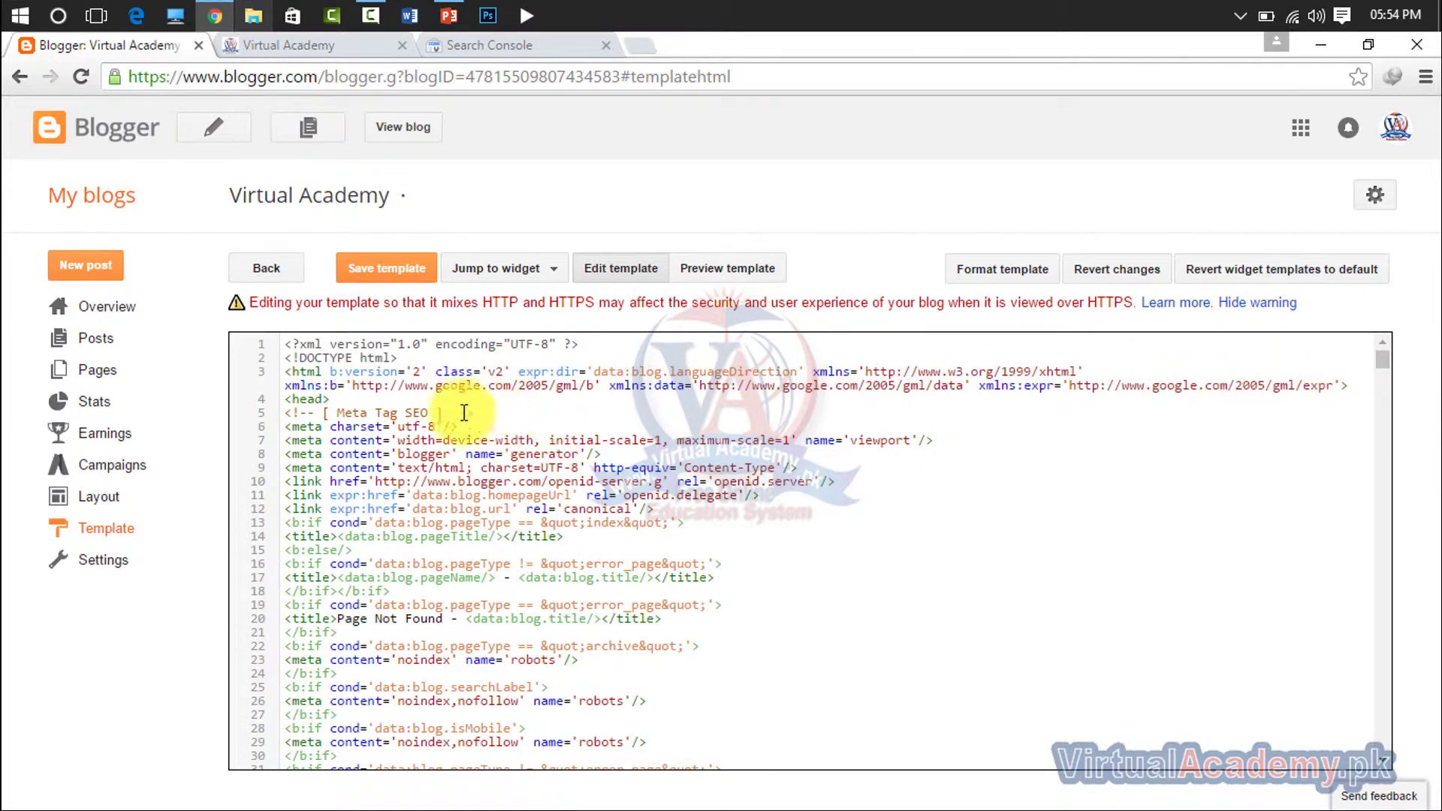
Insert an empty line below the opening <head> tag and another below the Meta Tag SEO comment
click(332, 398)
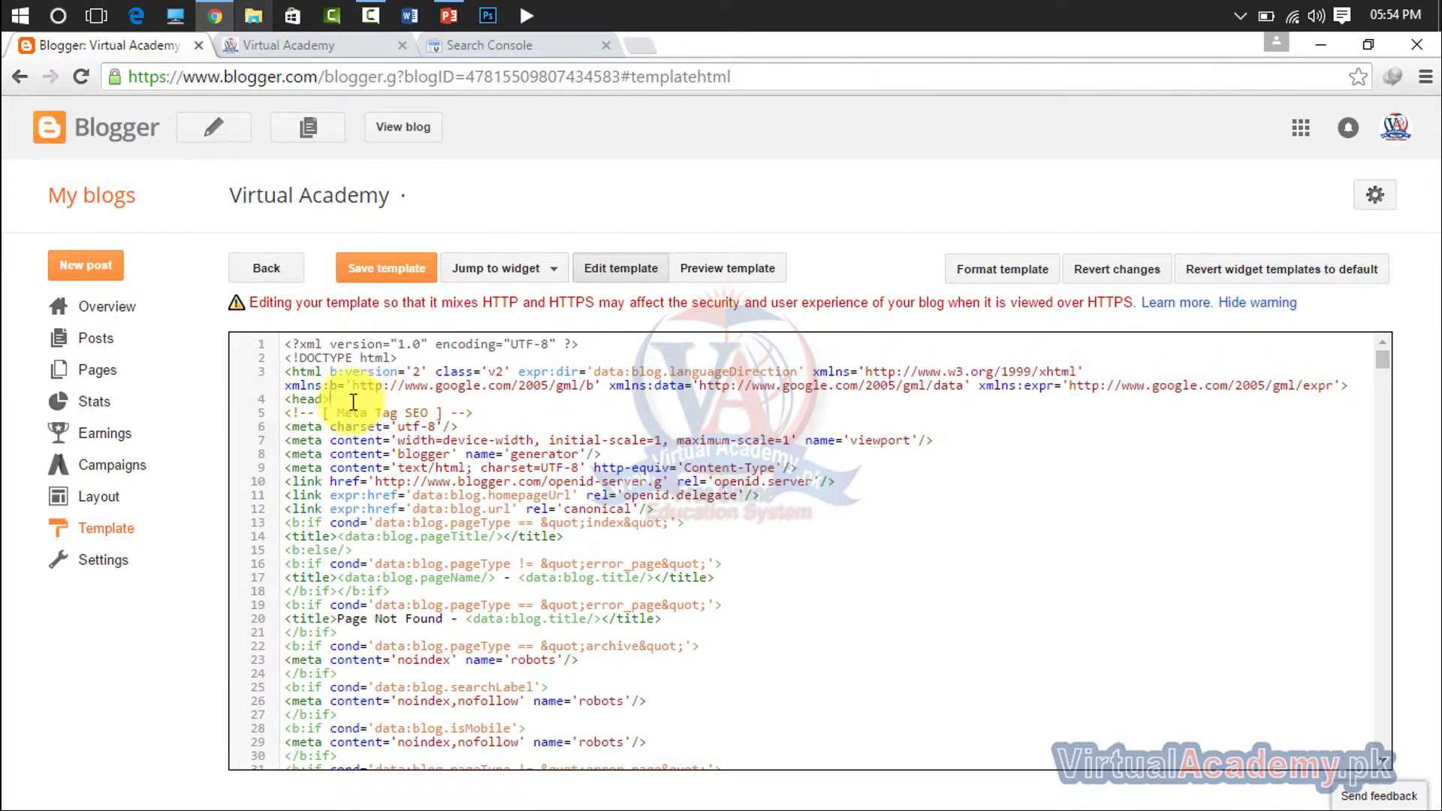
key(Return)
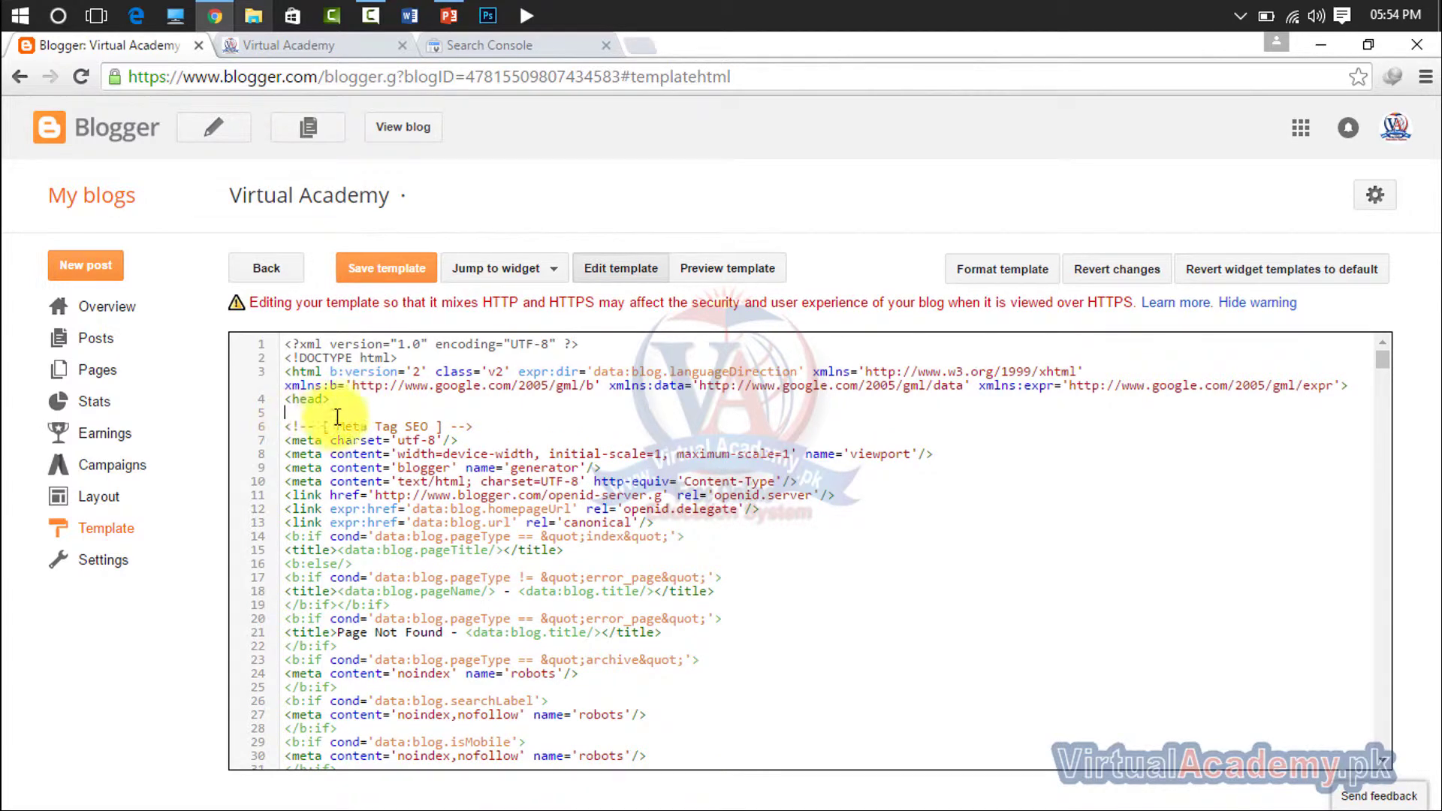
click(499, 434)
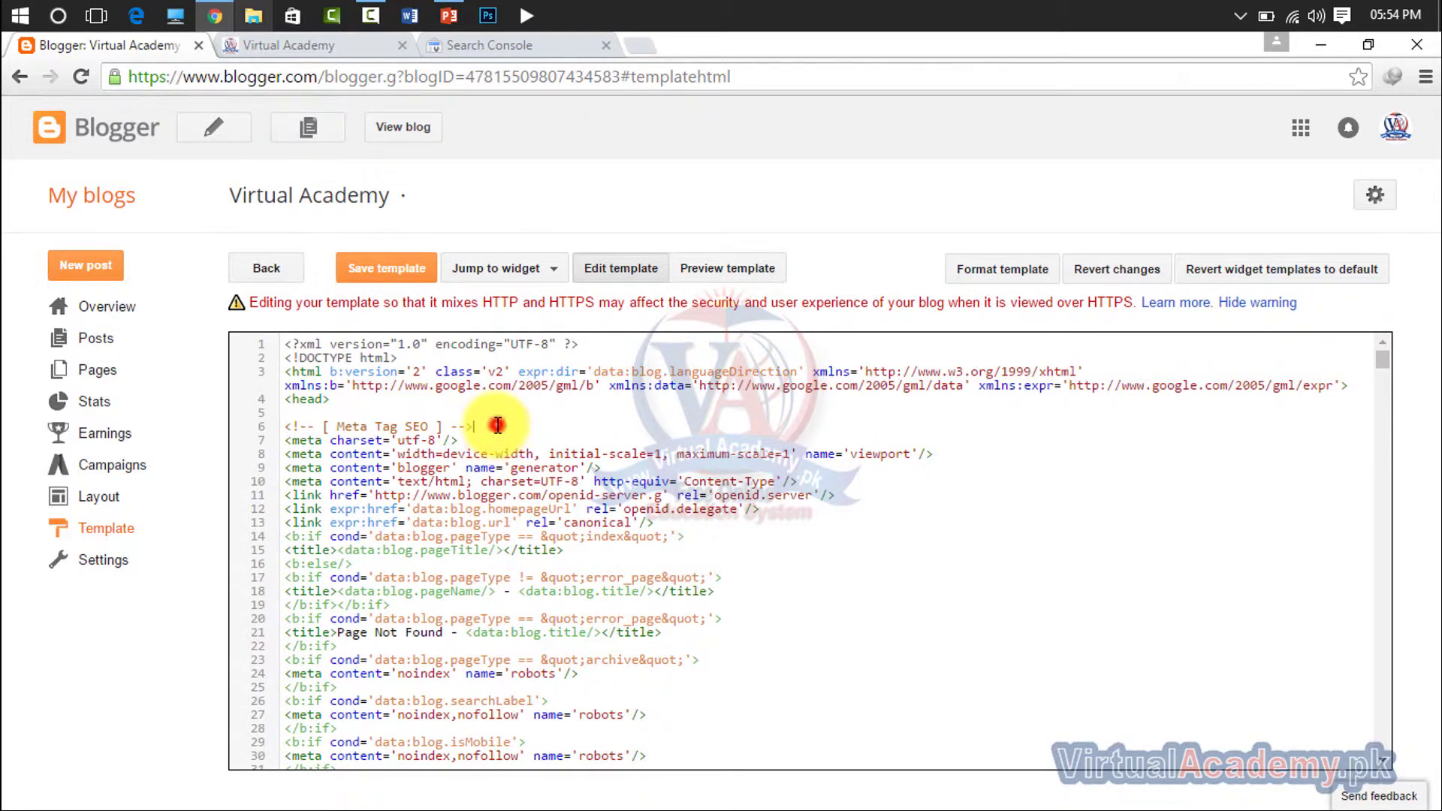
key(Return)
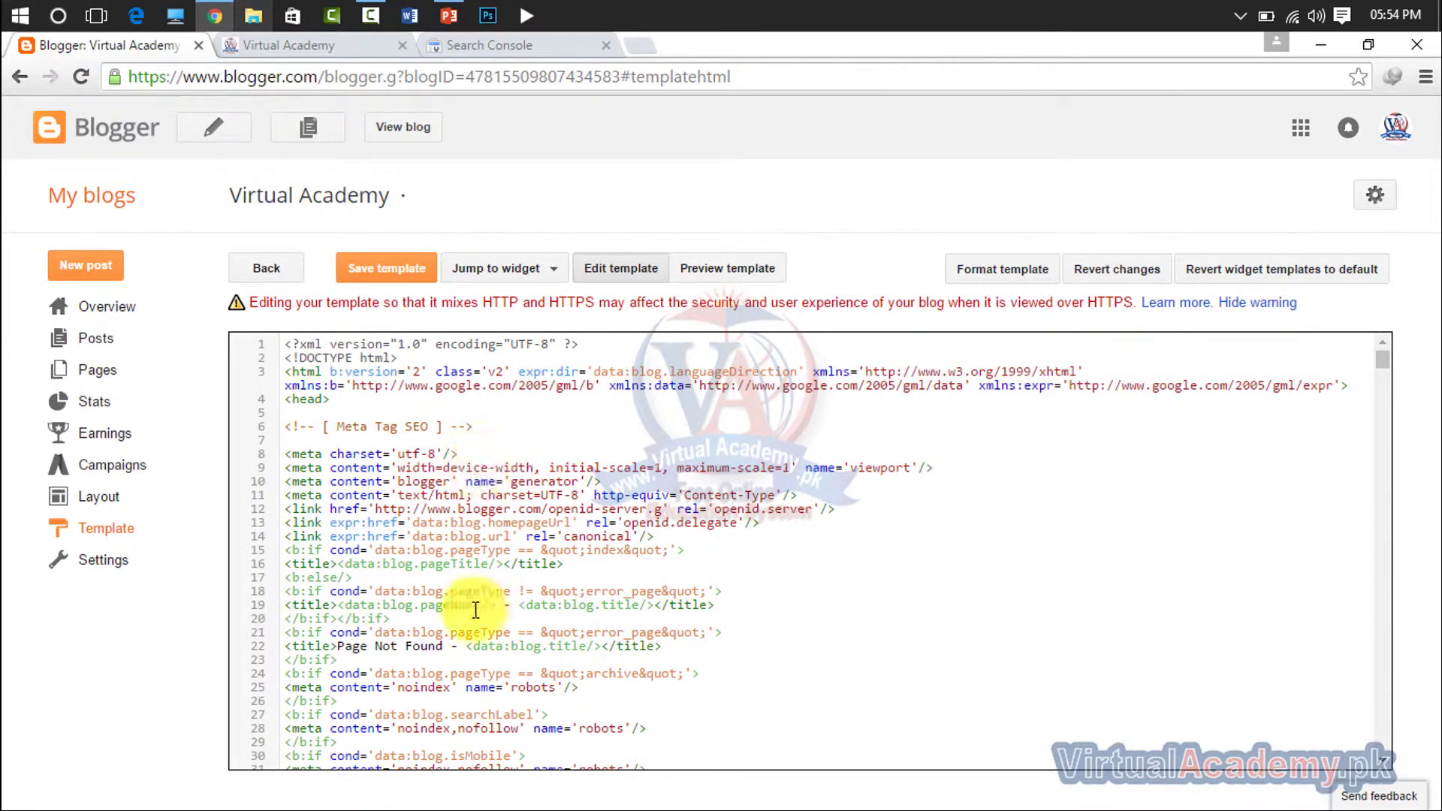
Look through the template code from the meta tags in the head down to the CSS section
scroll(480, 594, down, 5)
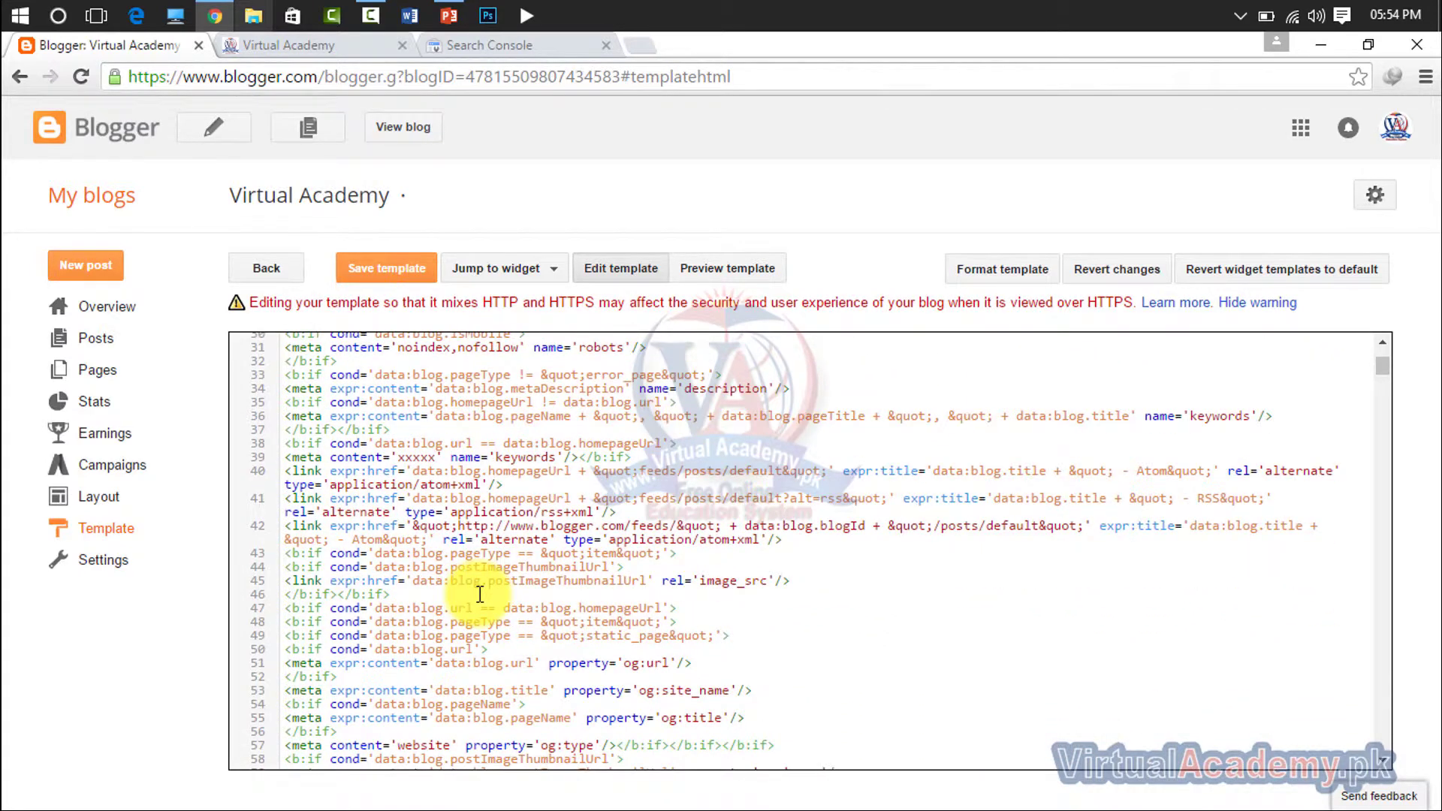
scroll(480, 594, down, 2)
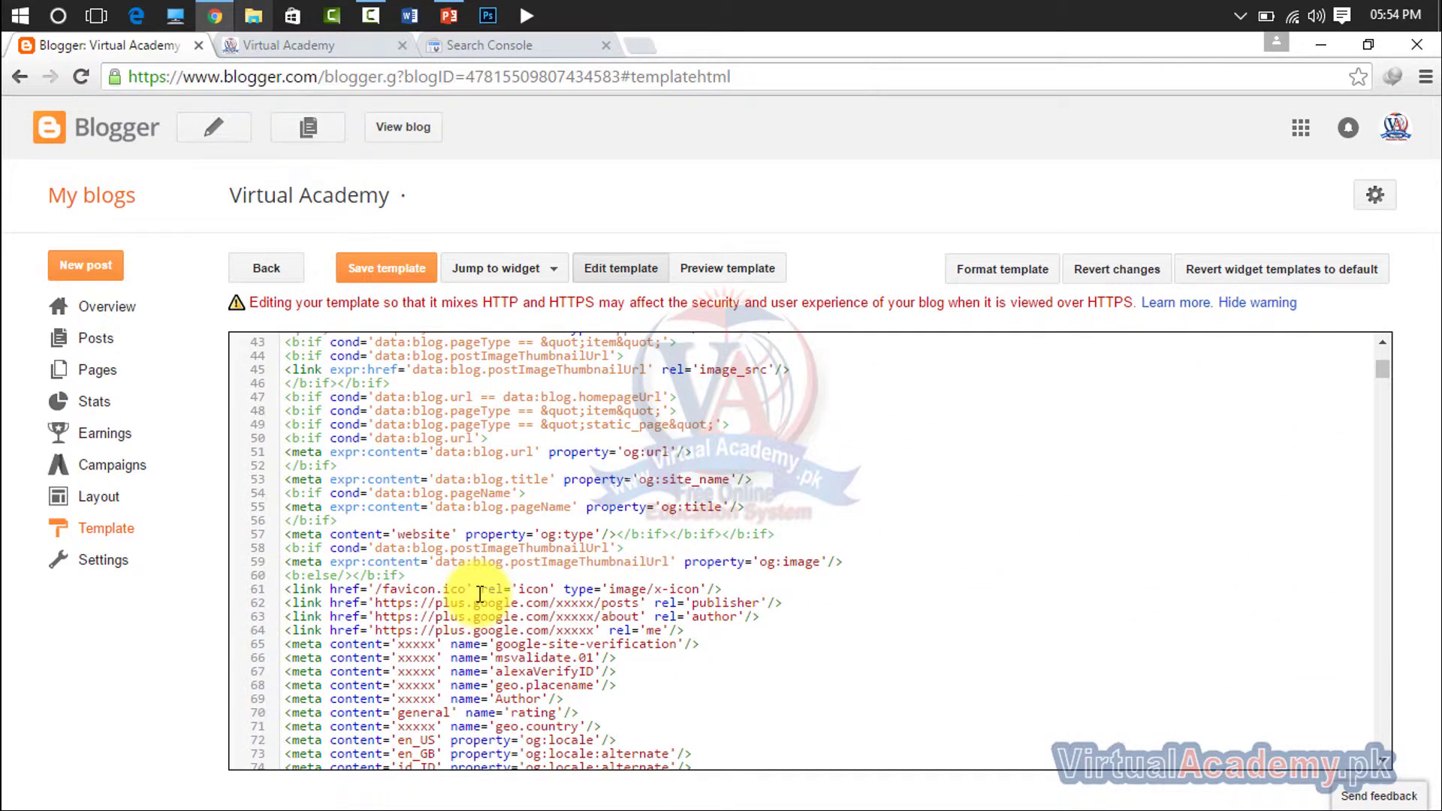
scroll(383, 586, down, 7)
scroll(398, 488, up, 4)
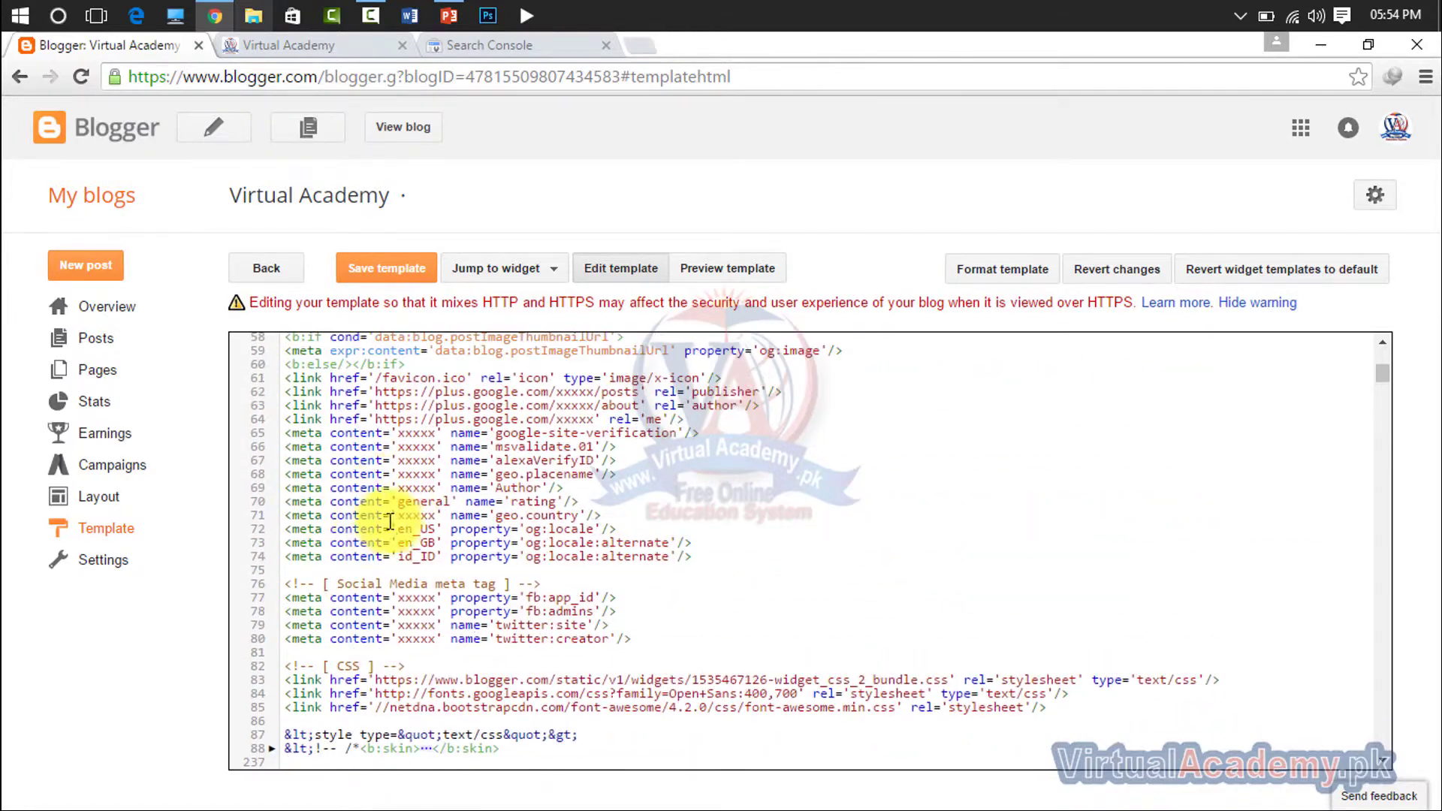
scroll(511, 507, down, 4)
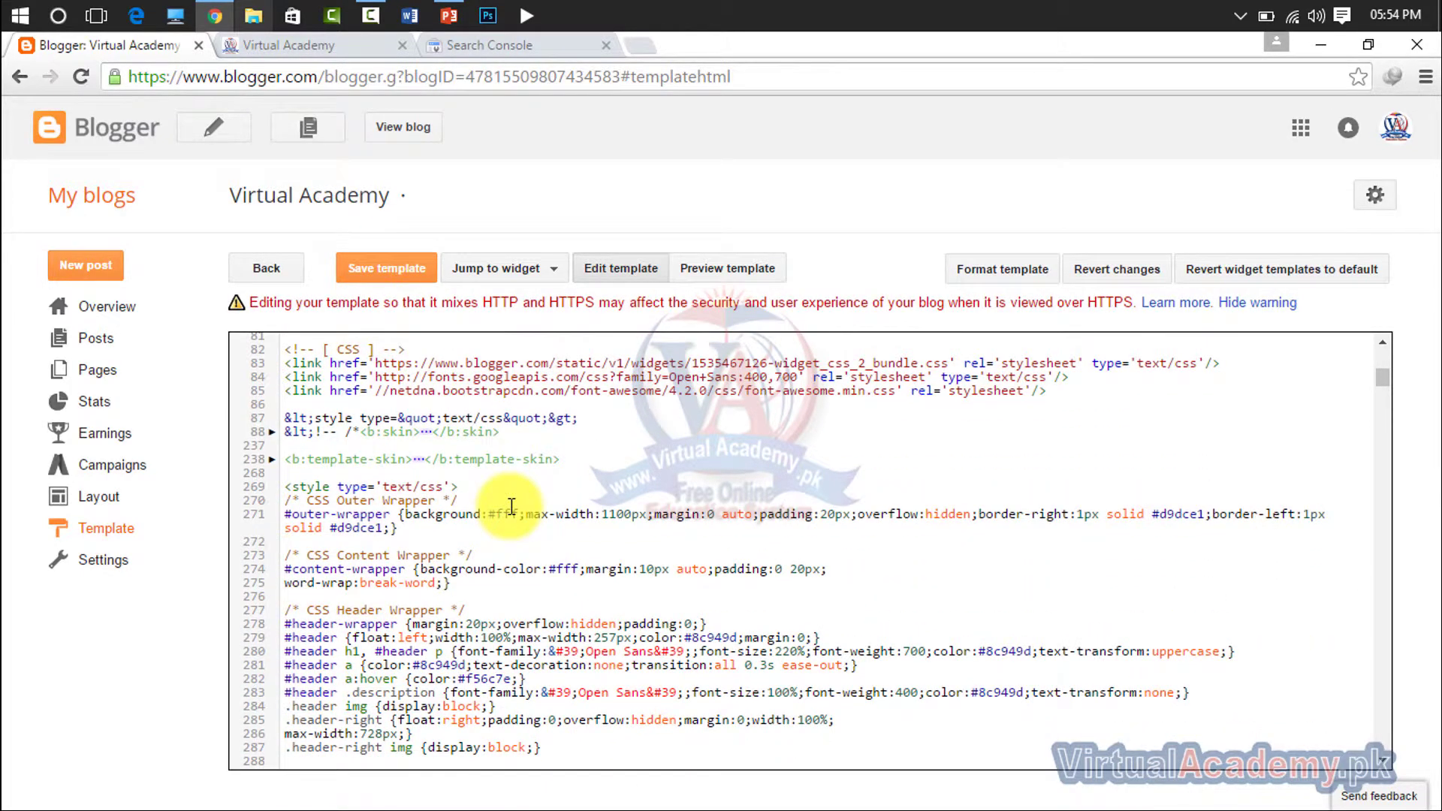
scroll(510, 507, down, 2)
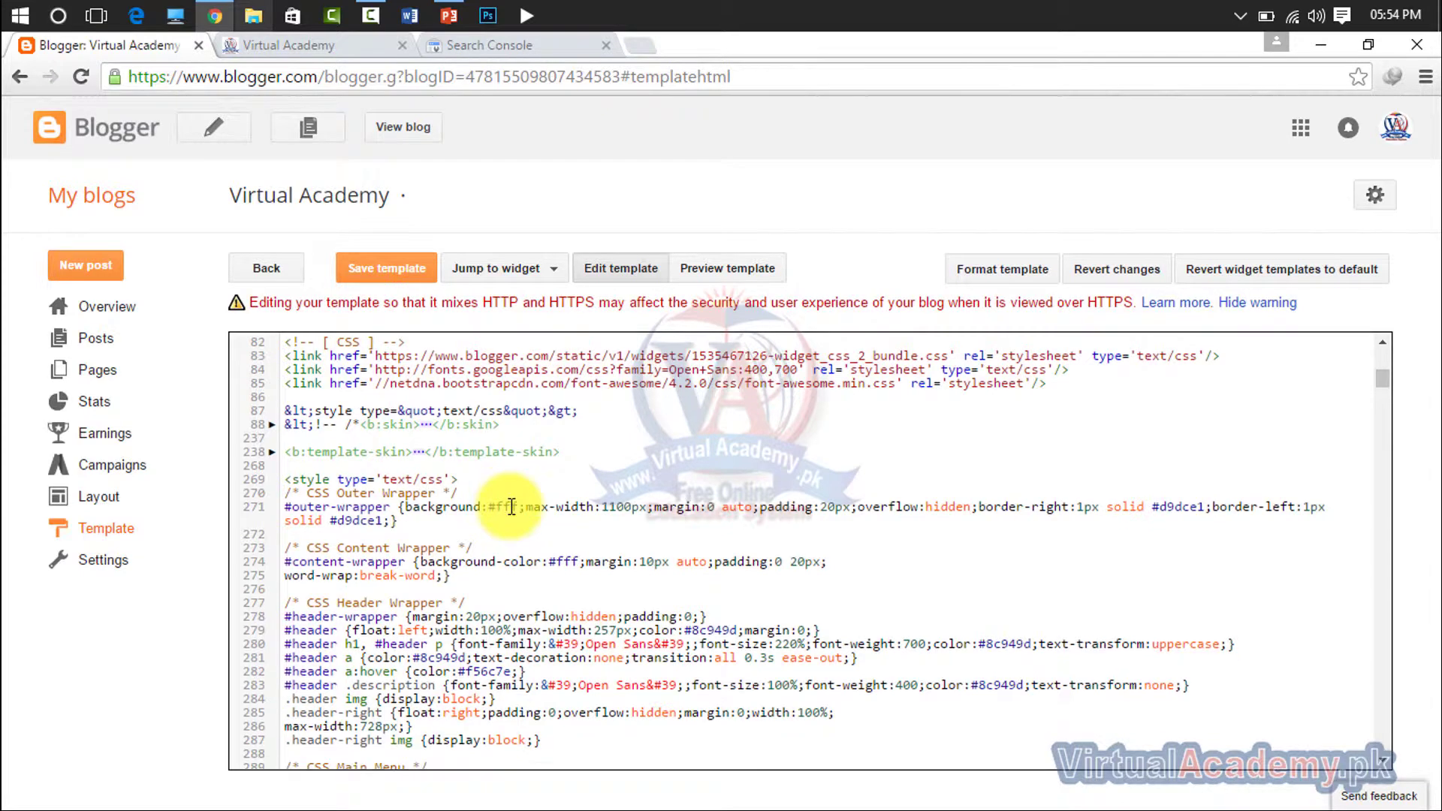
scroll(1249, 356, up, 2)
Search the template code for "</head" to locate the end of the head section
click(1246, 360)
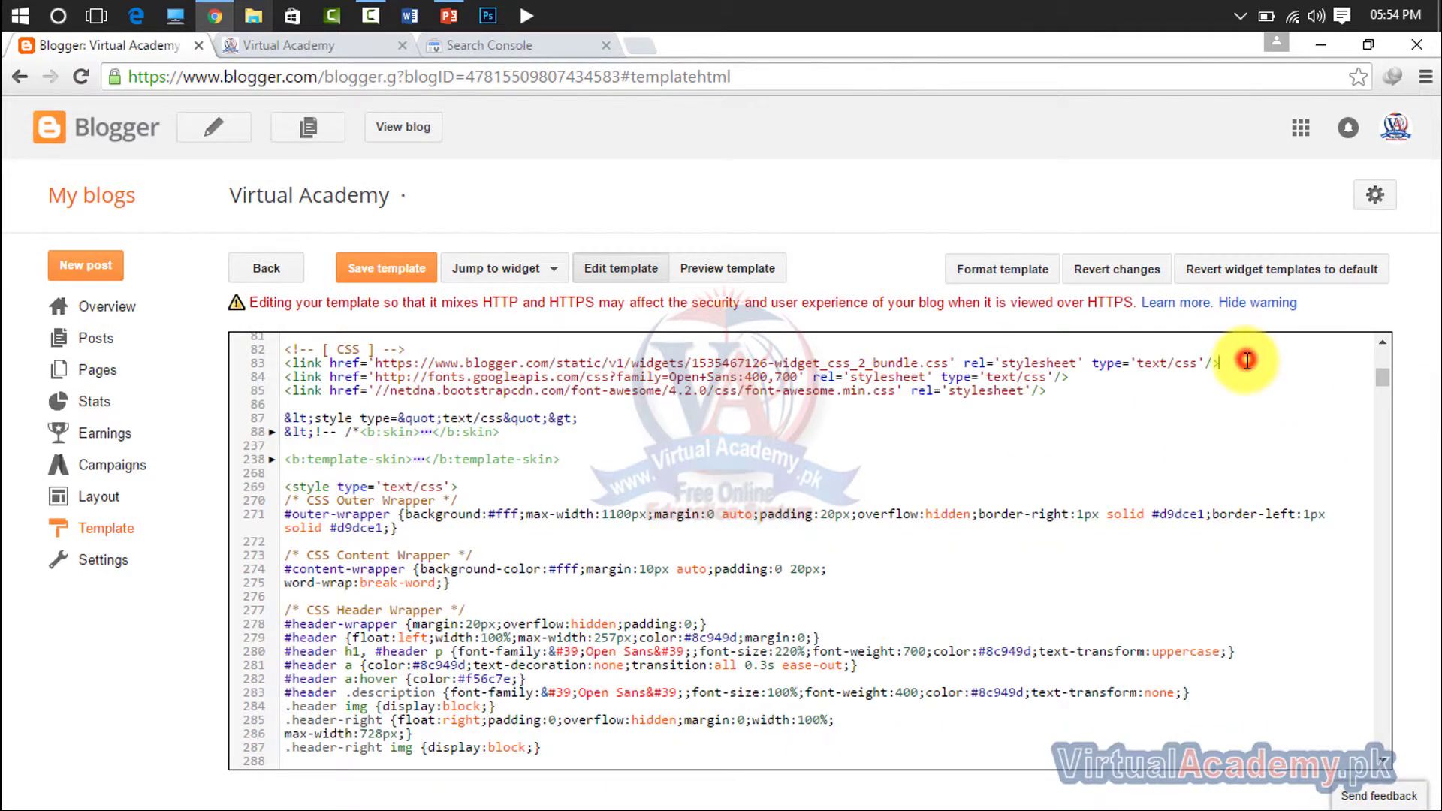
key(ctrl+f)
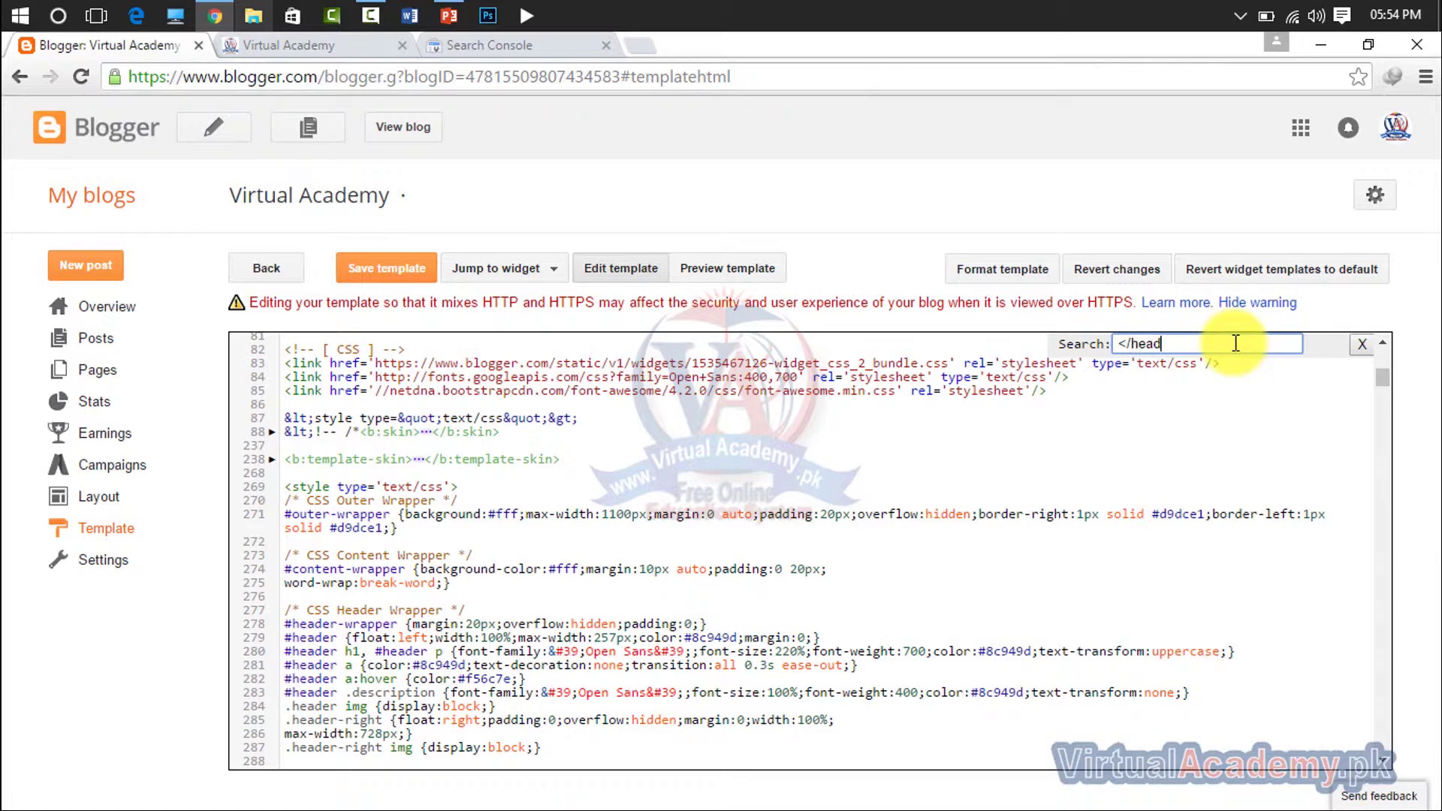
key(Return)
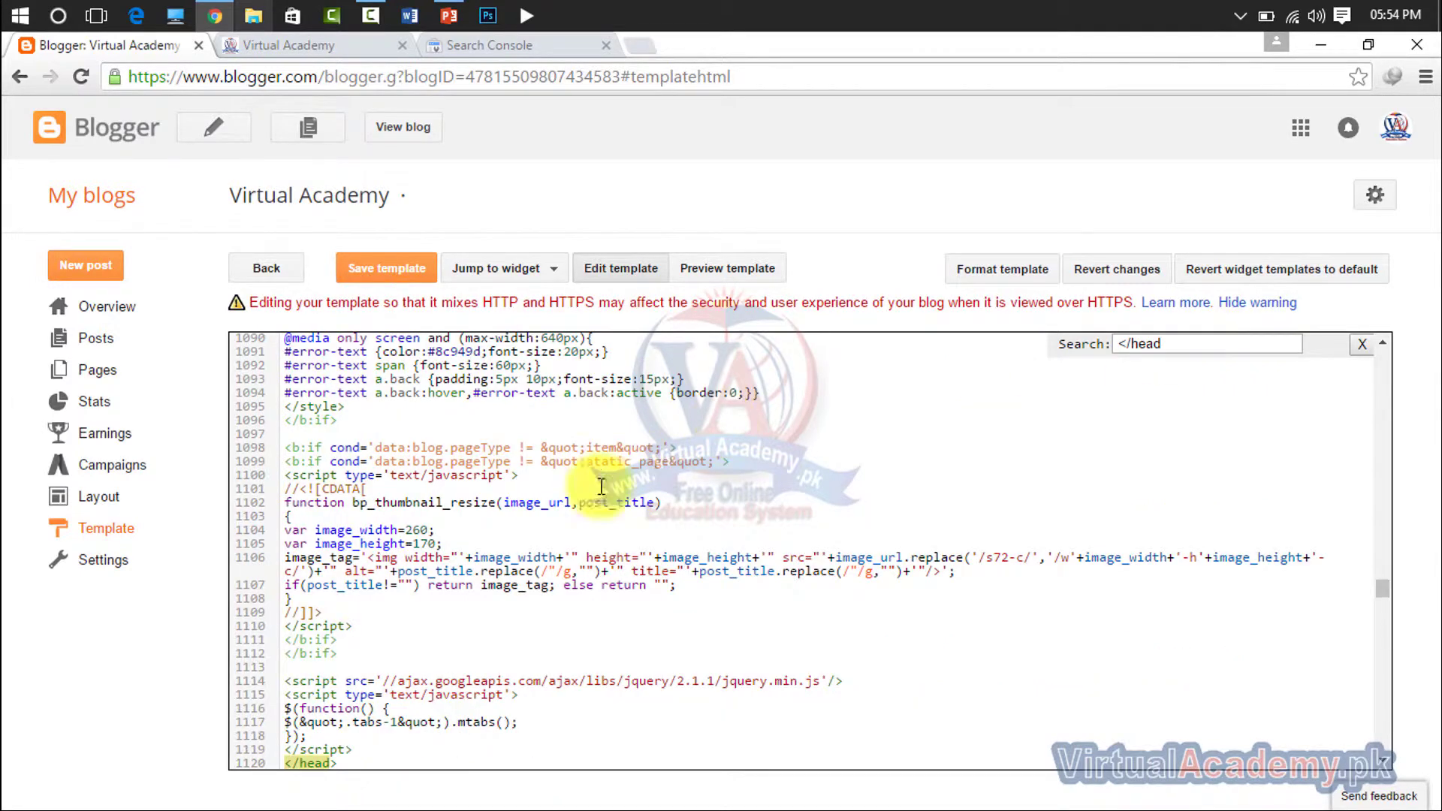
scroll(331, 719, down, 1)
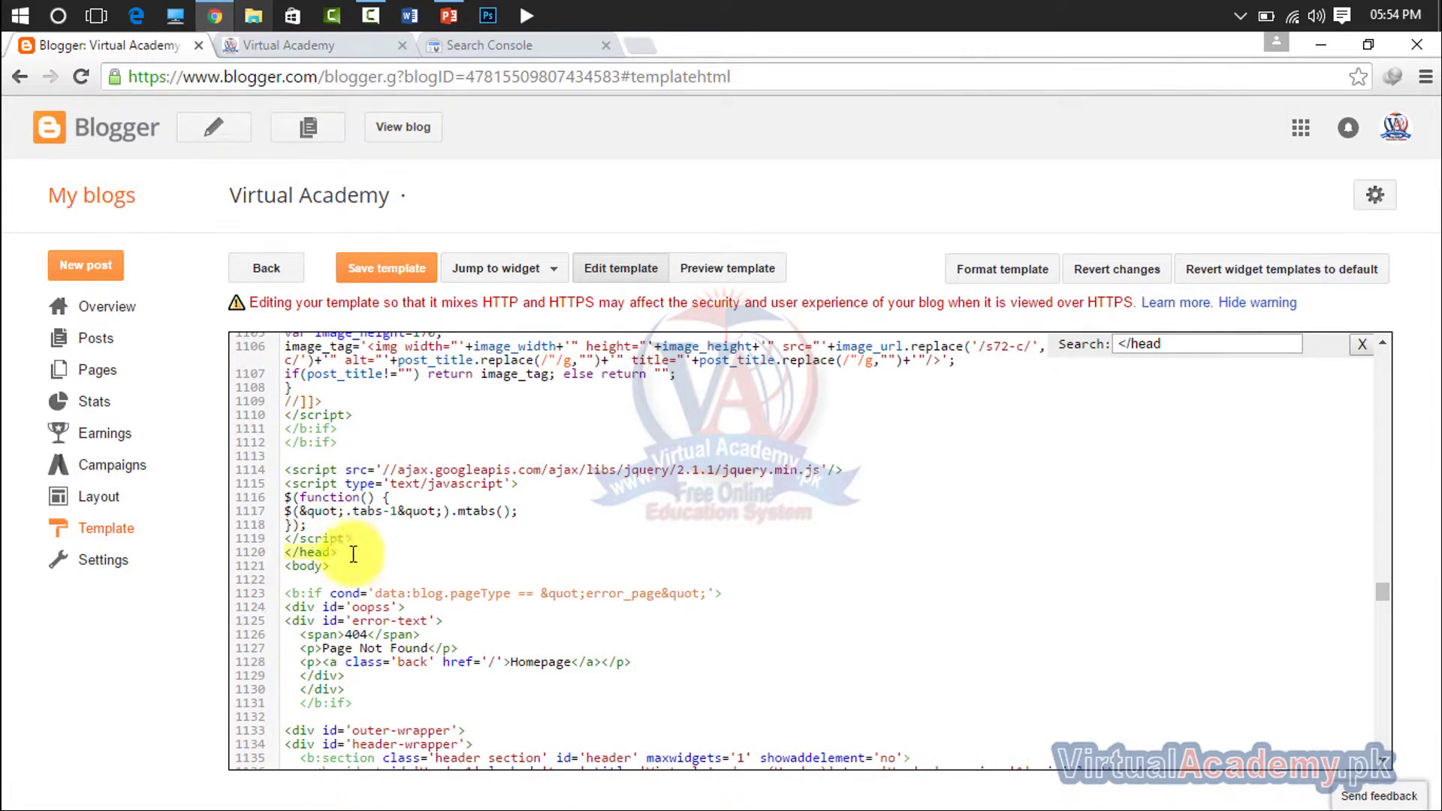
Try the copied google-site-verification meta tag on the empty line directly below the opening <head> tag, and remove it again
scroll(482, 548, up, 20)
scroll(628, 533, up, 7)
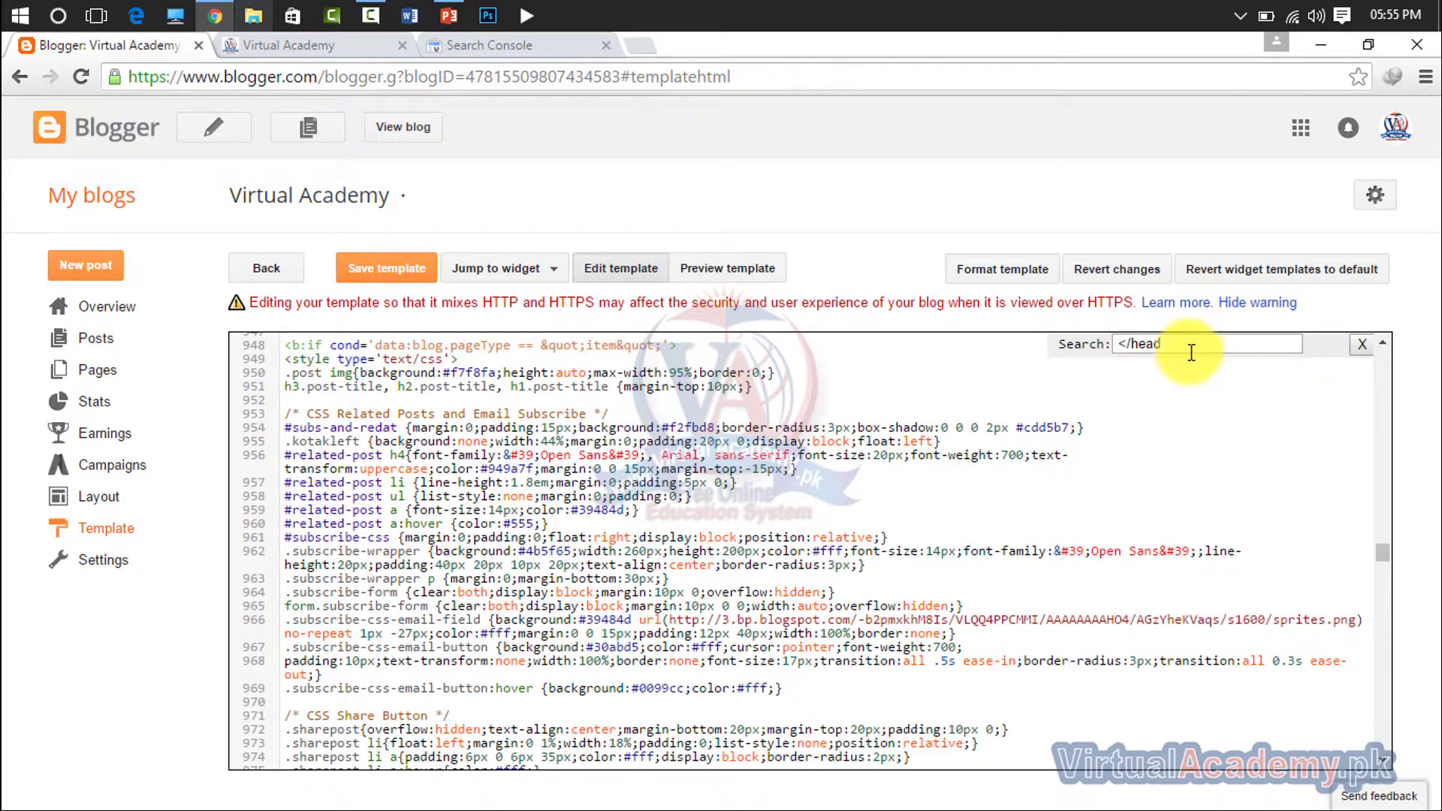
drag(1382, 553, 1385, 342)
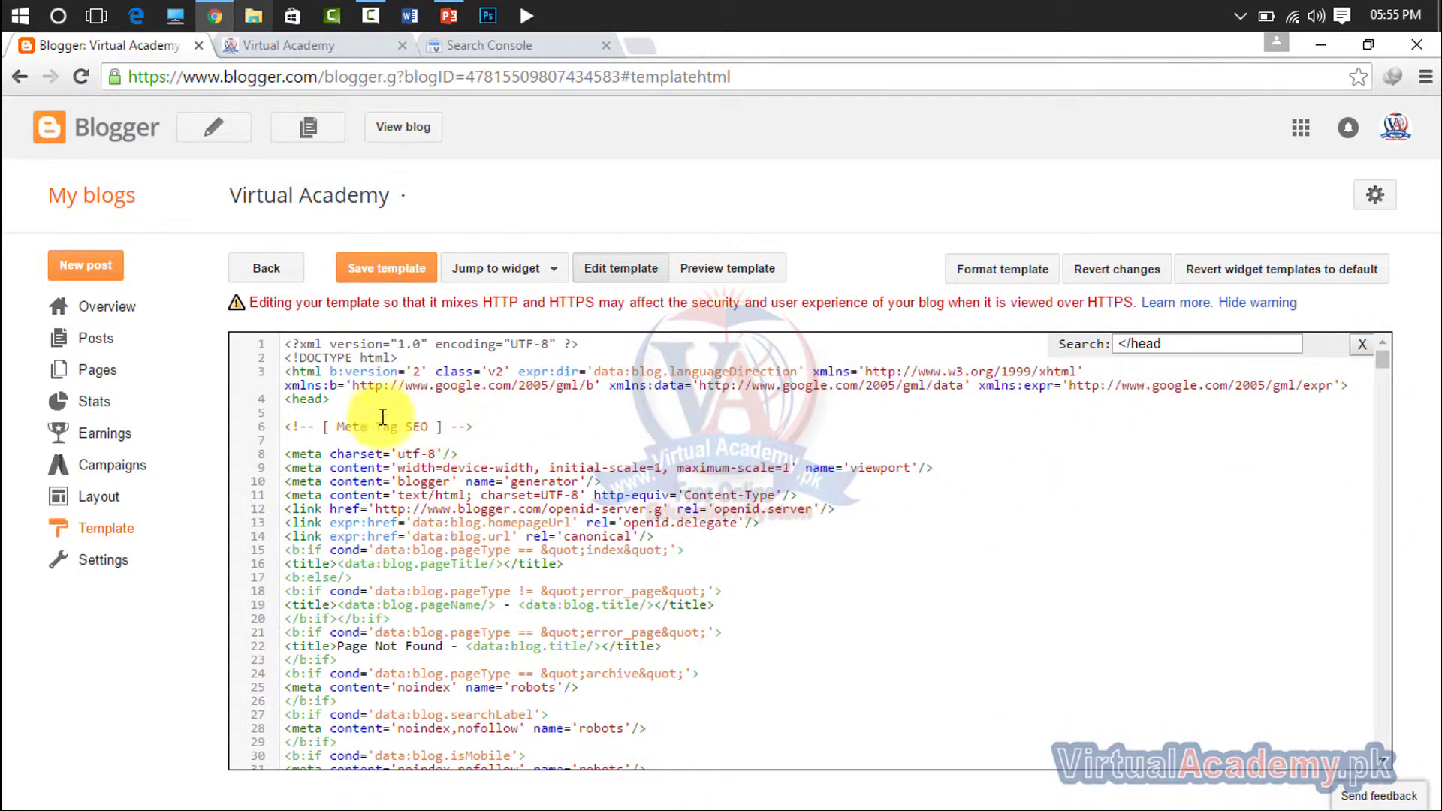
click(342, 407)
key(ctrl+v)
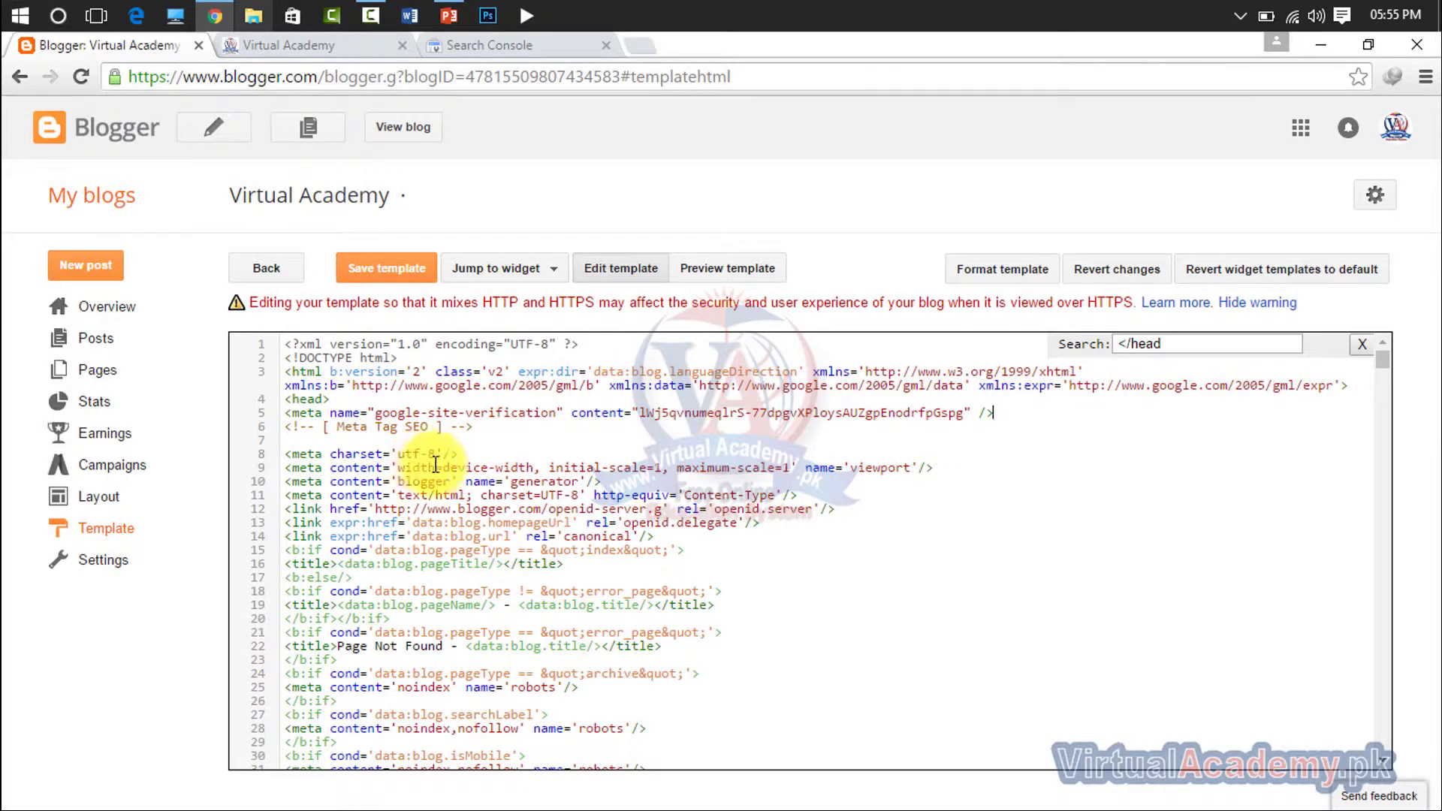
drag(999, 412, 311, 413)
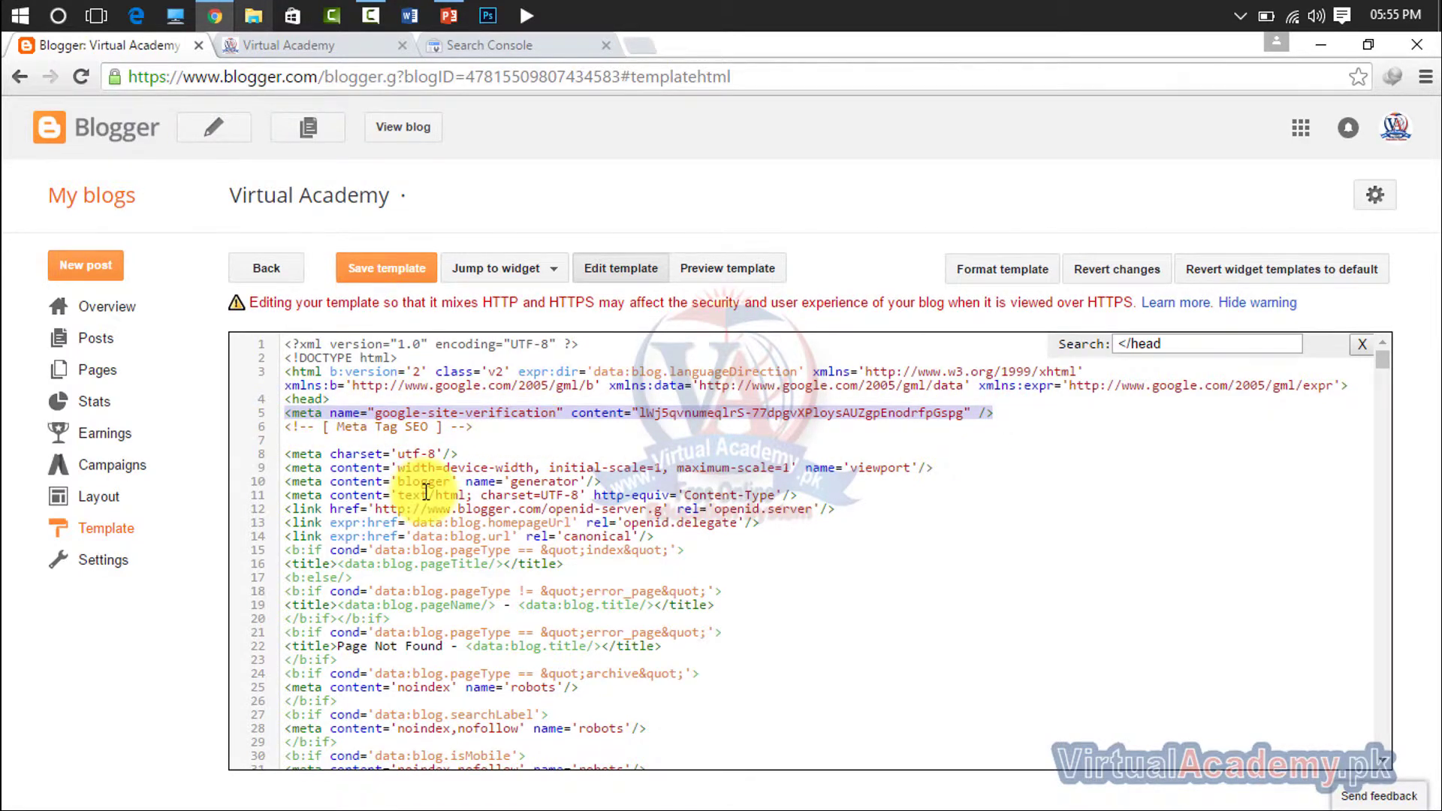
key(BackSpace)
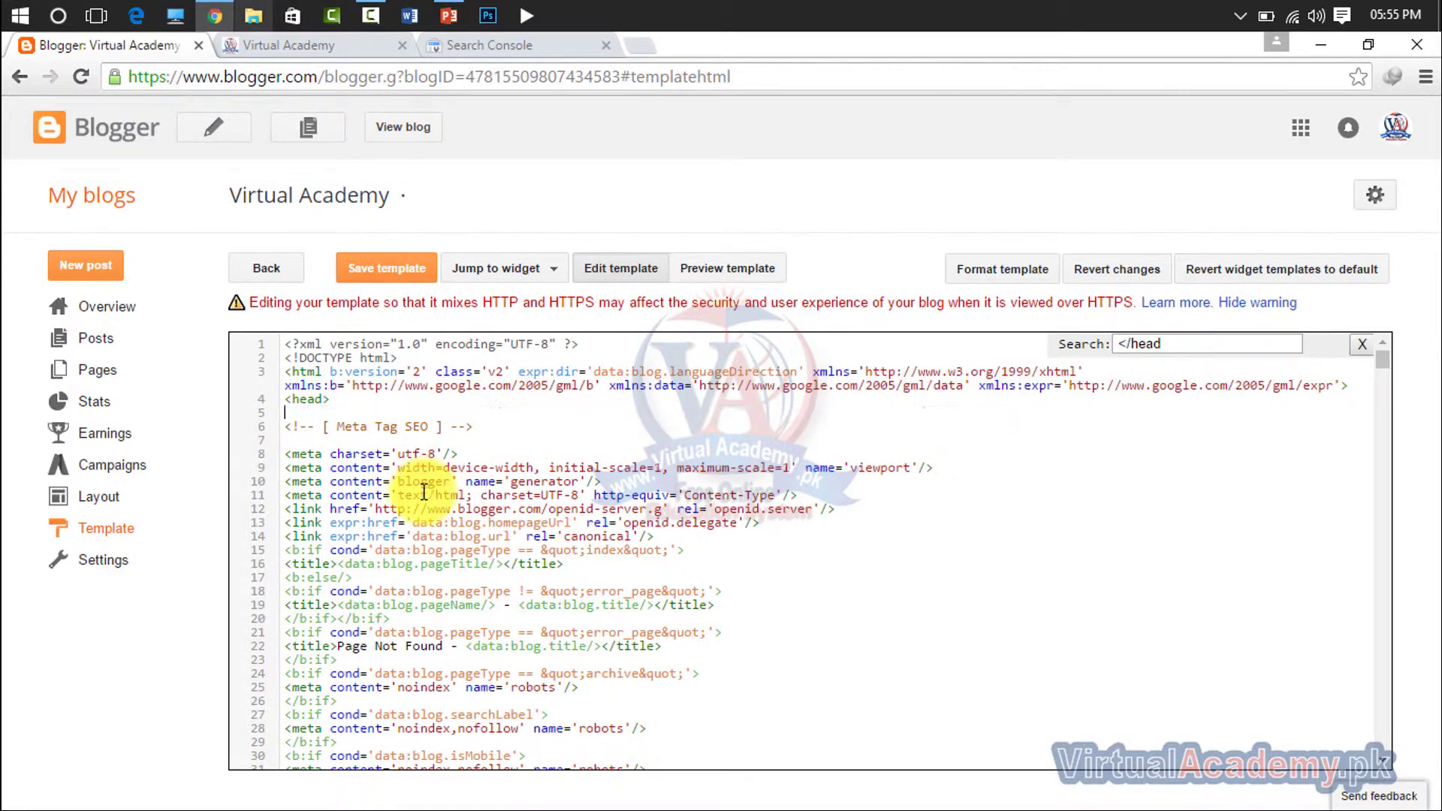
Paste the google-site-verification meta tag on a new line below the charset meta tag and save the template
click(462, 453)
key(Return)
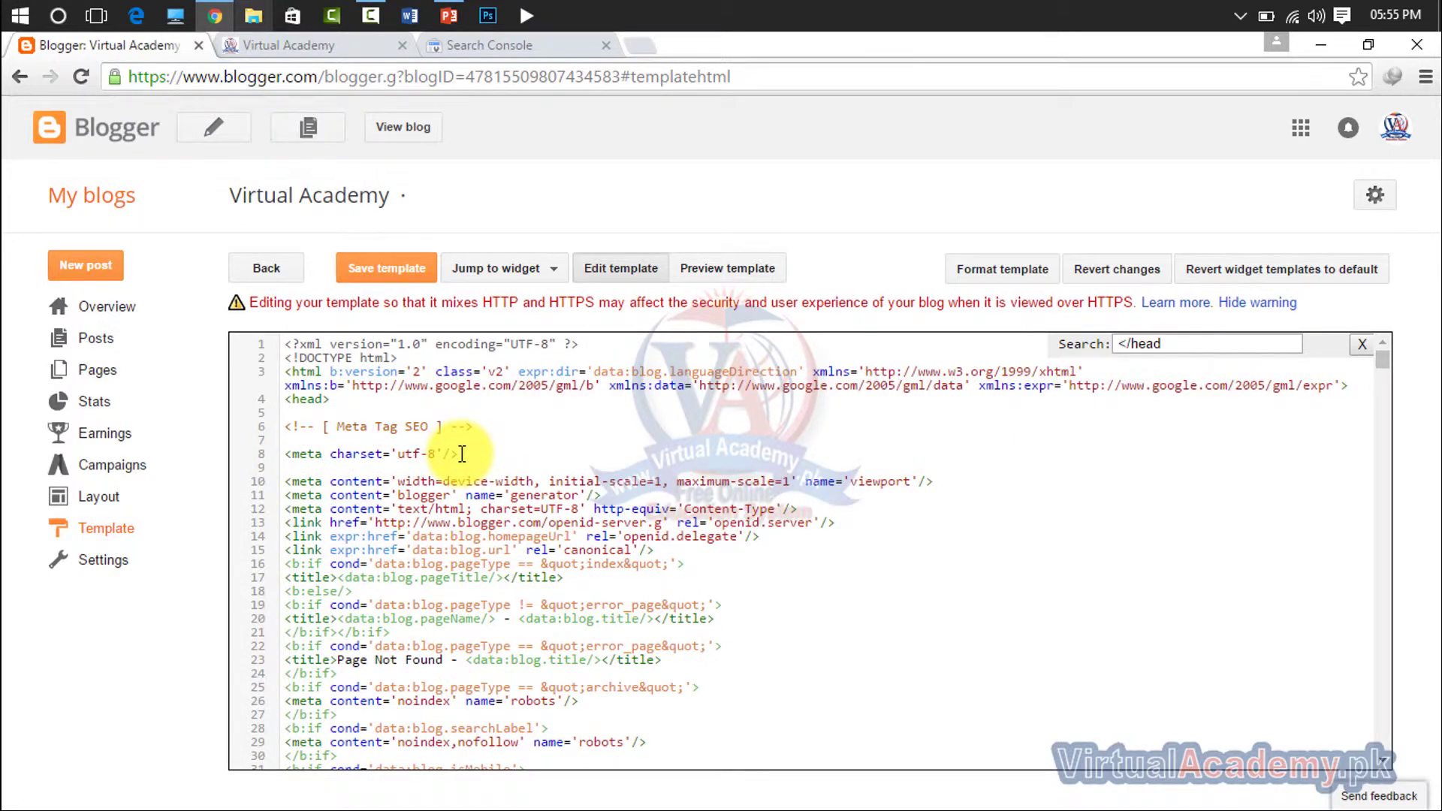
text(<meta name="google-site-verification" content="lWj5qvnumeqlrS-77dpgvXPloysAUZgpEnodrfpGspg" />)
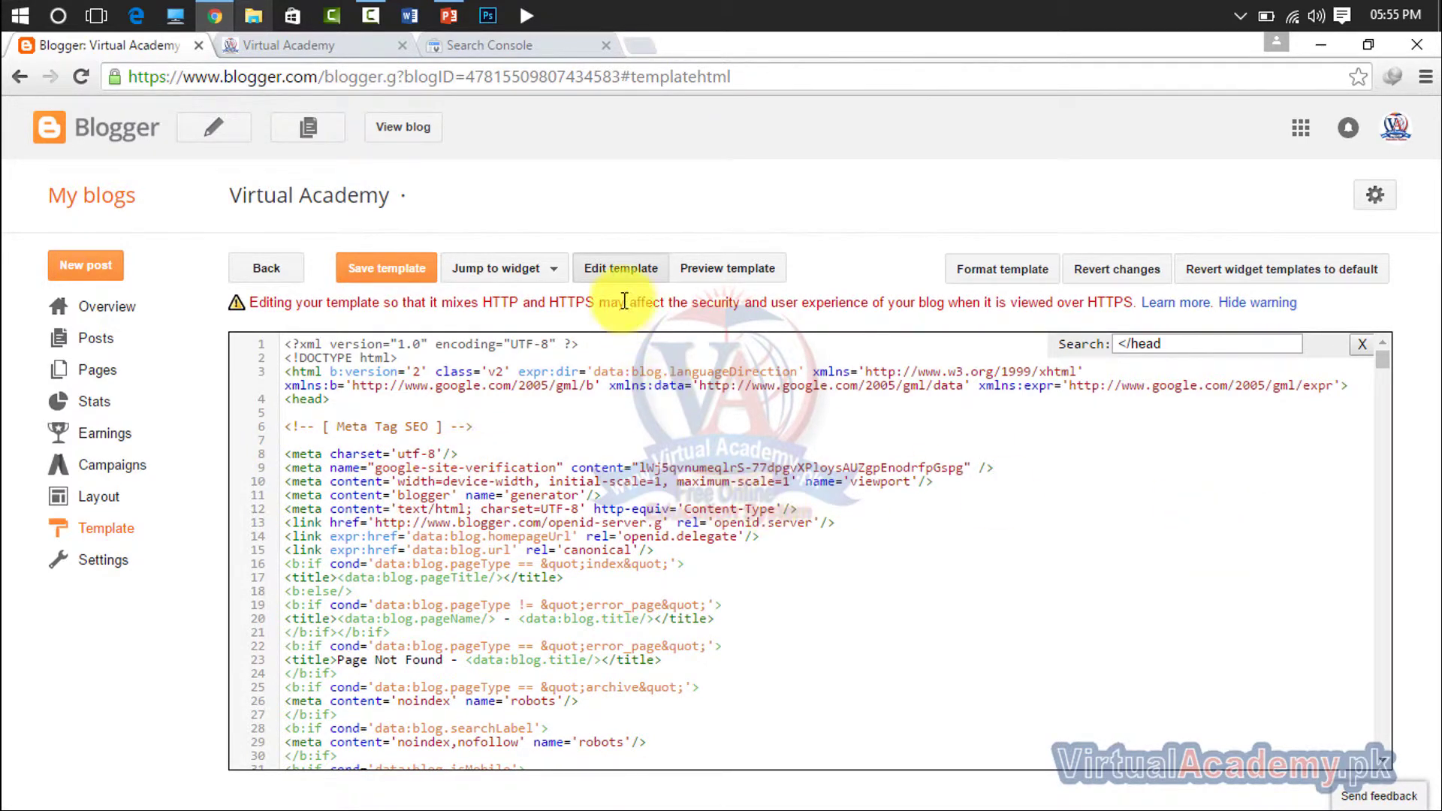
click(369, 268)
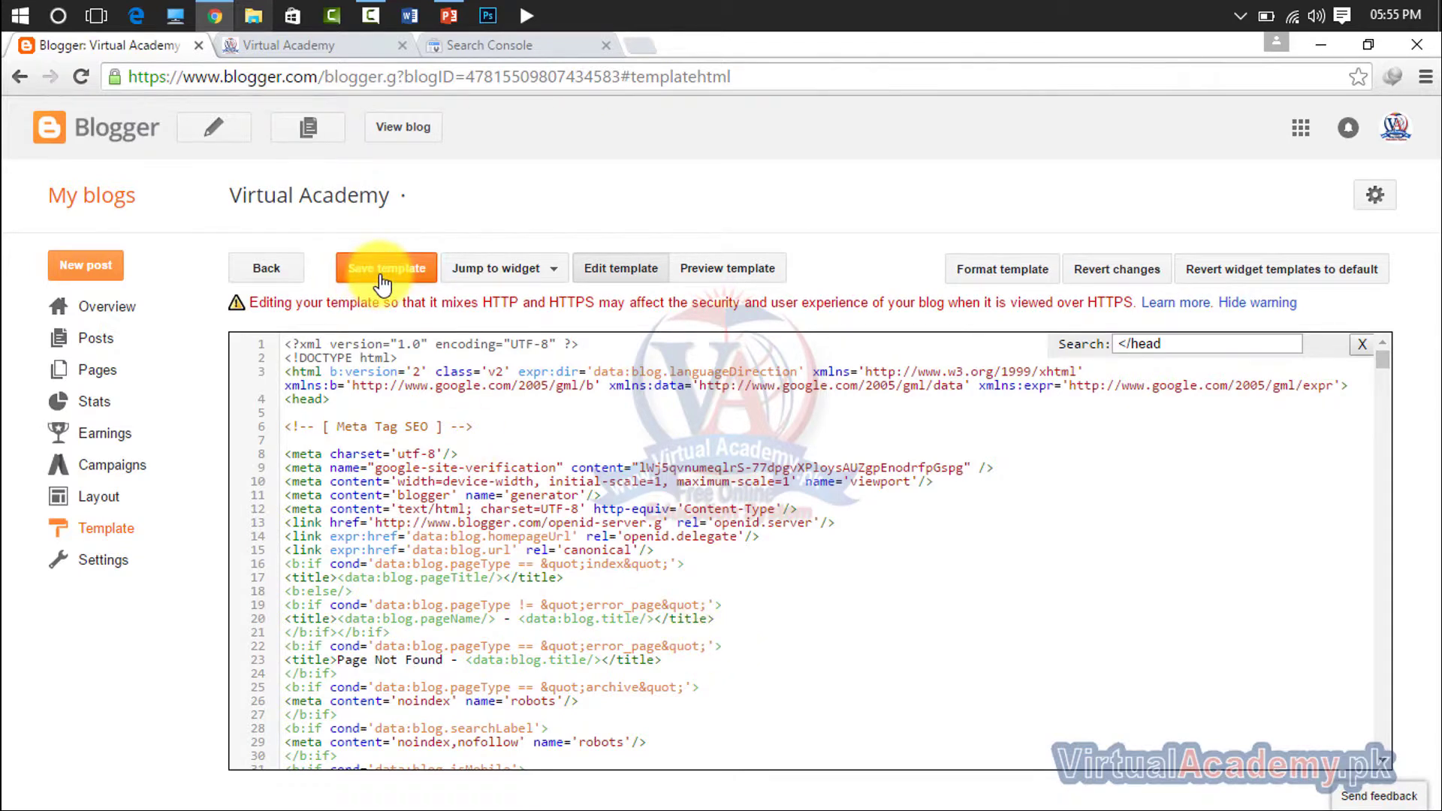
Return to Search Console and verify ownership of the blog with the HTML tag method
click(285, 52)
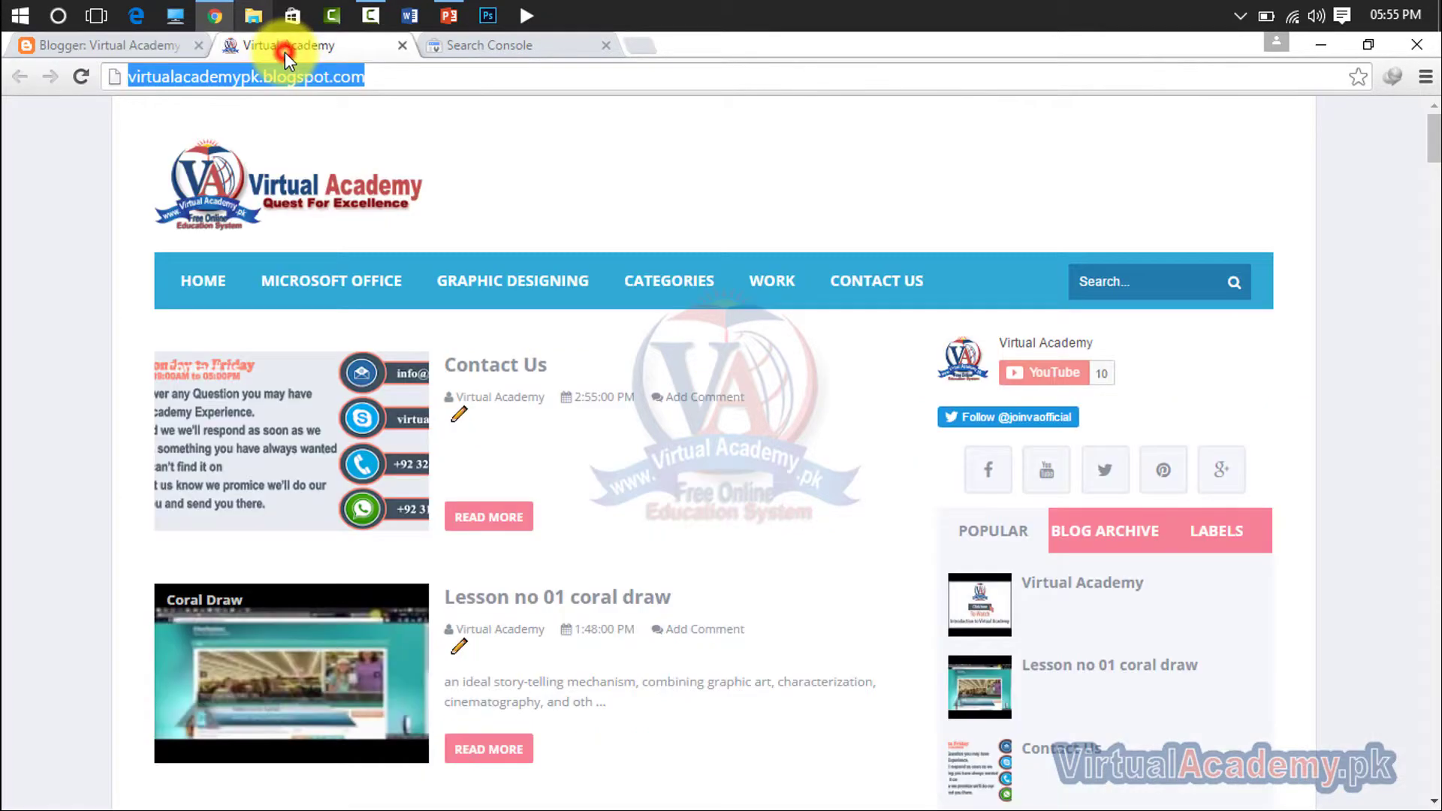
click(485, 45)
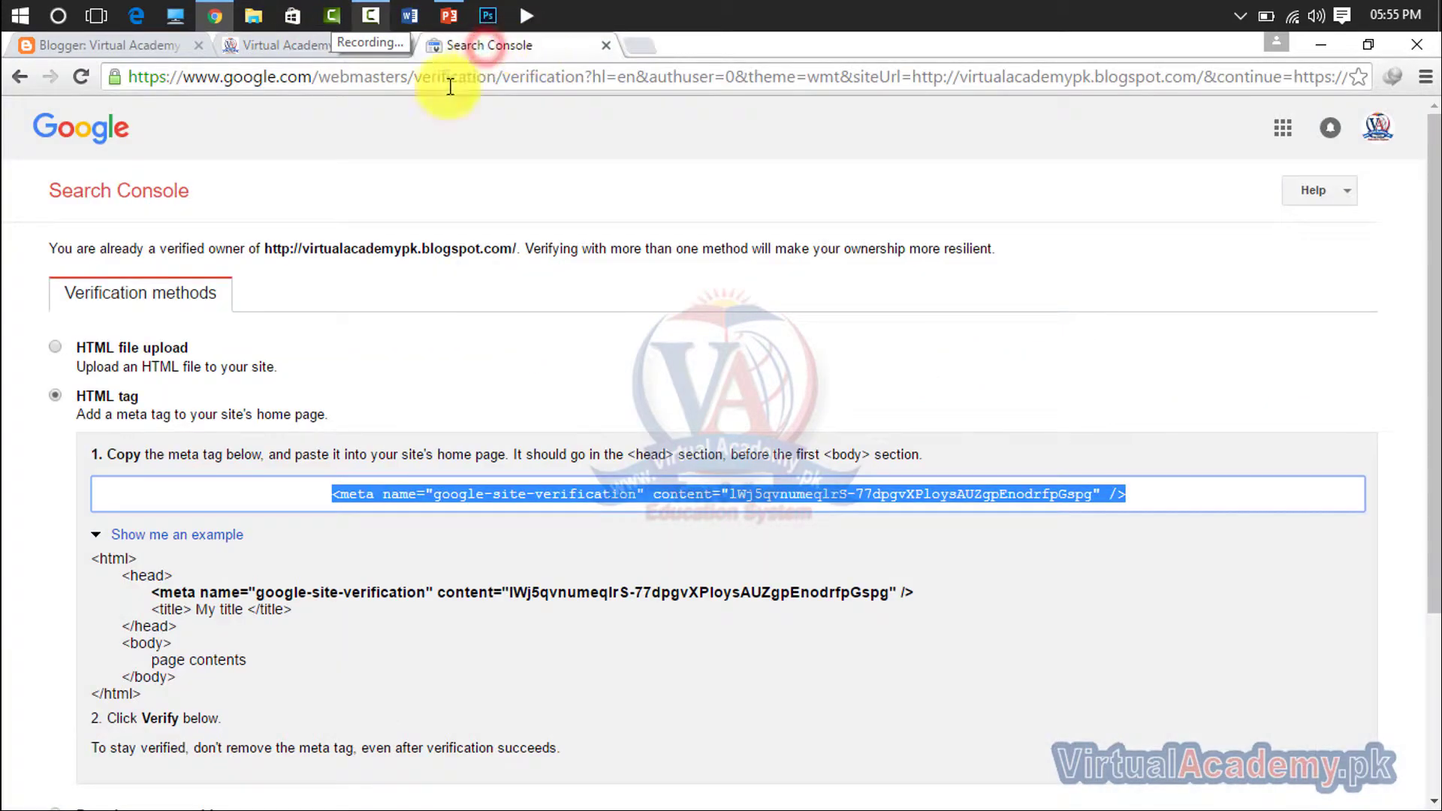
scroll(209, 526, down, 3)
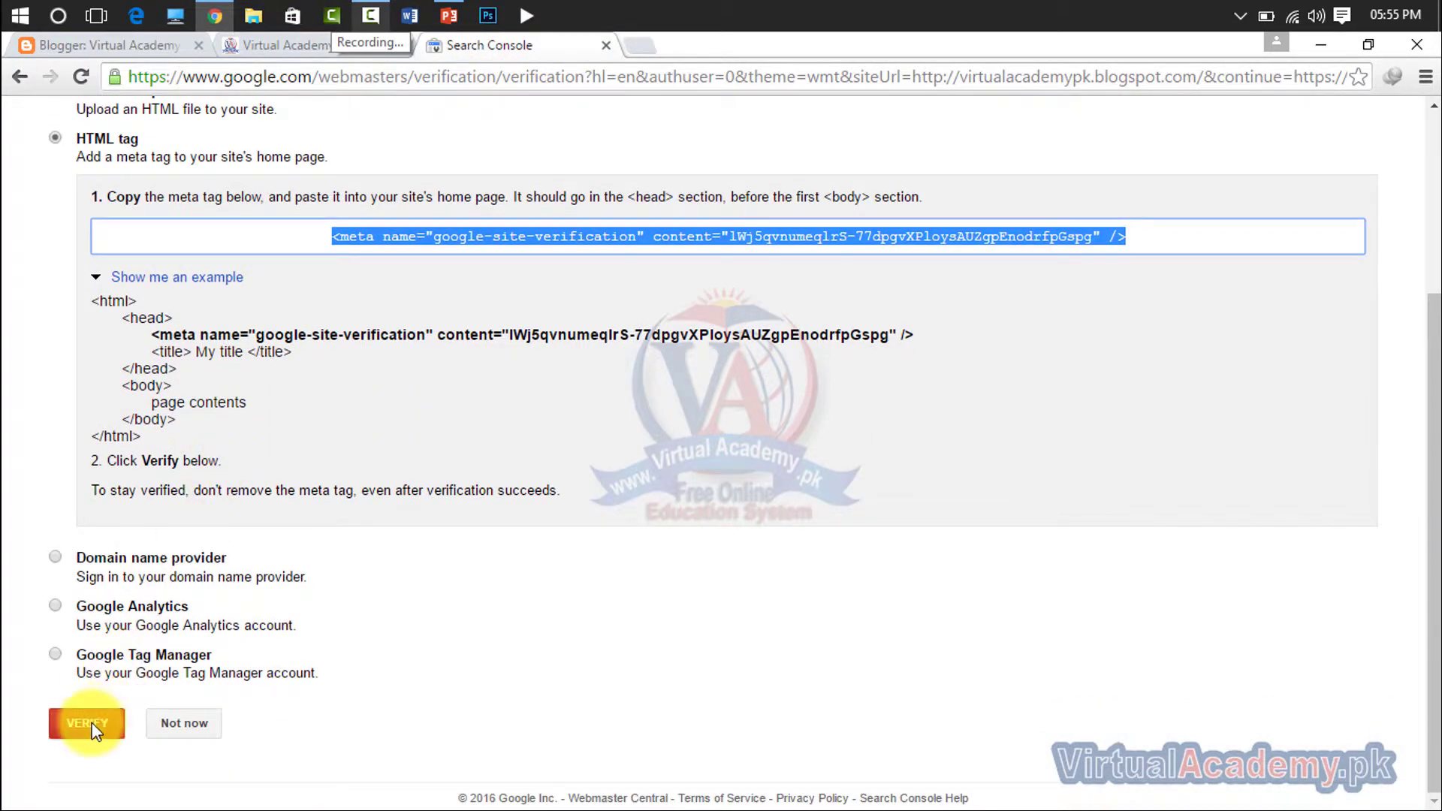
click(92, 725)
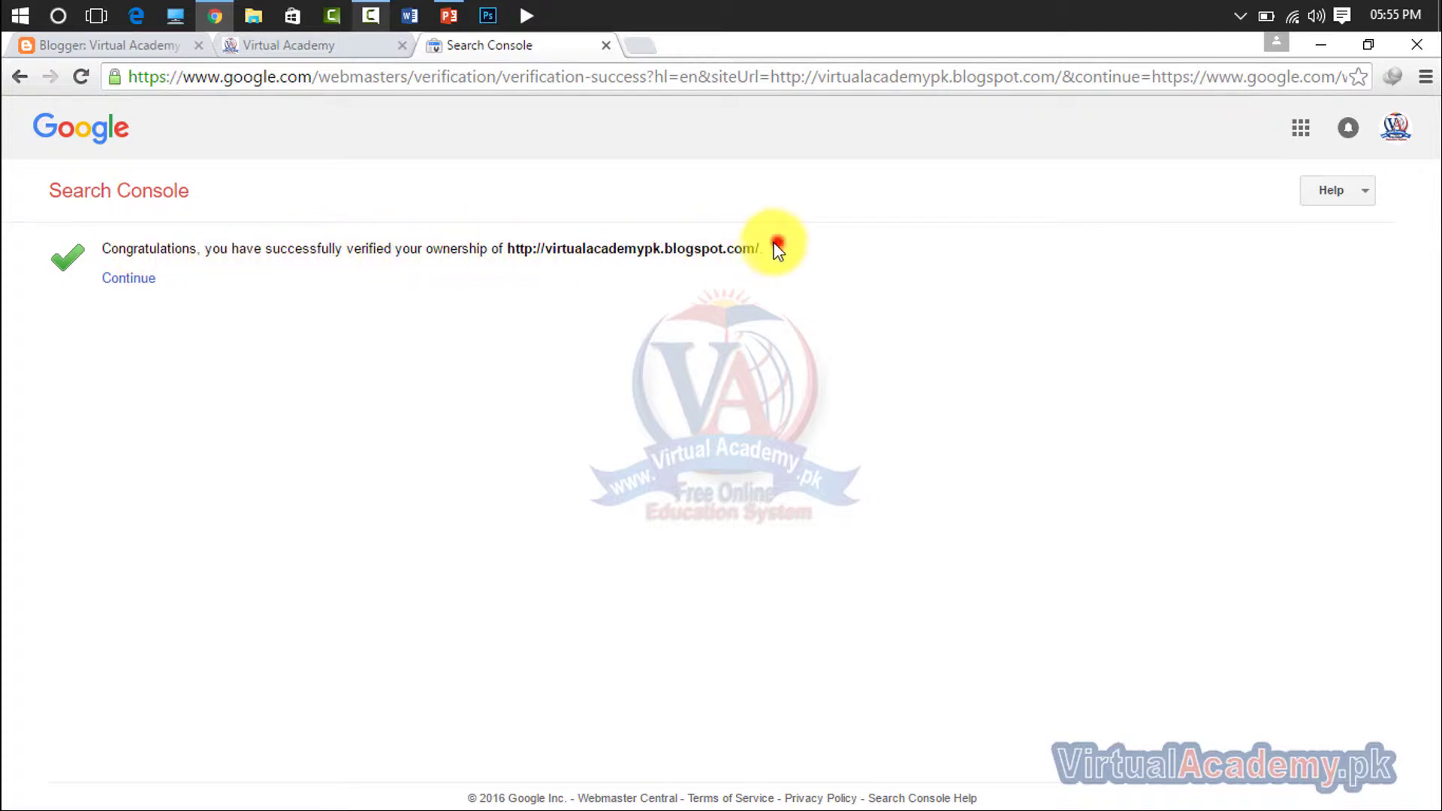
Continue from the ownership verification result to the blog's Search Console dashboard
drag(777, 247, 82, 251)
click(242, 311)
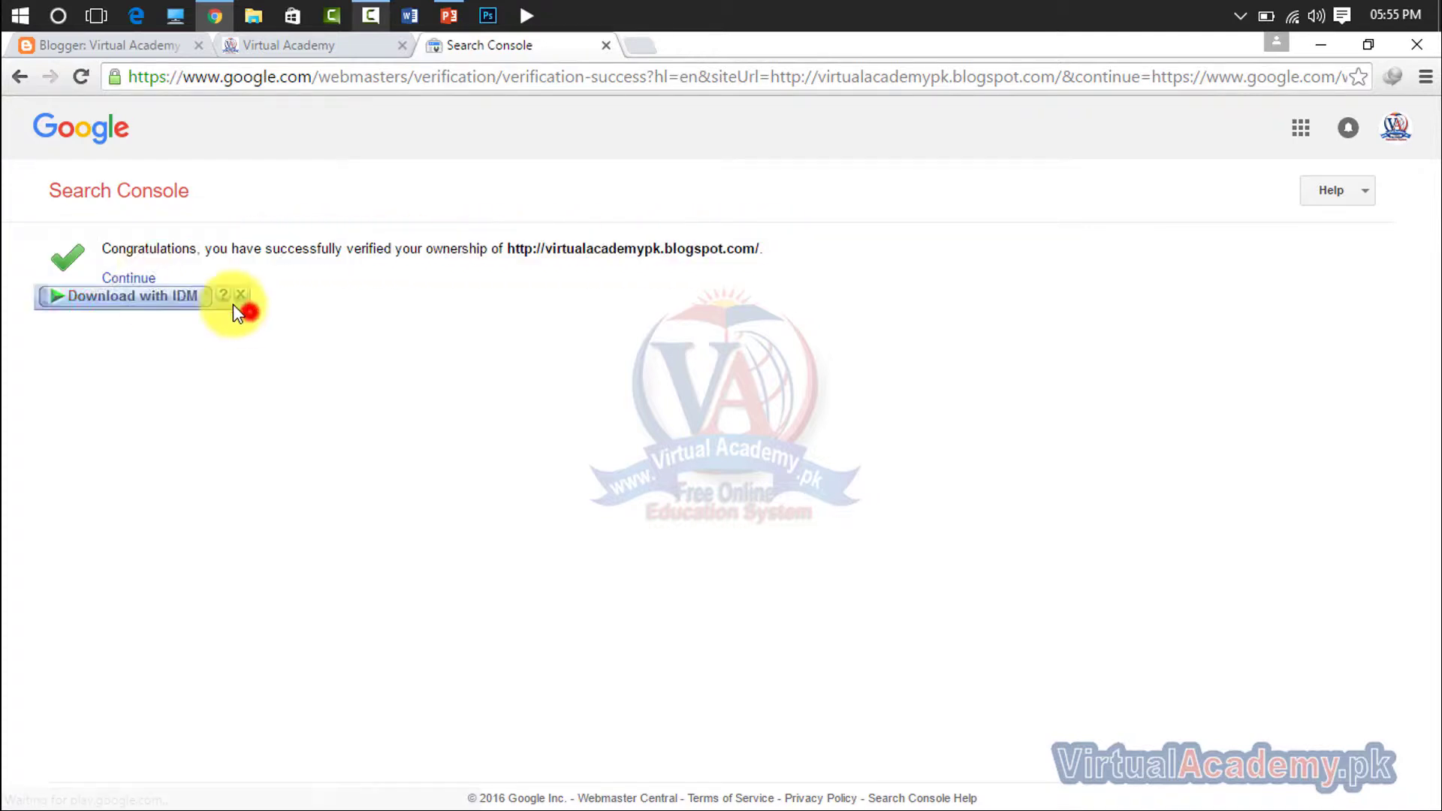
click(133, 278)
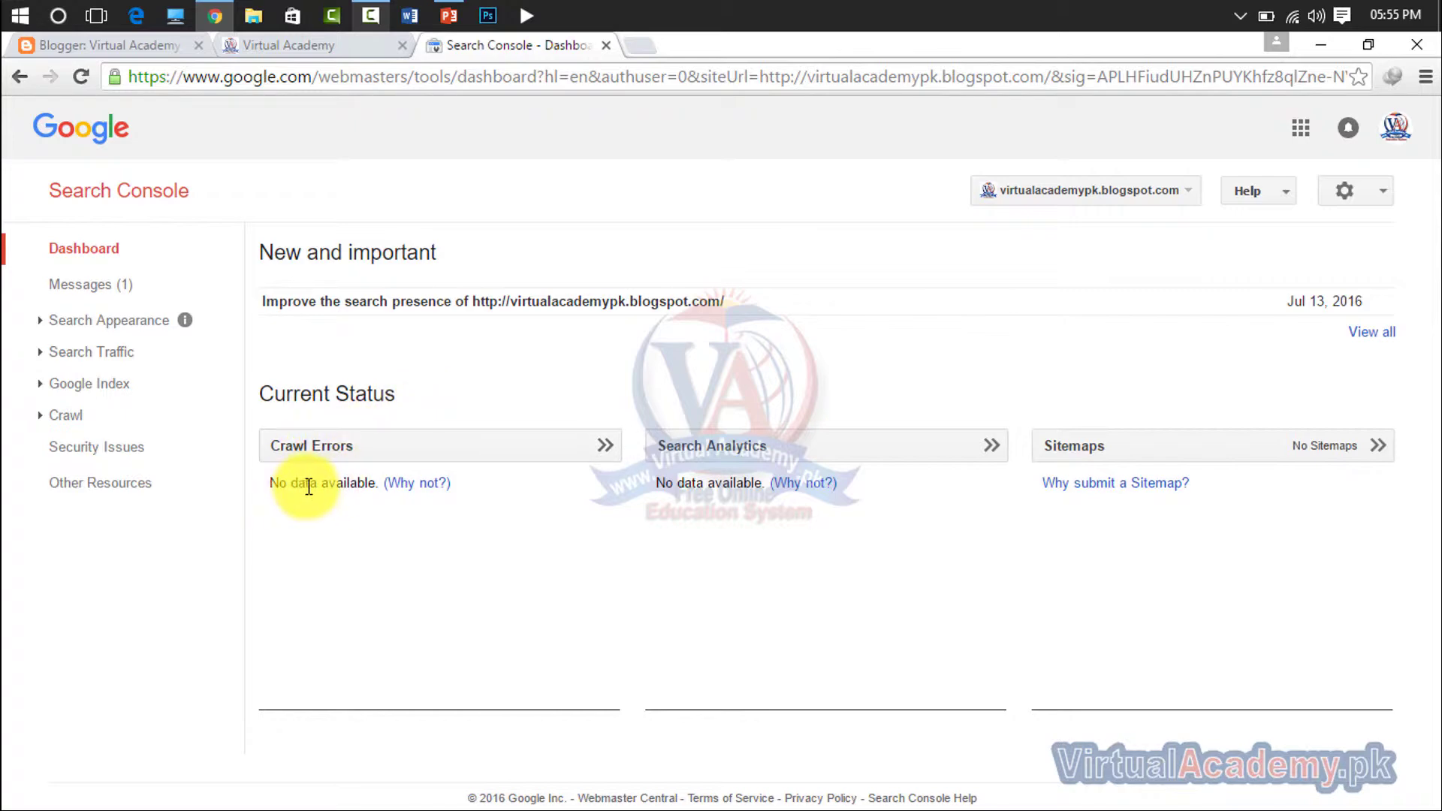
Check the Crawl Errors status on the dashboard and view the sitemaps submitted for the blog
drag(476, 480, 382, 485)
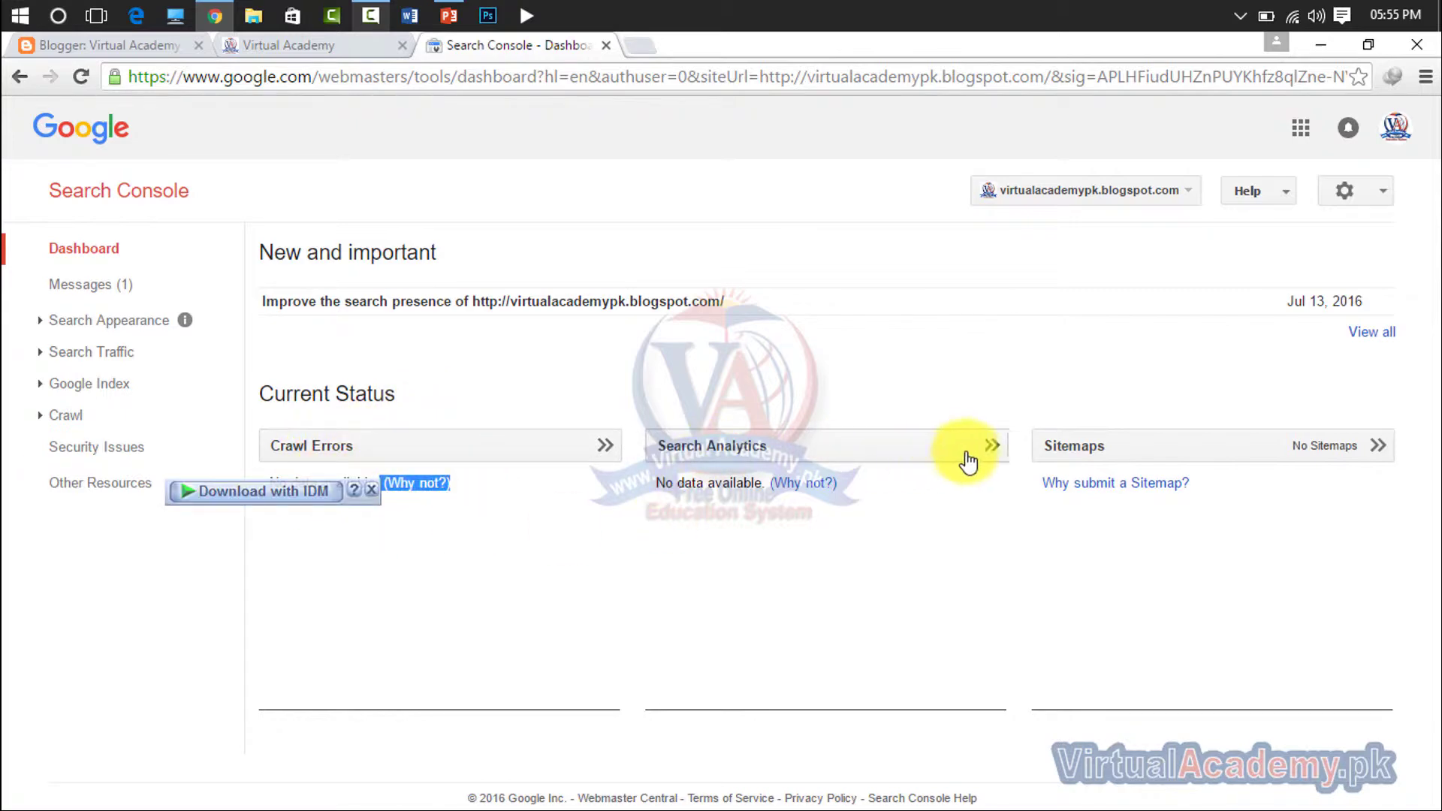
click(1119, 458)
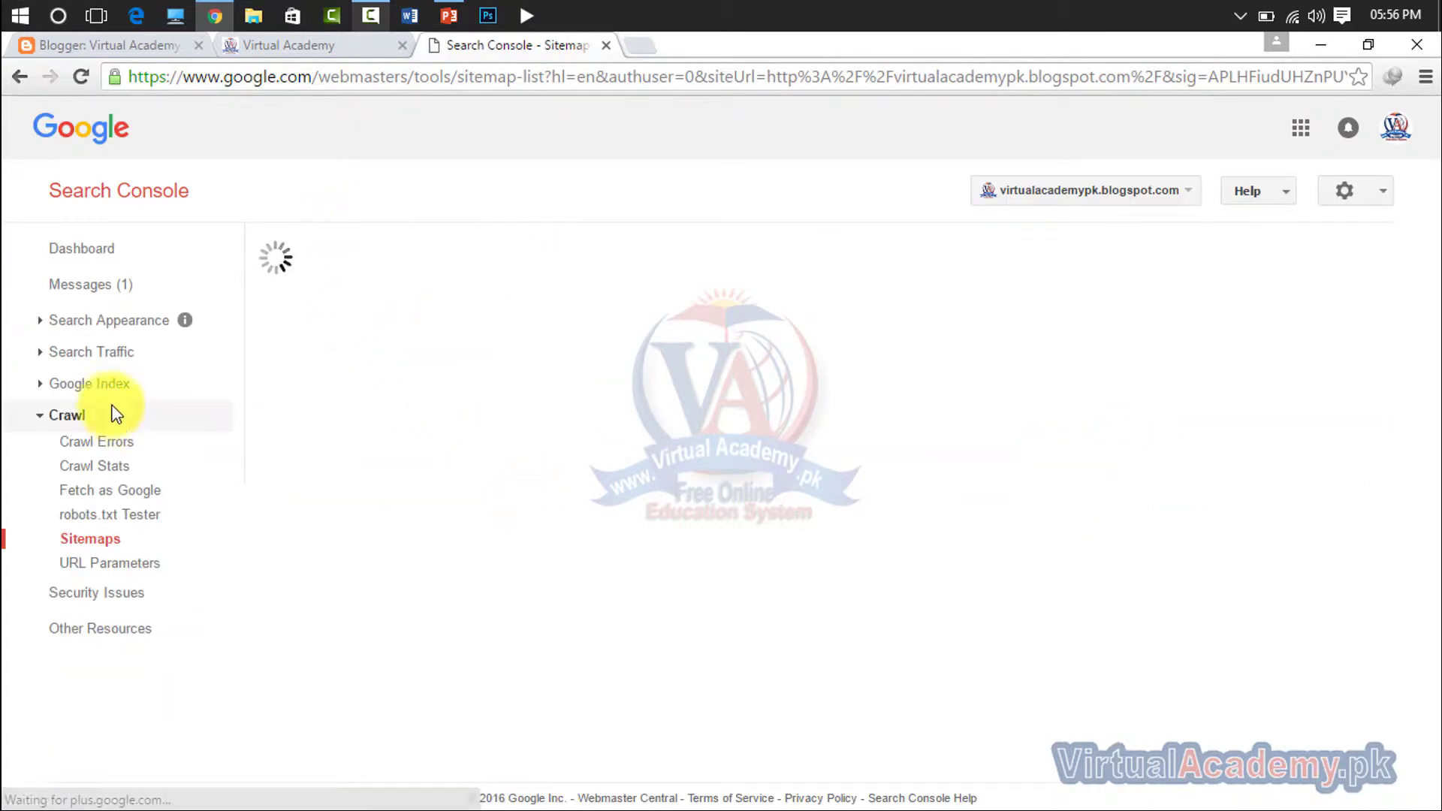
click(336, 317)
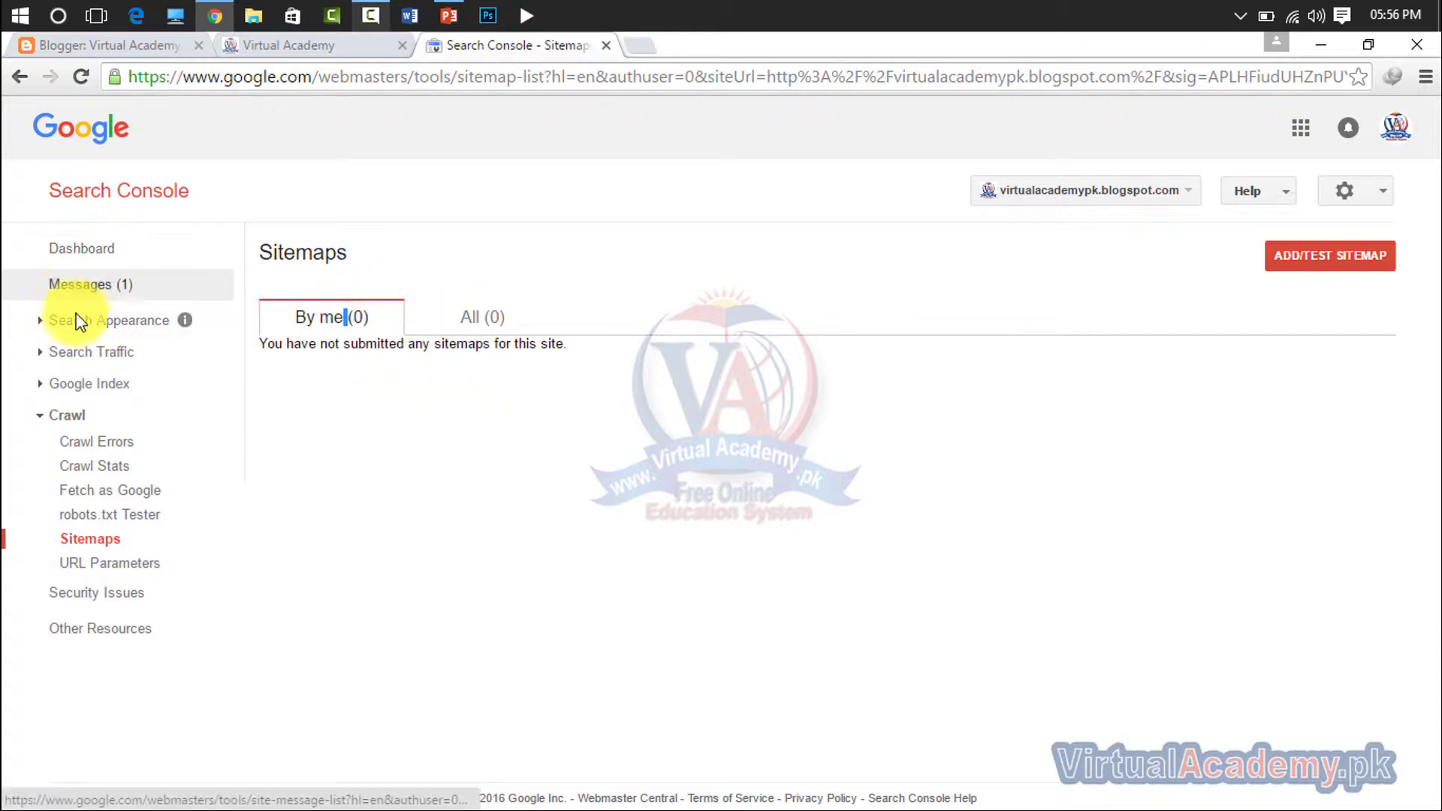
View the Search Analytics, Links to Your Site, Internal Links and Manual Actions reports under Search Traffic
click(83, 353)
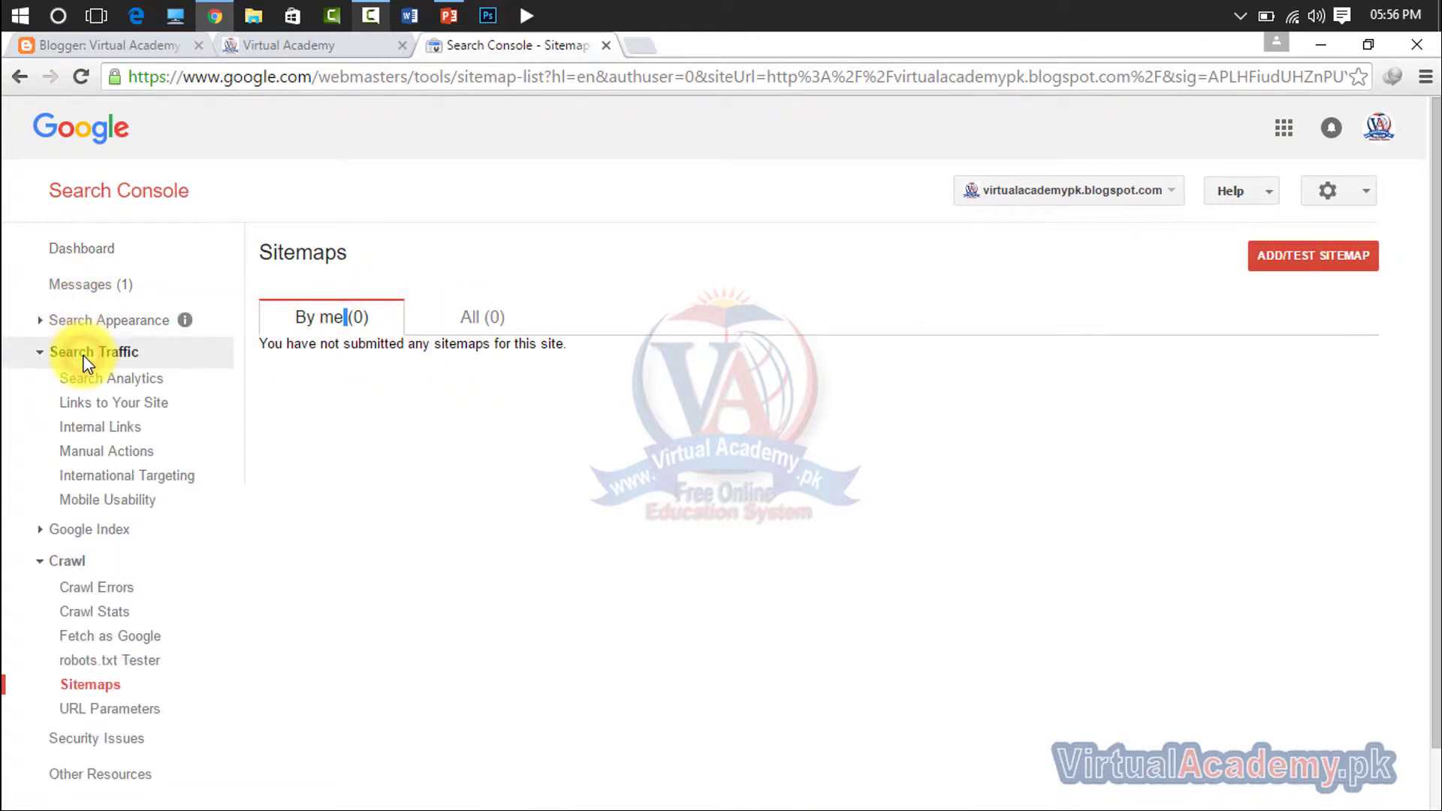
click(82, 380)
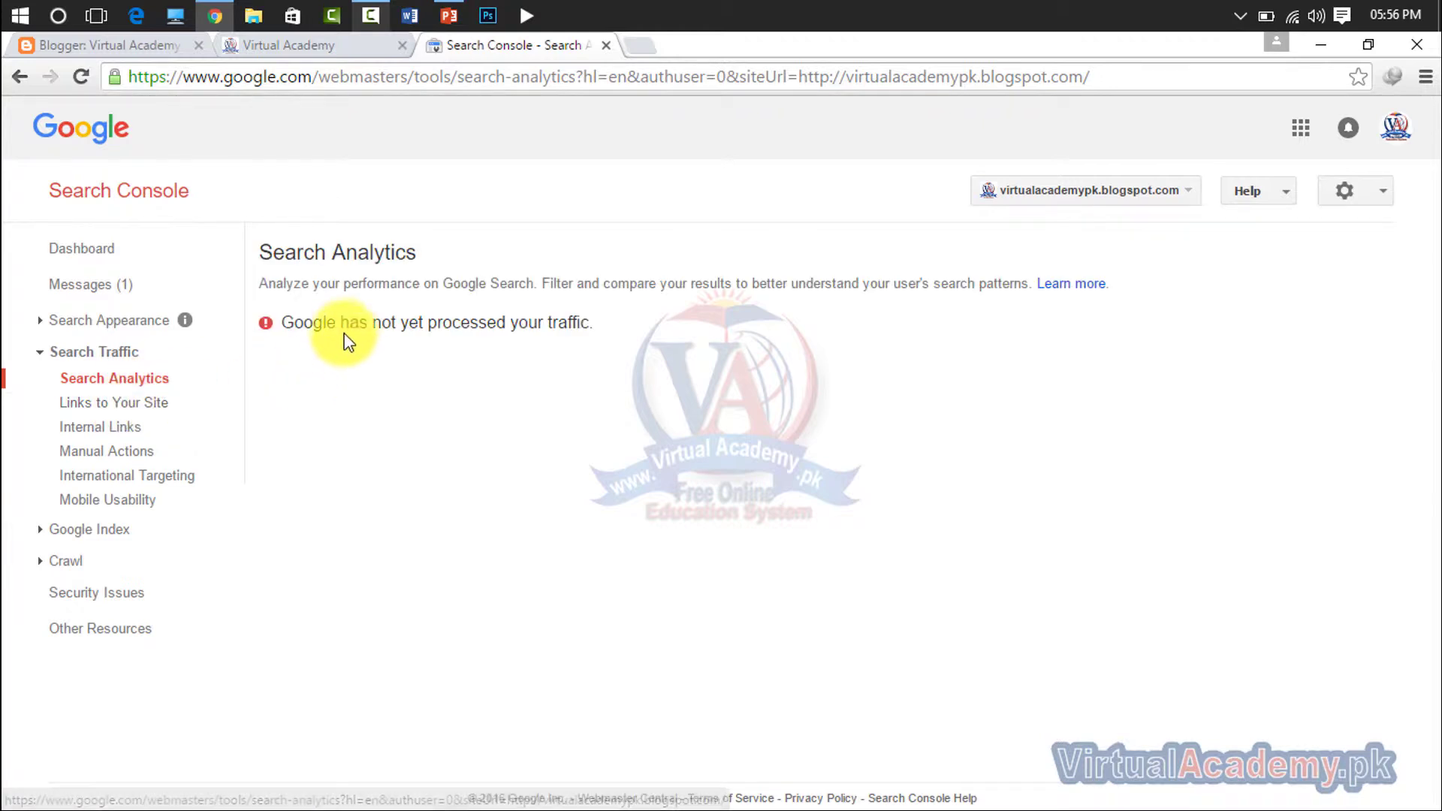
click(94, 404)
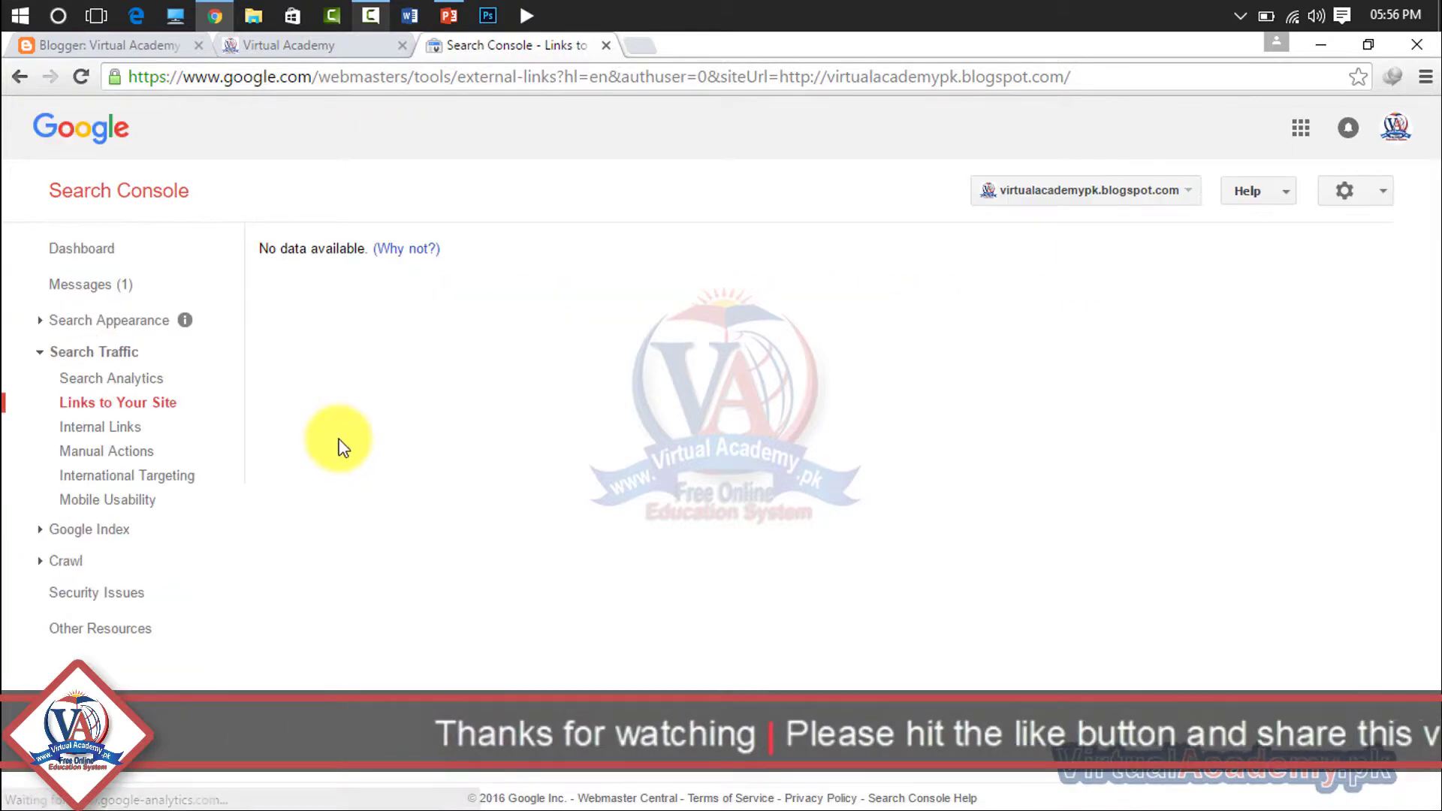
click(128, 428)
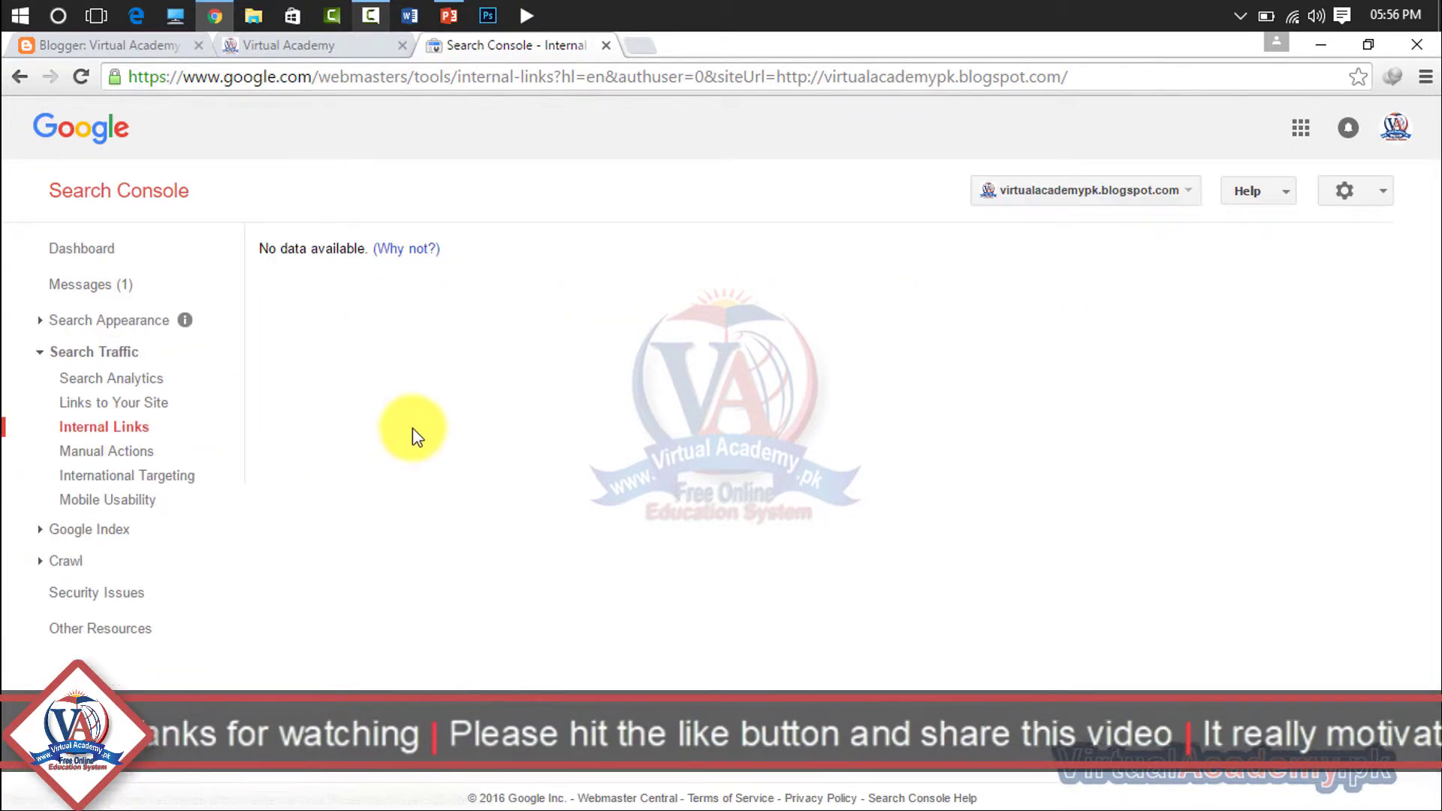
click(122, 452)
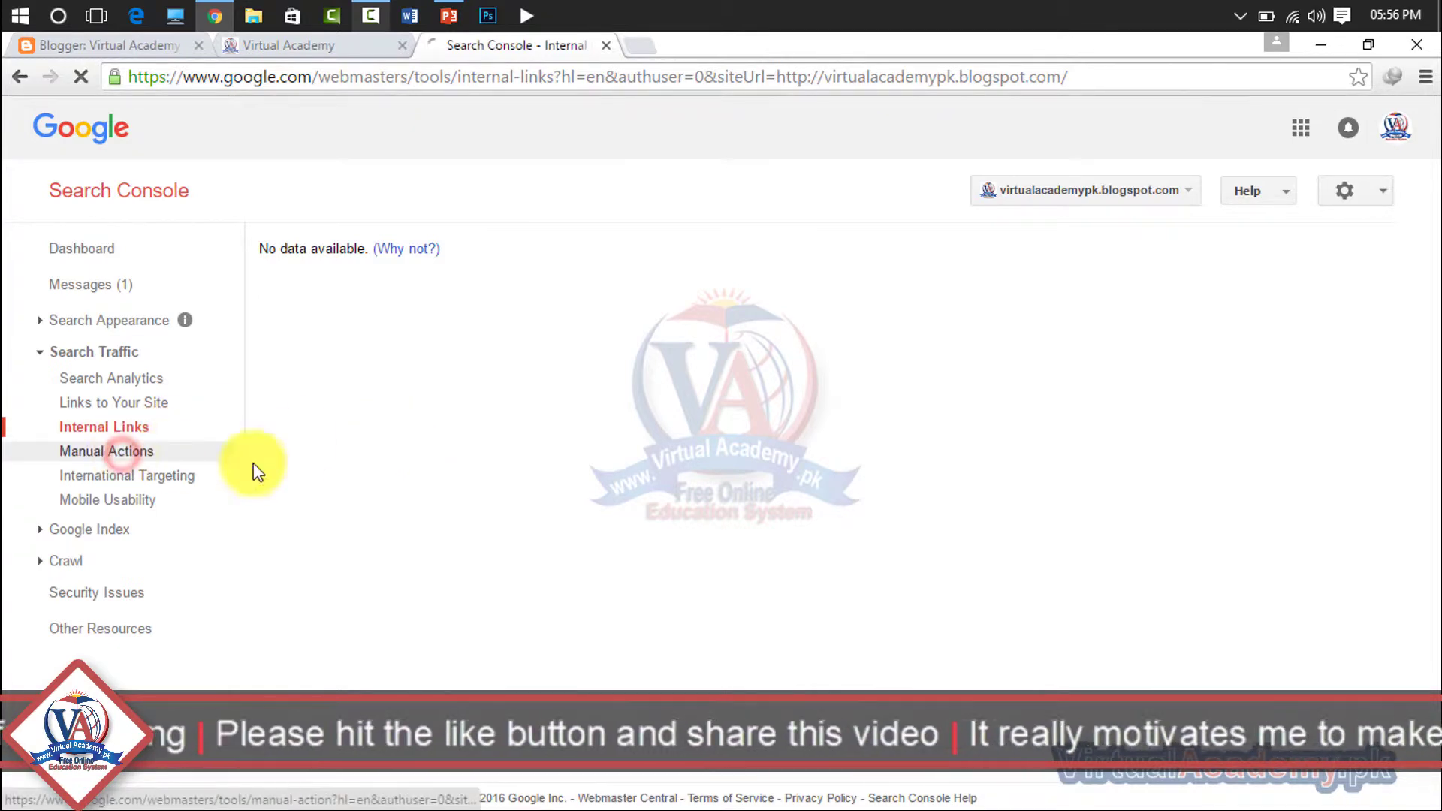
Read the message about improving the blog's search presence and follow its option to add a site
click(79, 291)
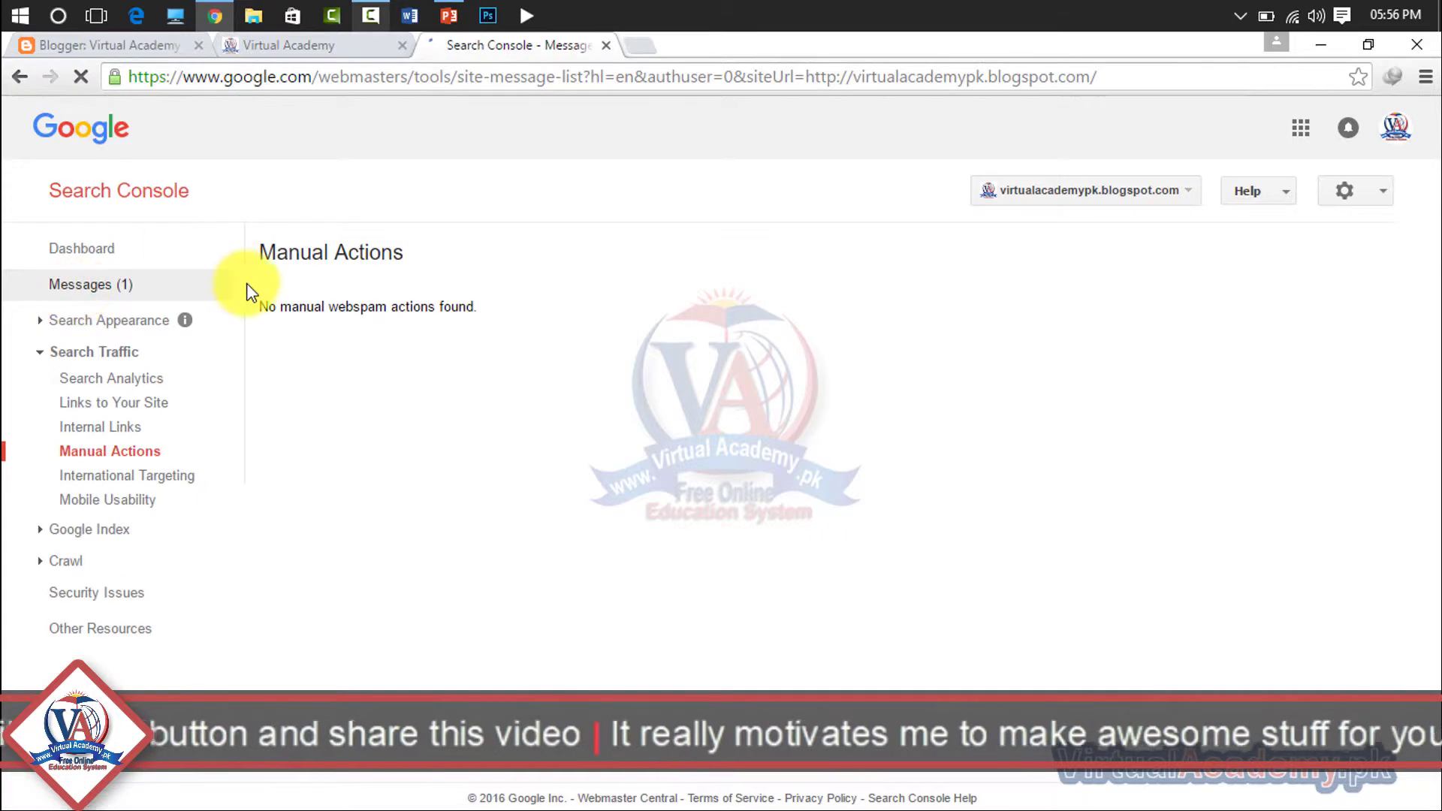
click(393, 359)
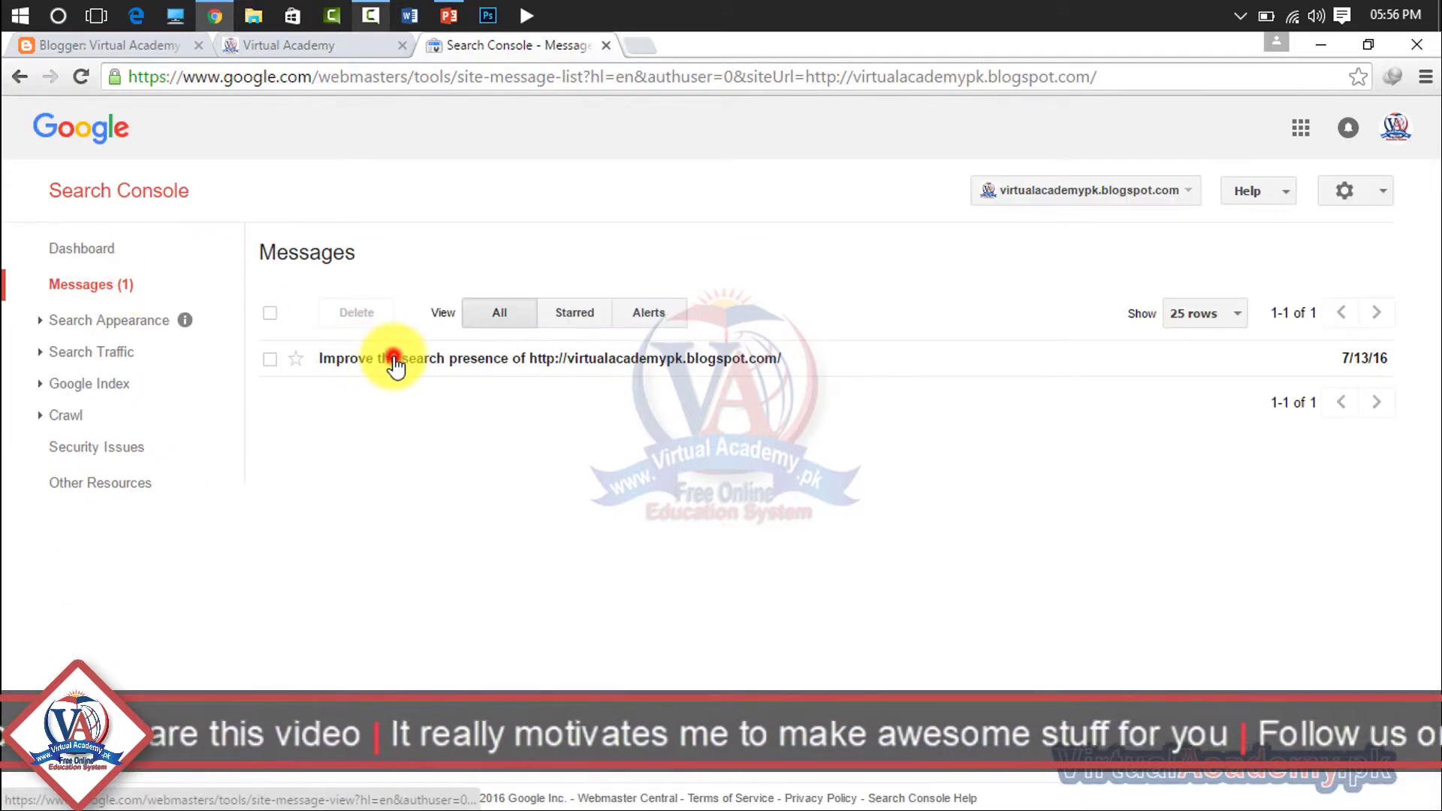
click(275, 362)
scroll(805, 458, down, 3)
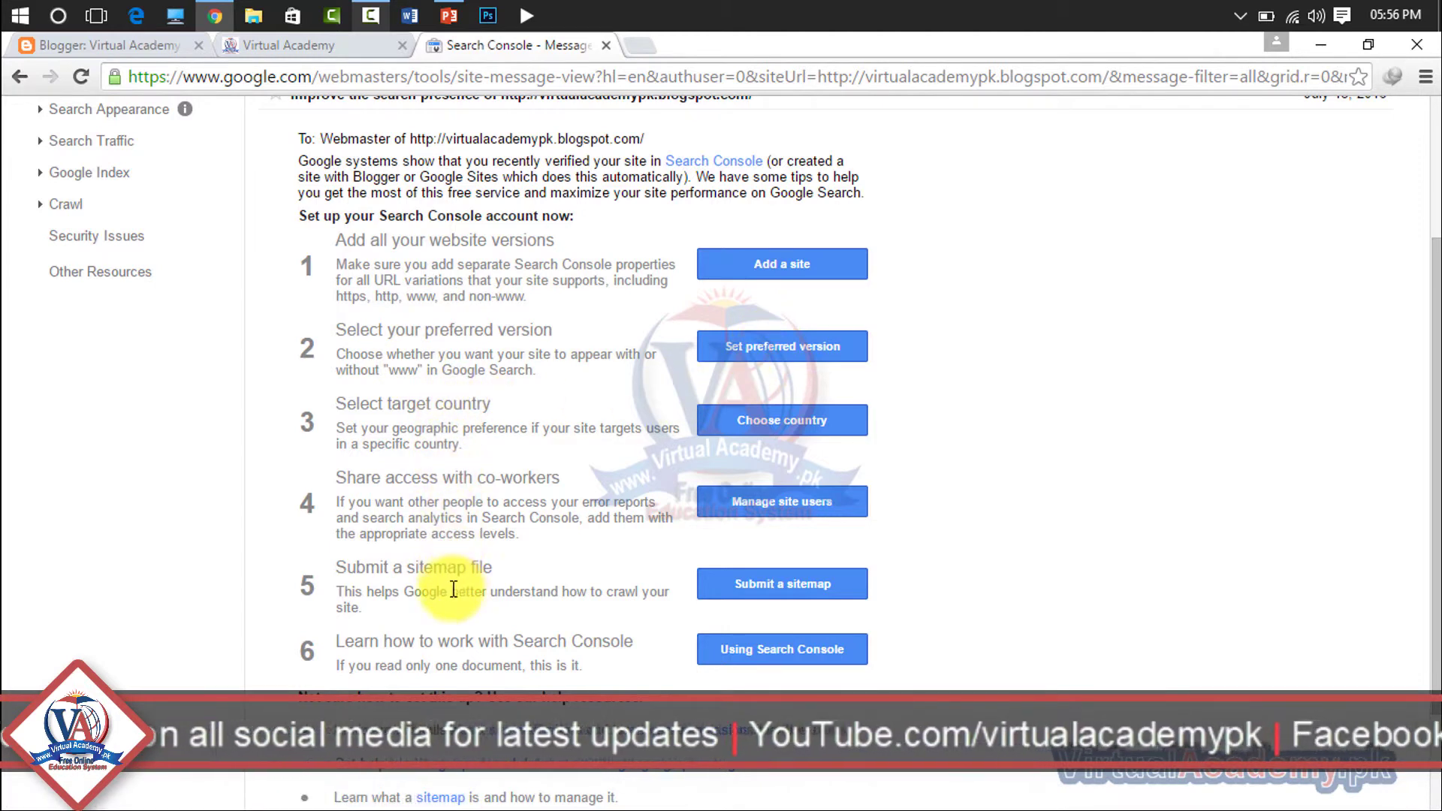
click(788, 259)
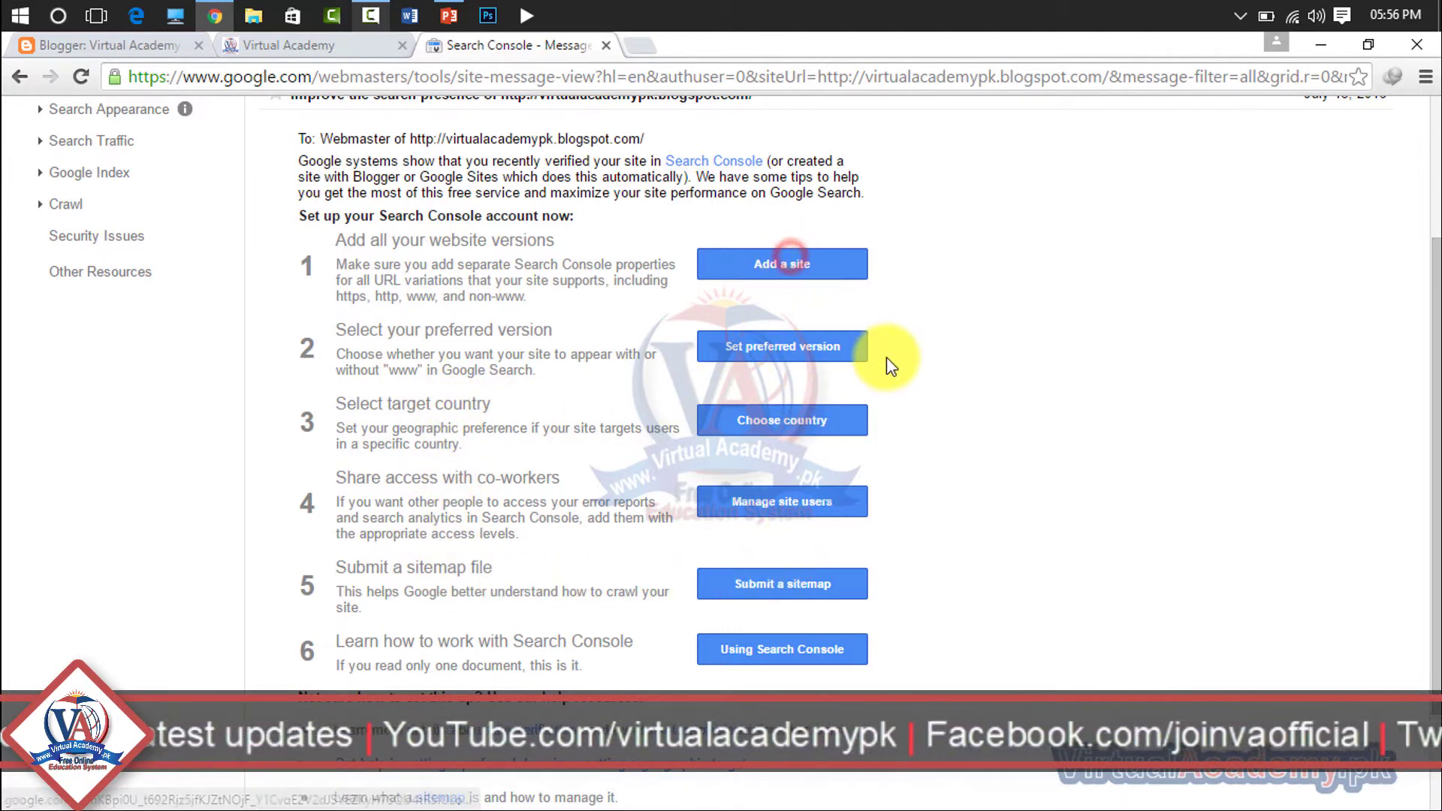
Follow the message's option to add a site, open the virtualacademypk.blogspot.com property and view its messages
click(785, 263)
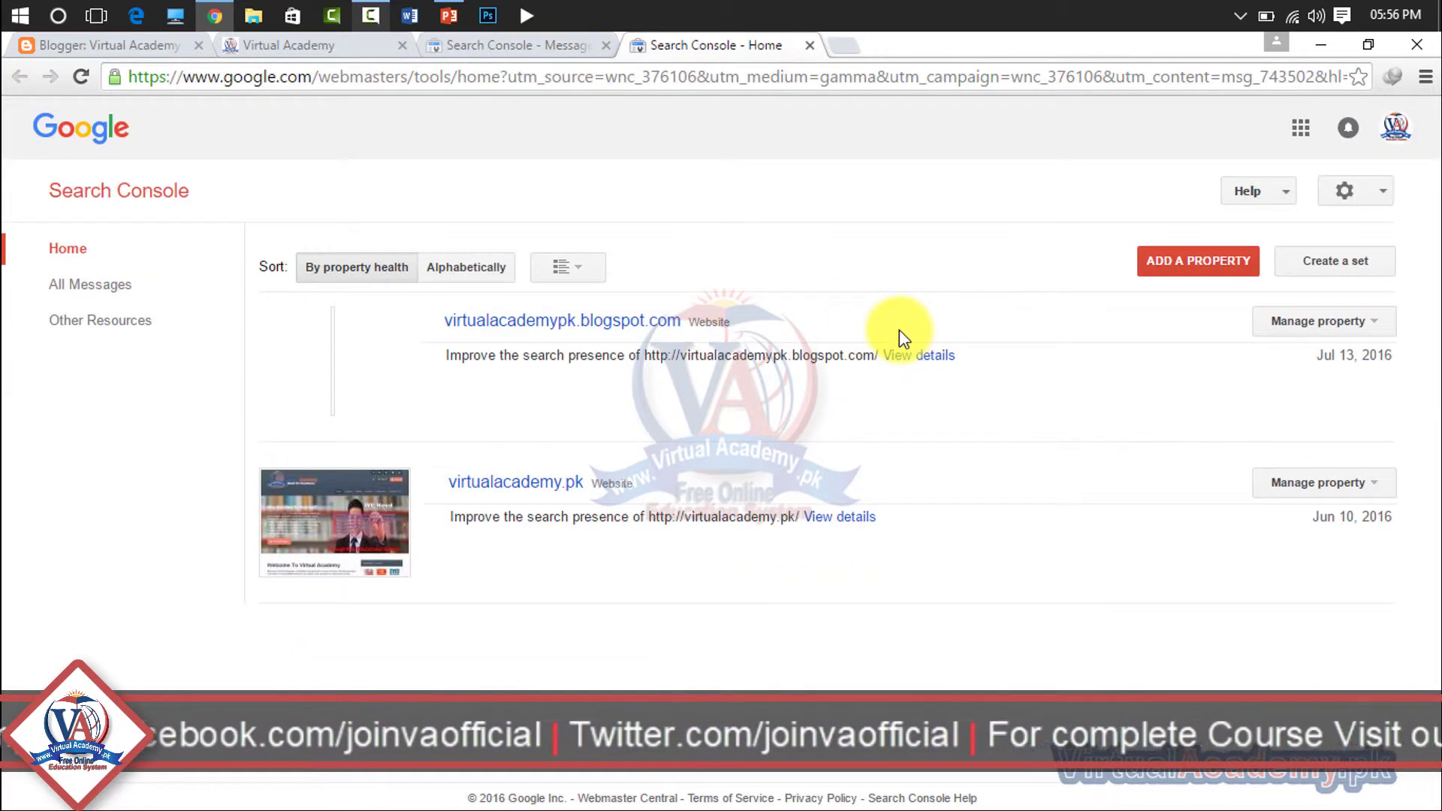
click(555, 321)
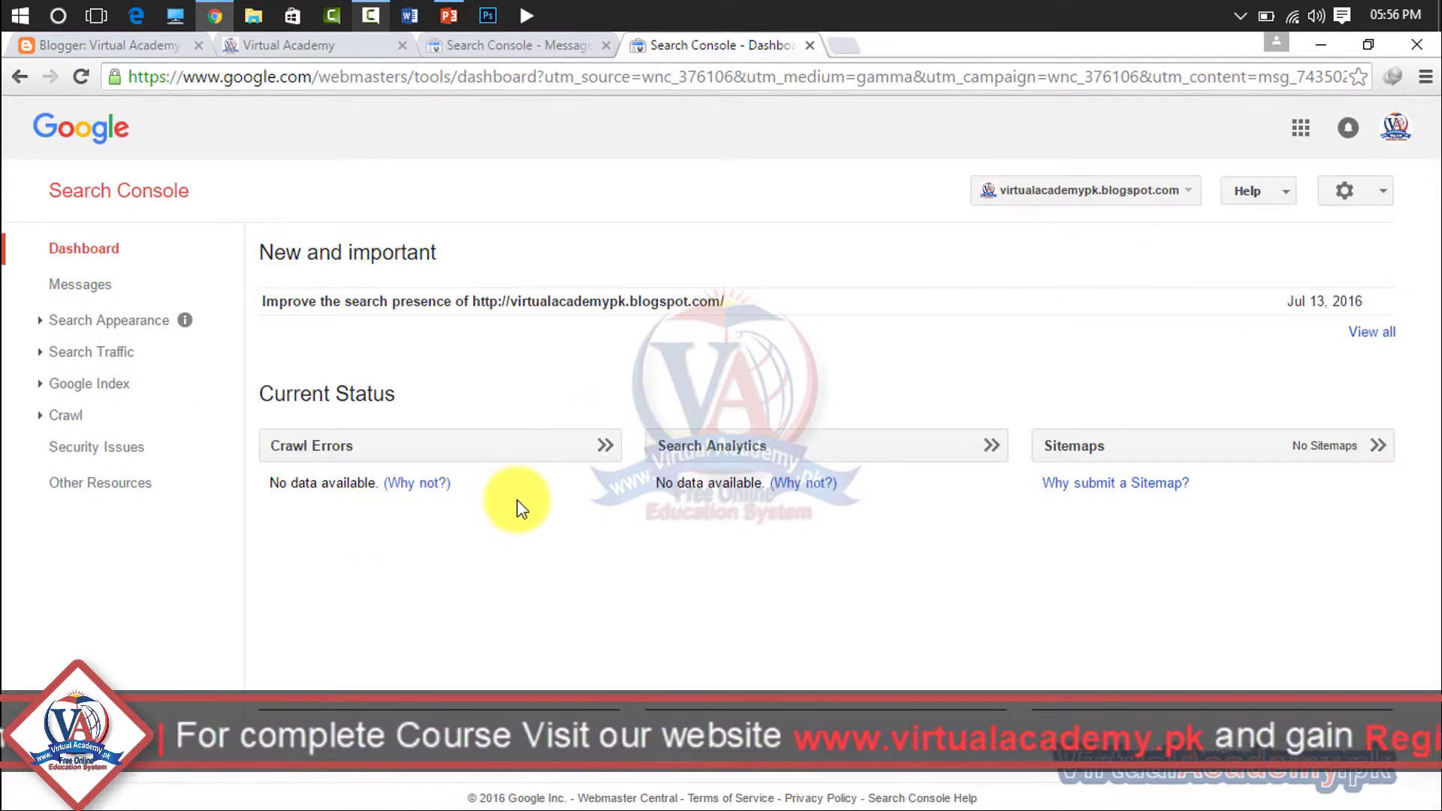
click(108, 284)
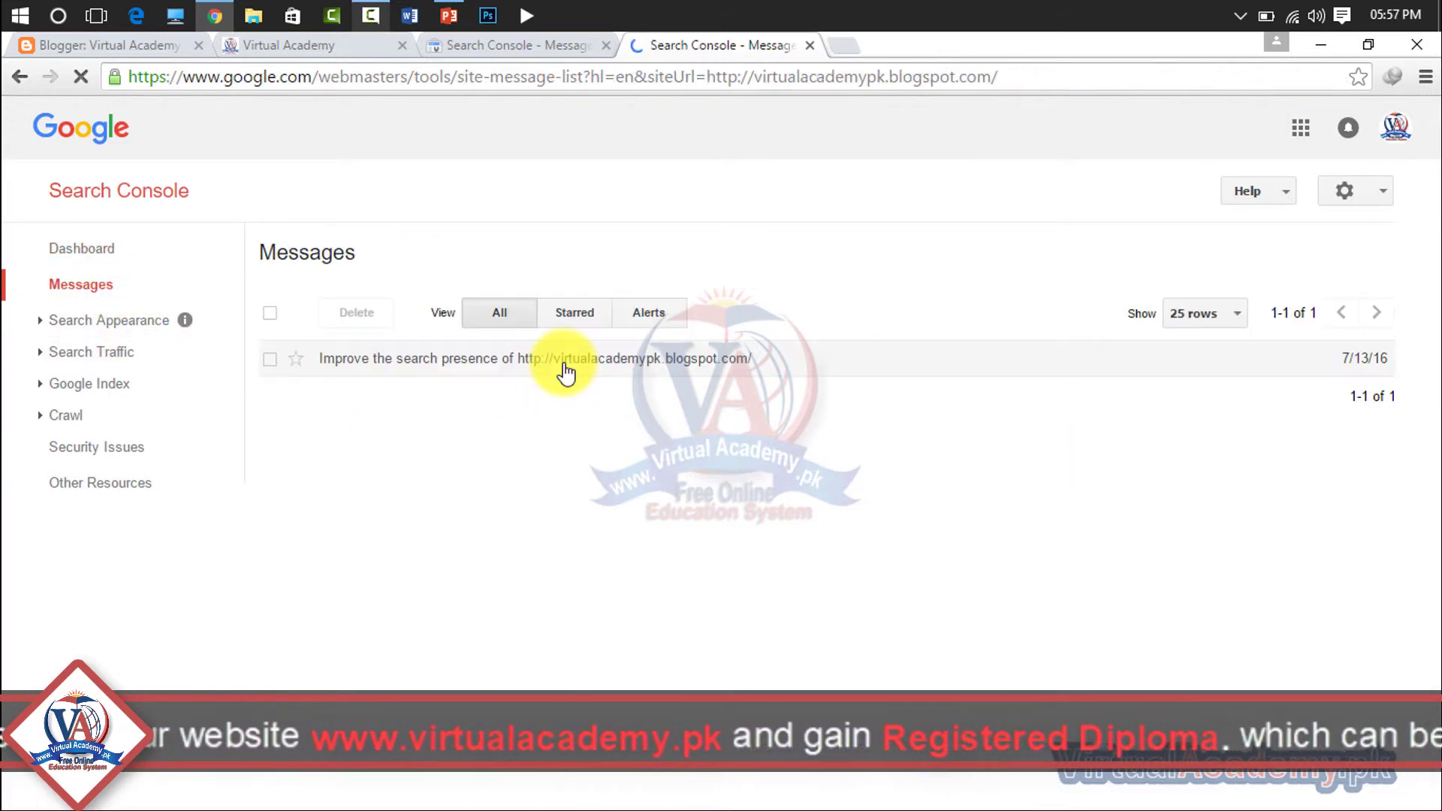
Open the message about improving the blog's search presence and review its recommended Search Console setup steps
click(627, 359)
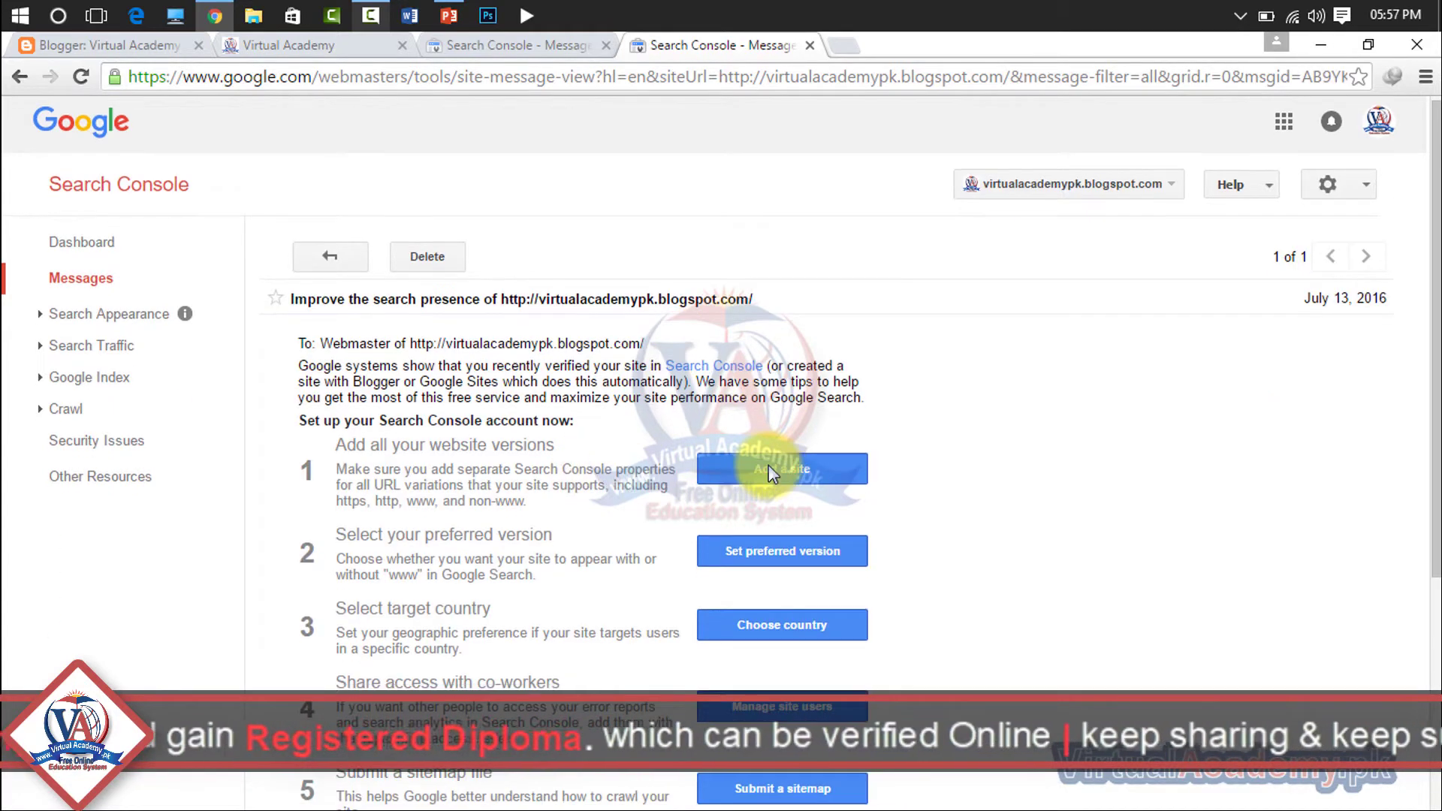
scroll(768, 471, down, 4)
scroll(768, 471, up, 2)
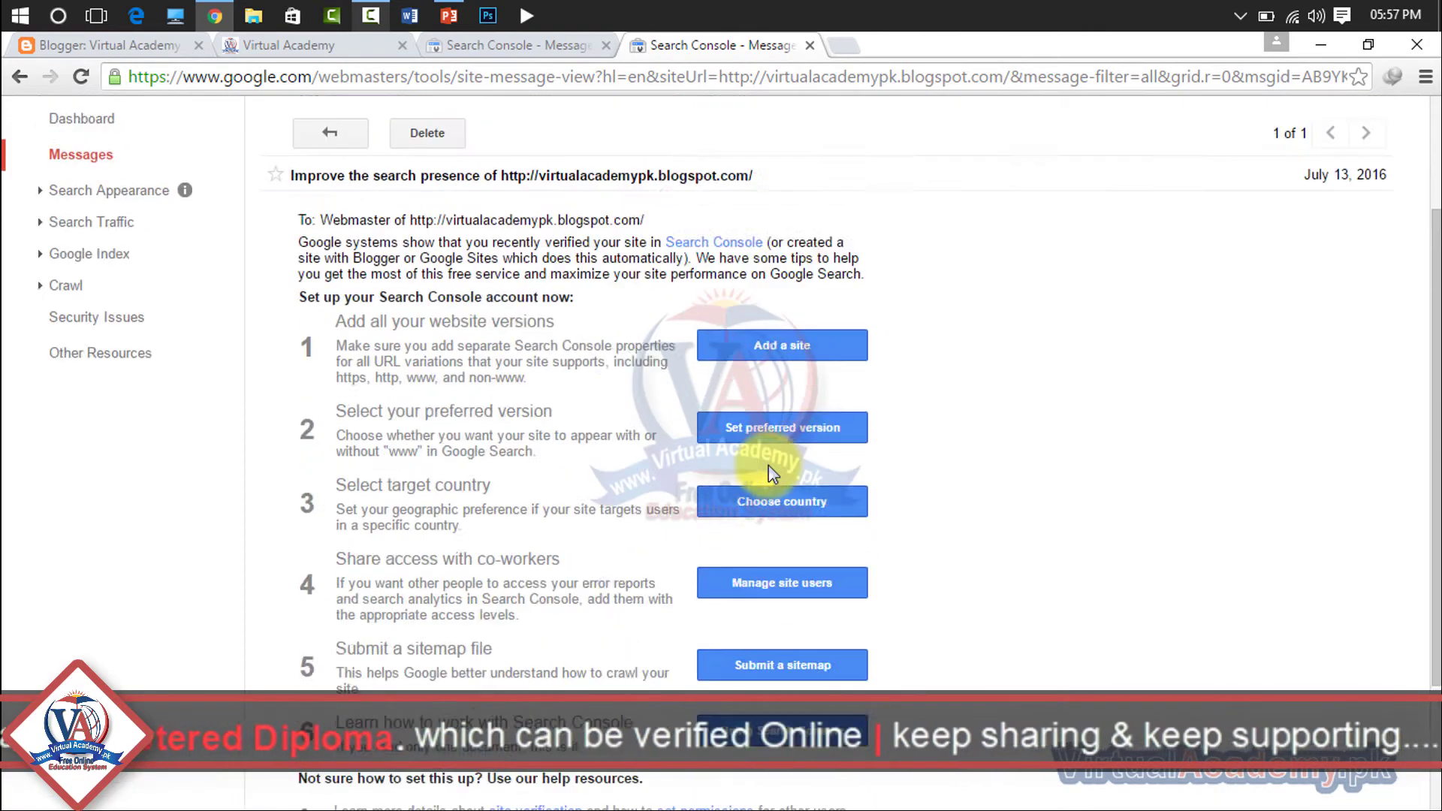
scroll(771, 473, up, 2)
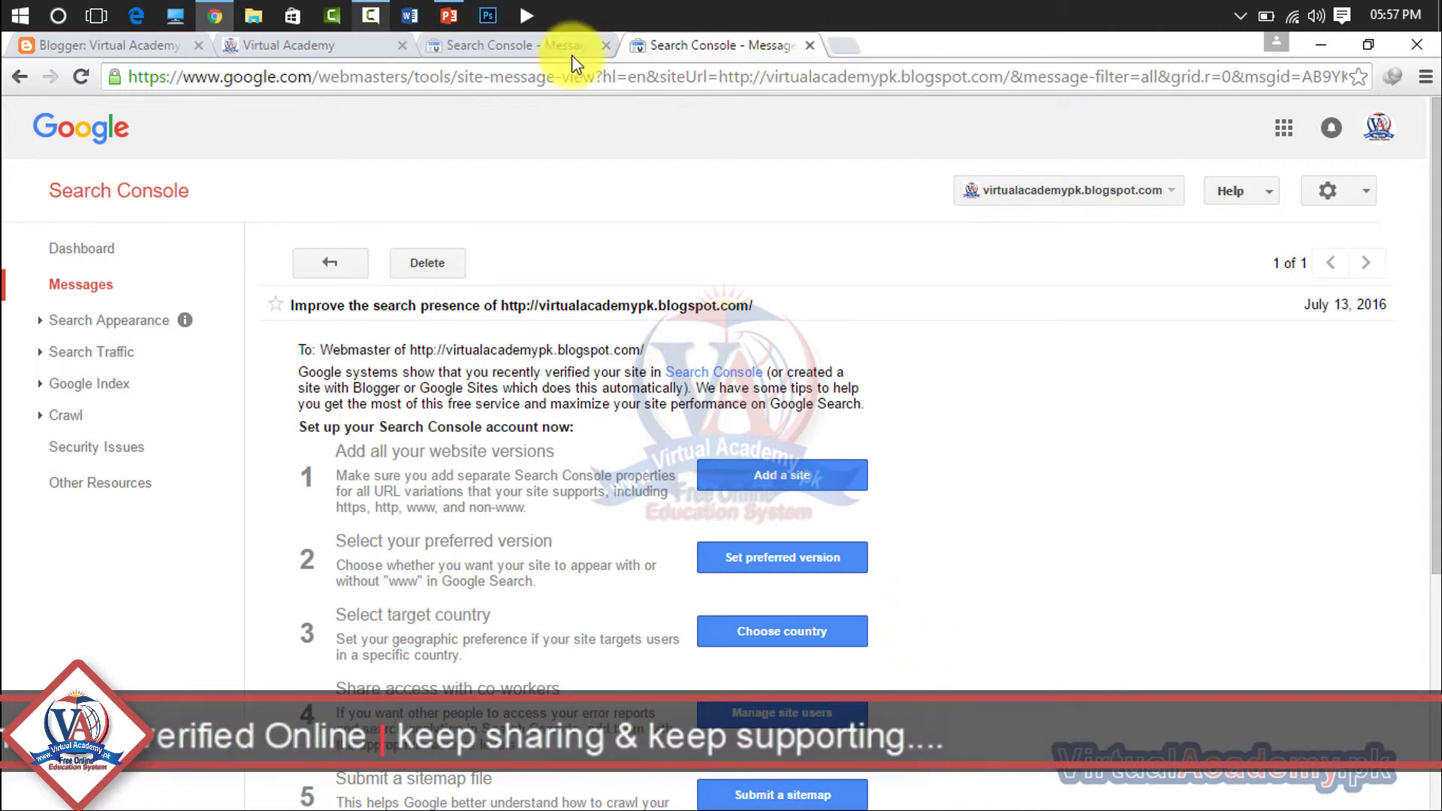
Close both Search Console pages and return to the Virtual Academy blog
click(809, 45)
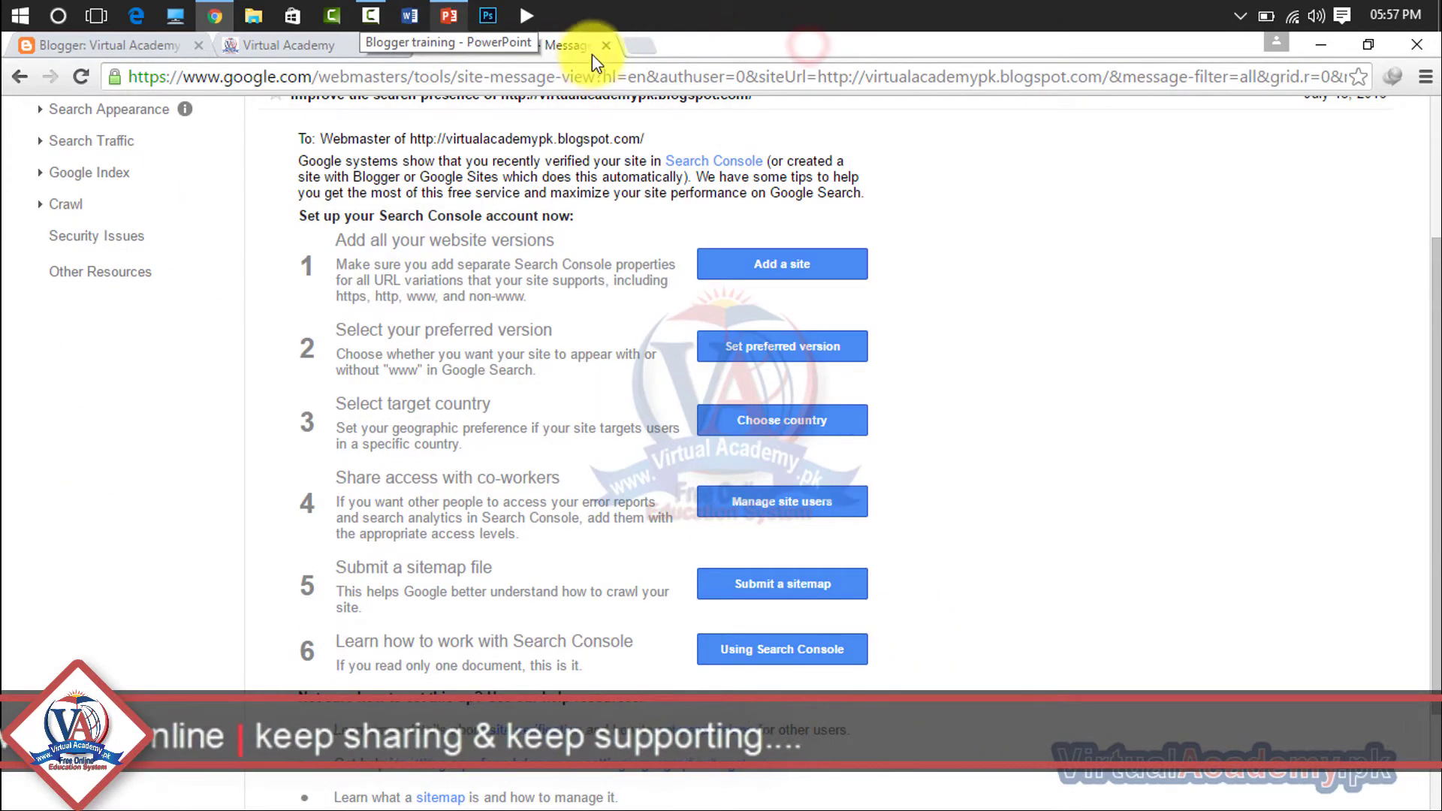
click(603, 47)
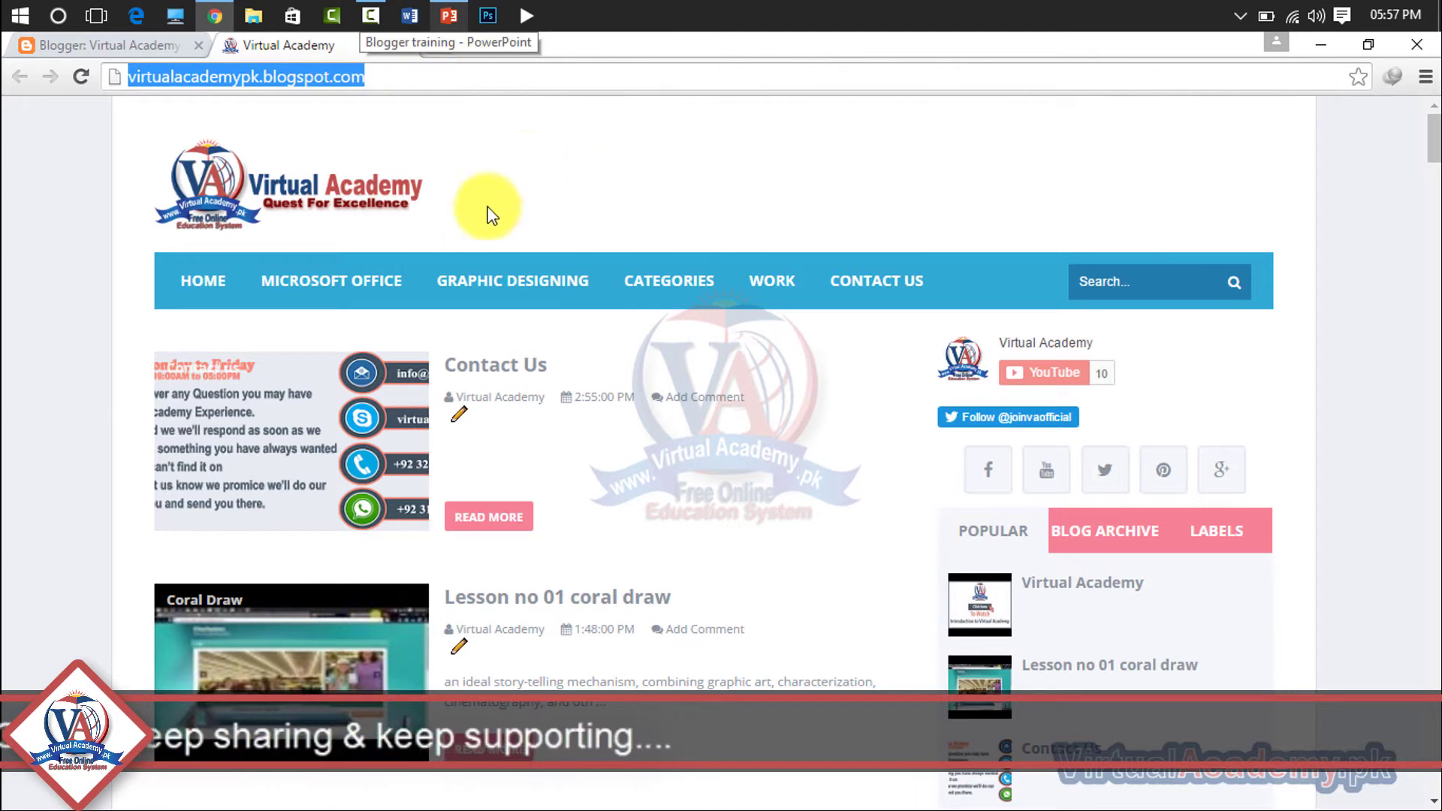